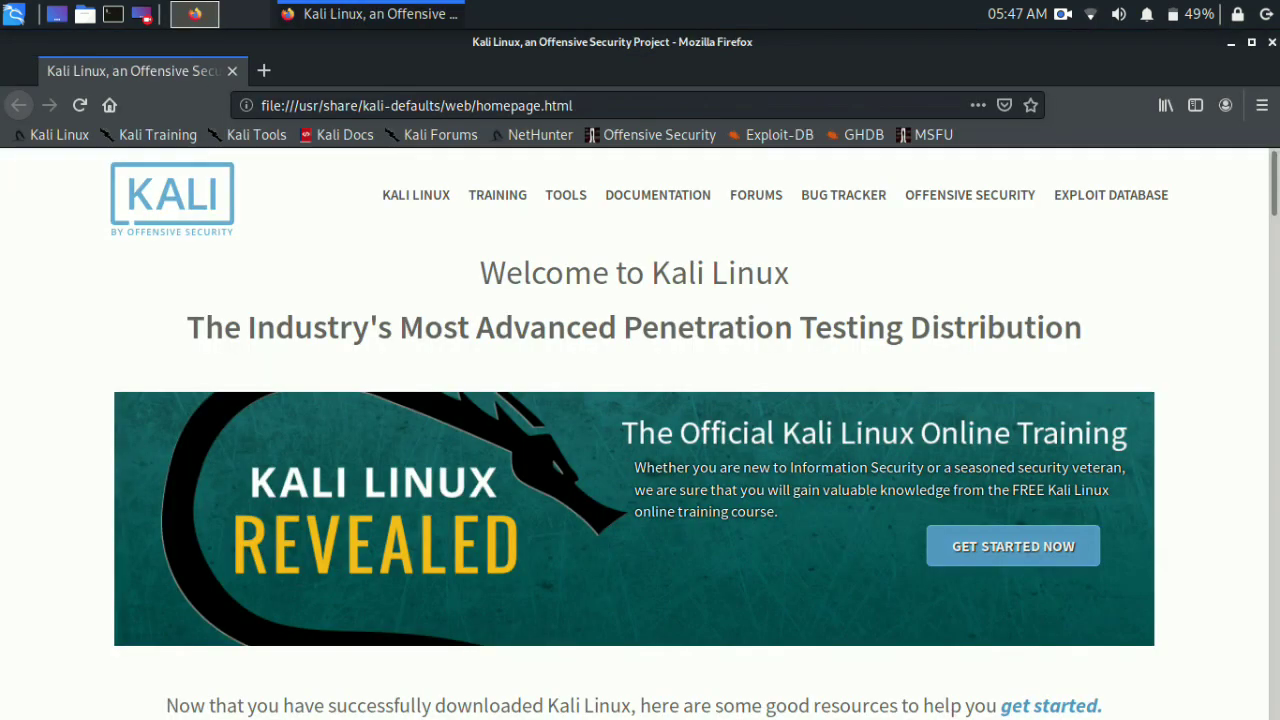
Step: Open a blank new tab next to the Kali Linux homepage
click(264, 70)
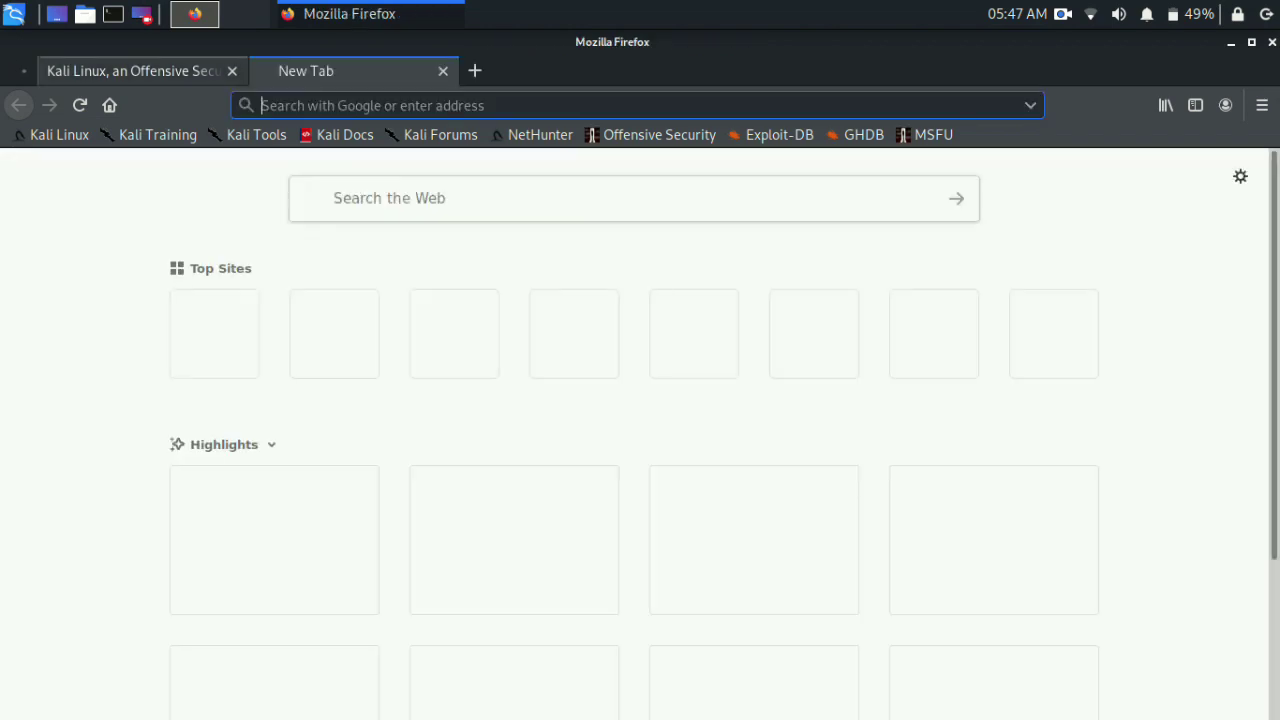
click(232, 70)
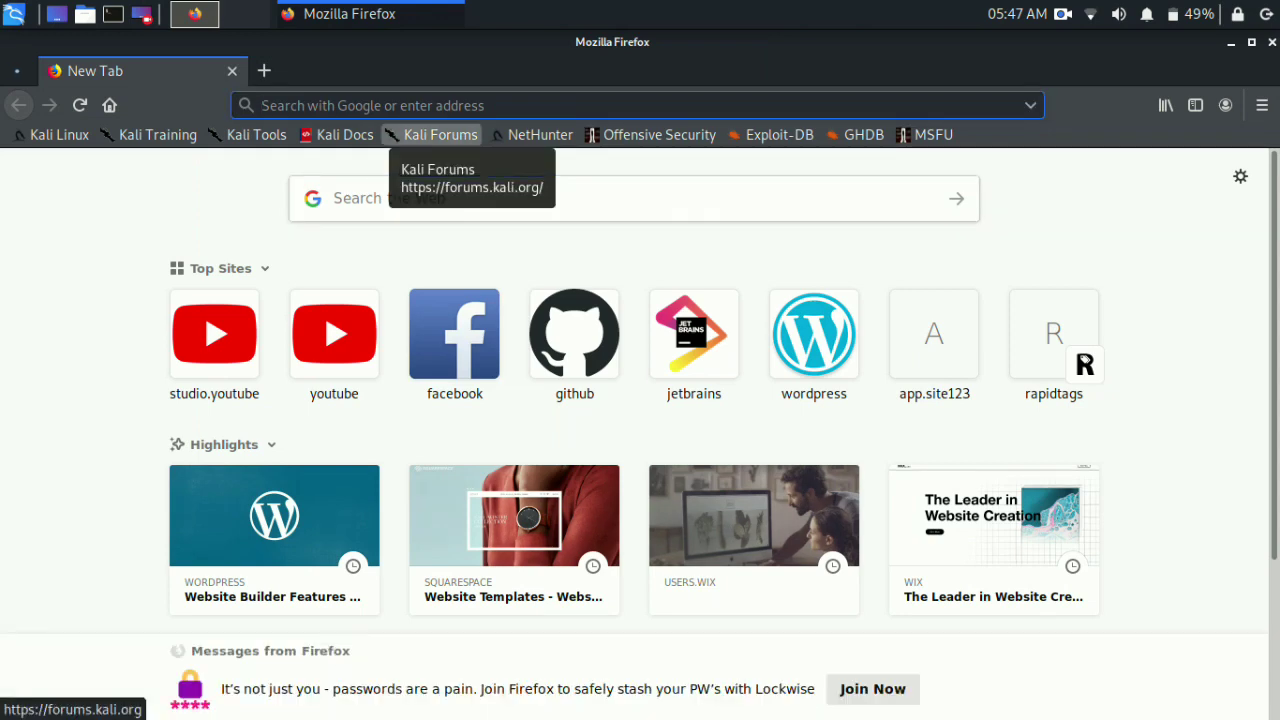
text(ww)
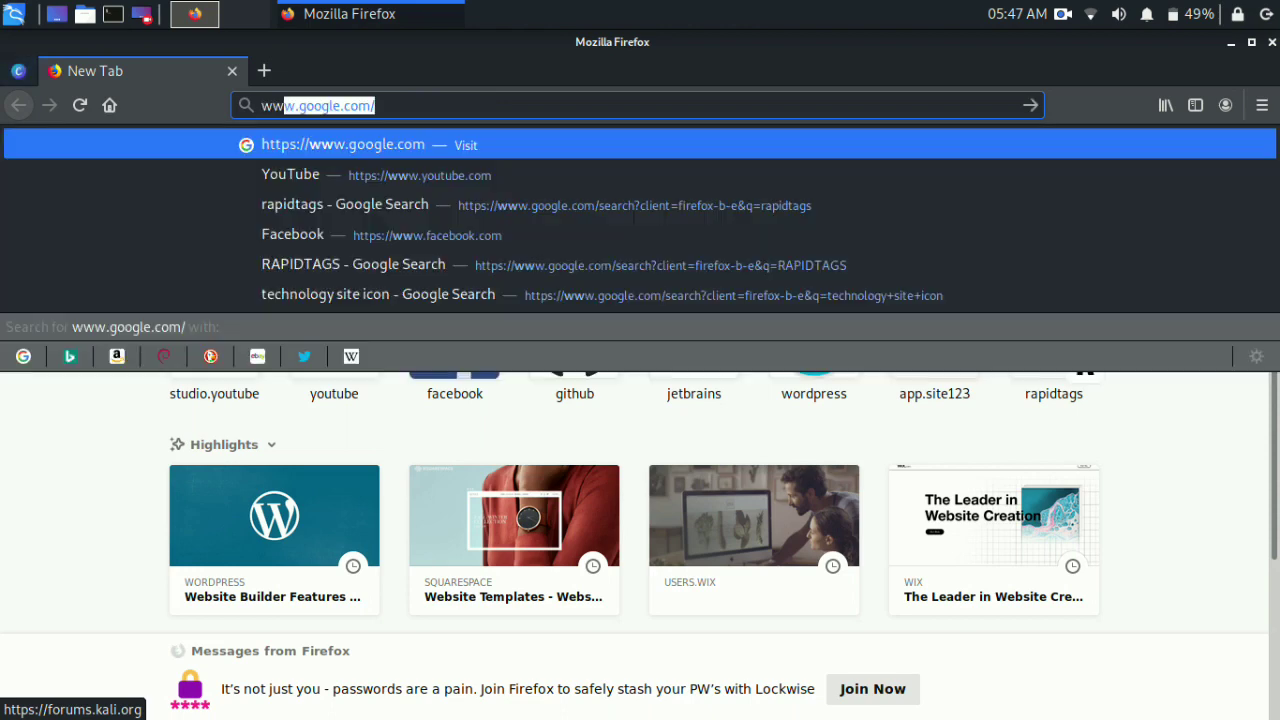
text(w.an)
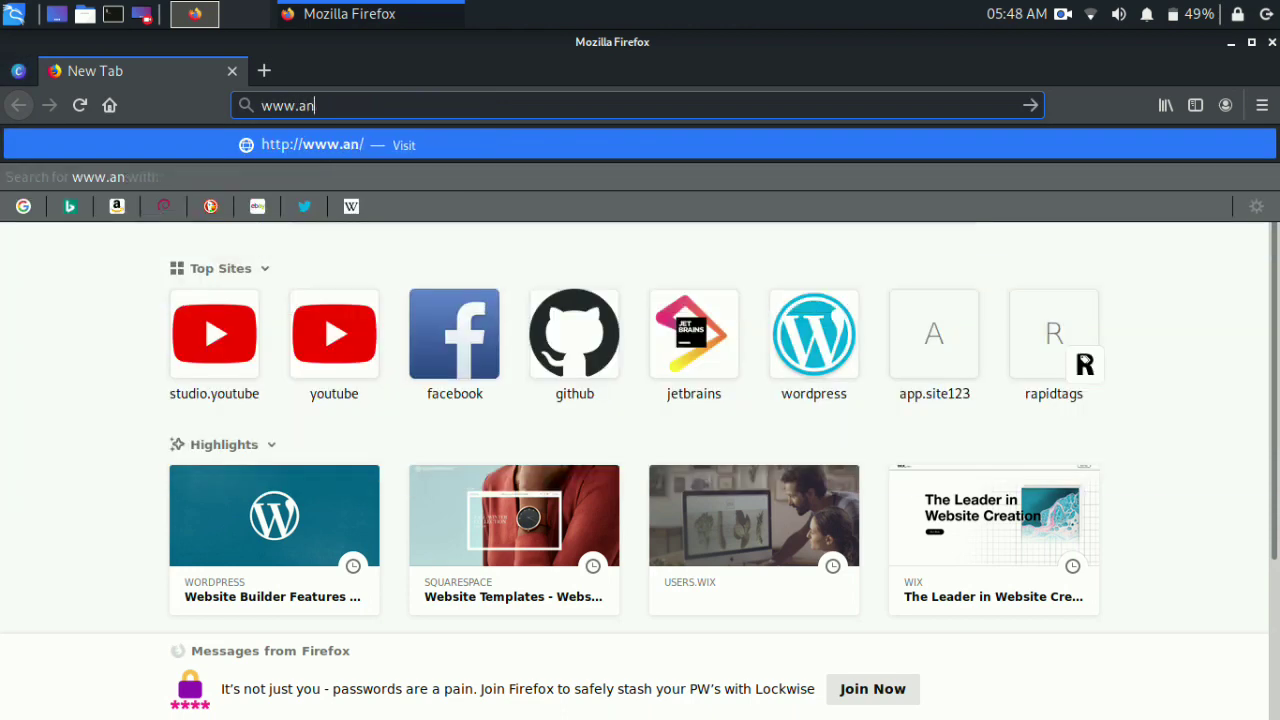
text(aconda.com)
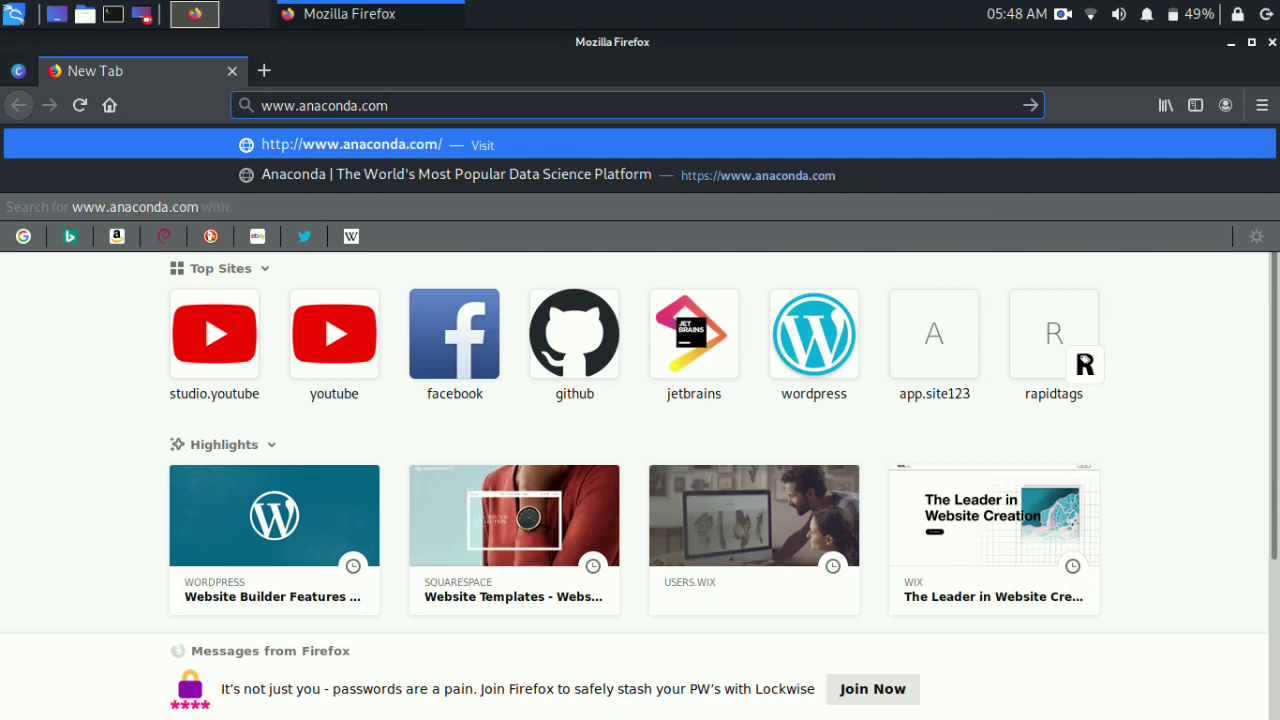
text(/wind)
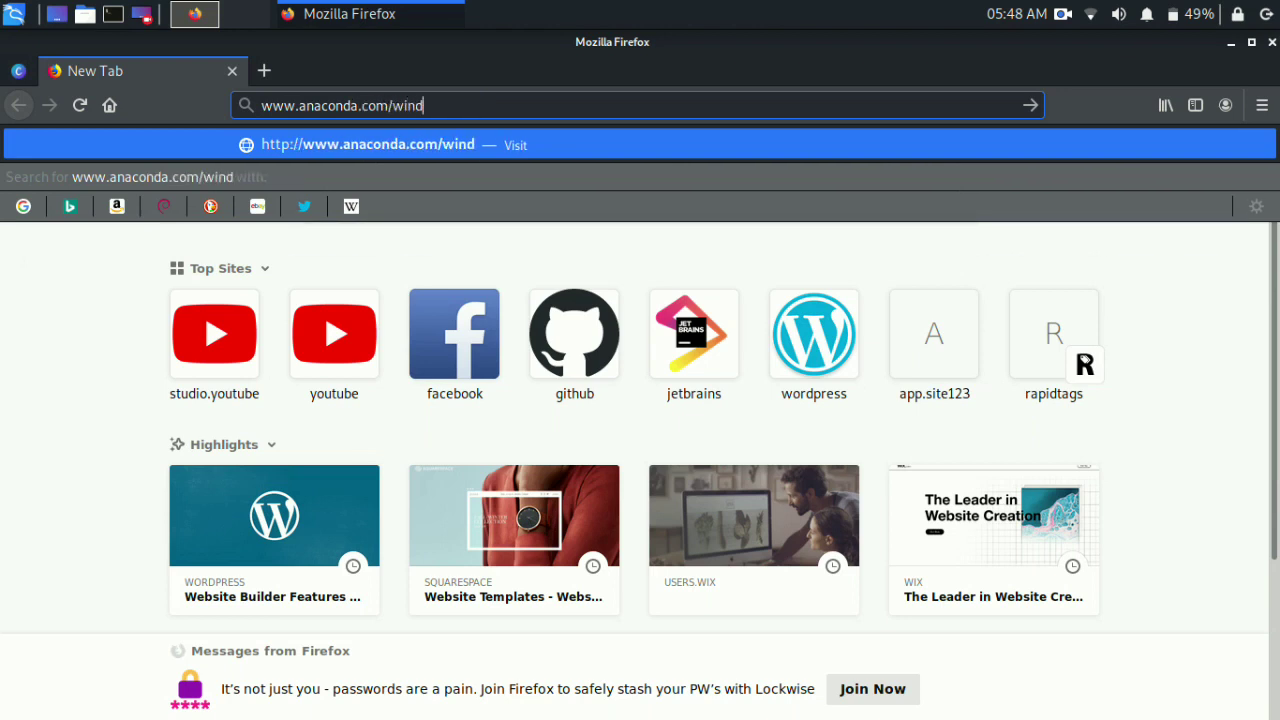
text(ows)
key(Return)
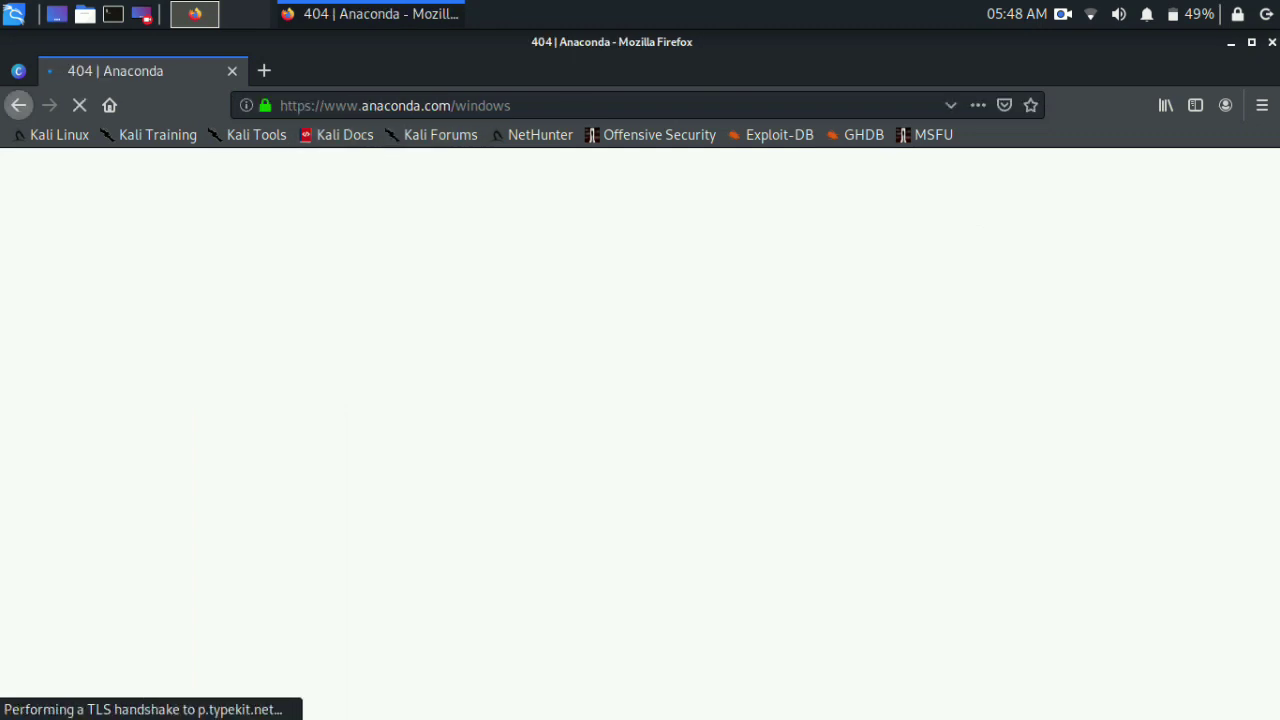
drag(511, 105, 280, 105)
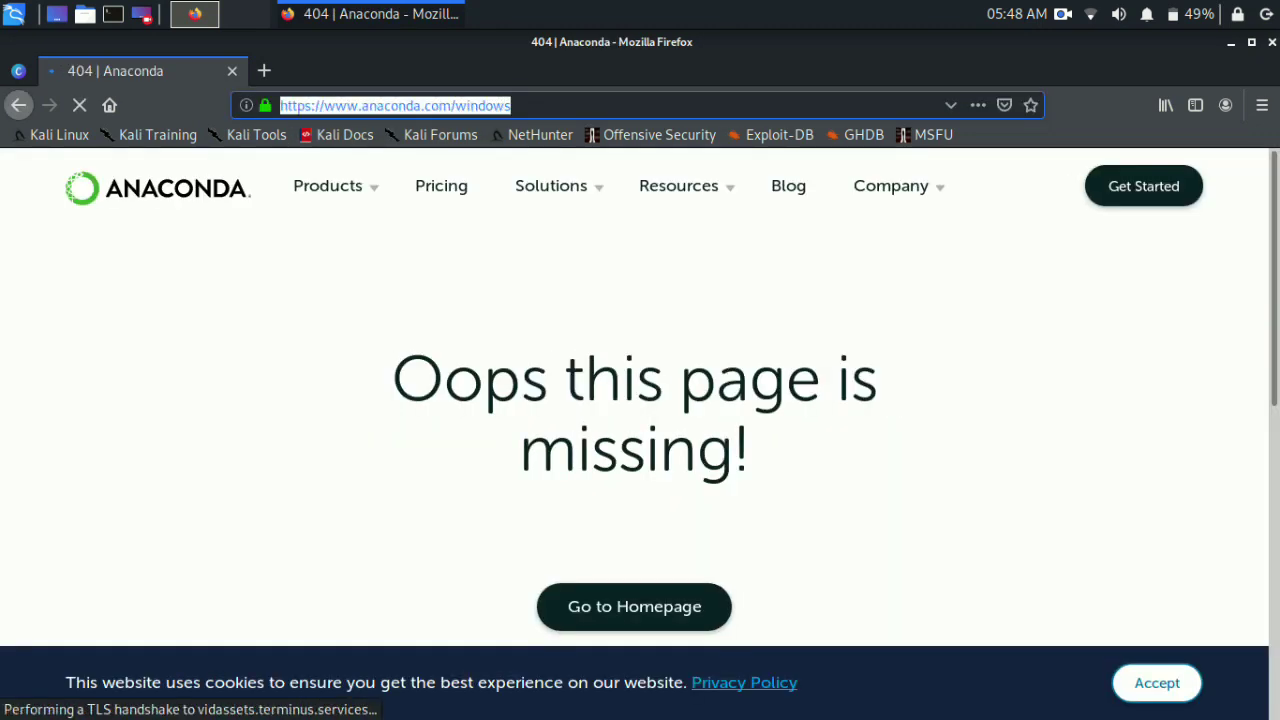
mouse_move(551, 186)
scroll(640, 398, down, 5)
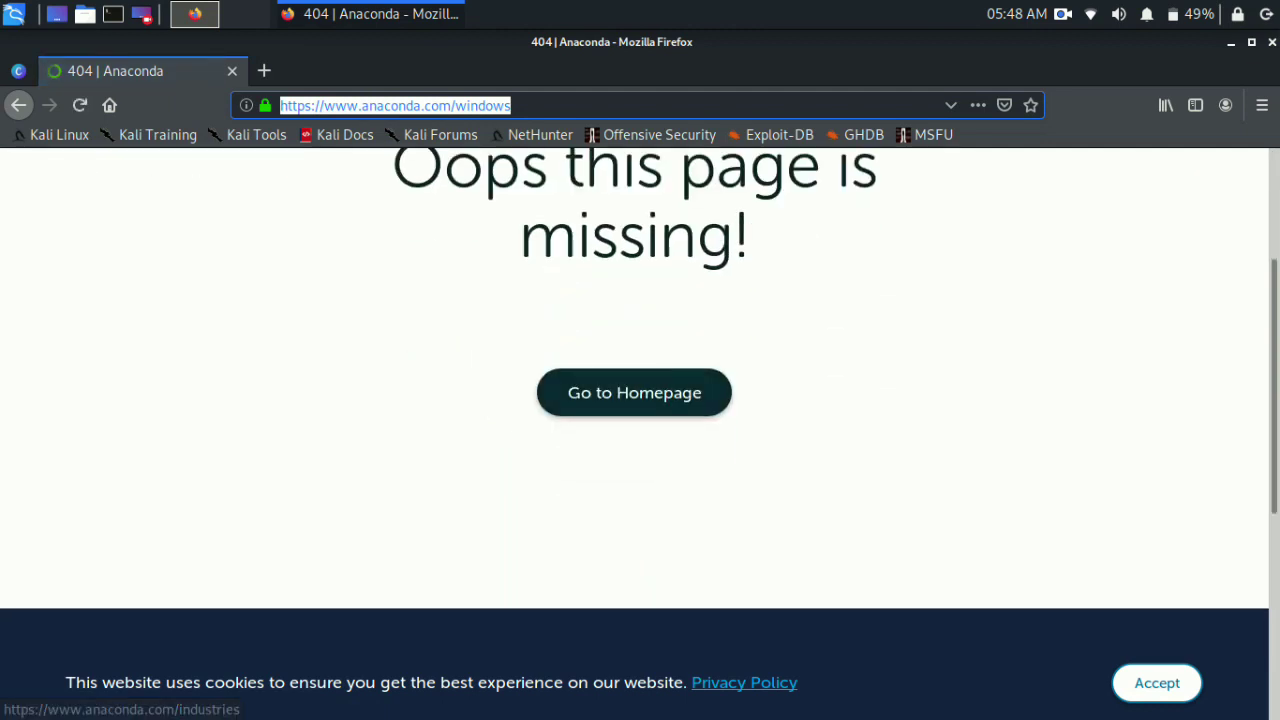
scroll(640, 430, up, 5)
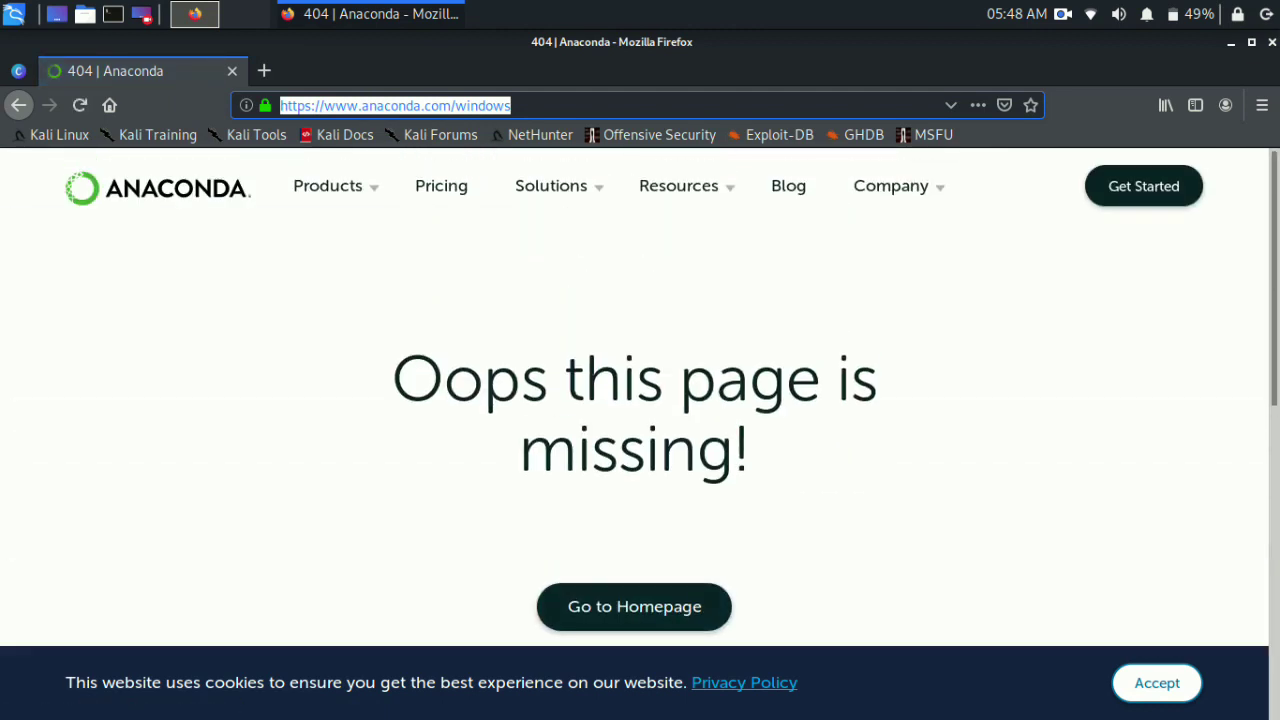
click(512, 105)
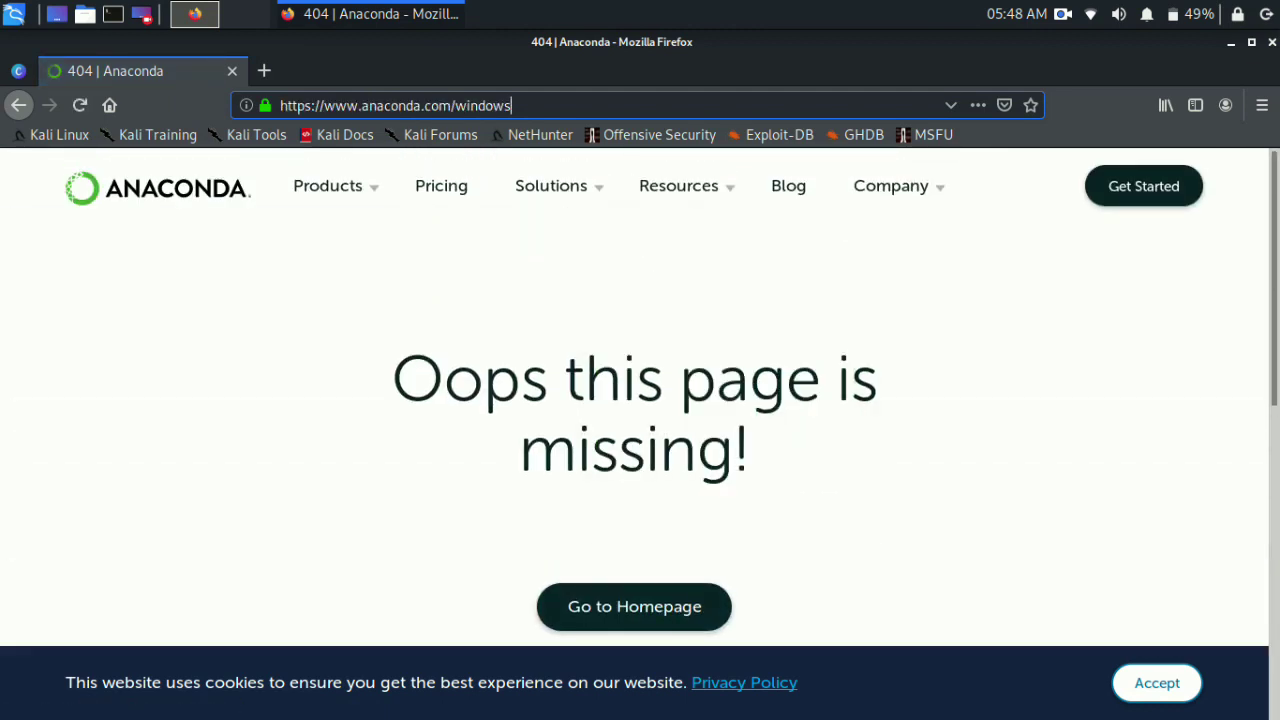
key(BackSpace)
key(BackSpace)
key(BackSpace)
key(BackSpace)
key(BackSpace)
key(BackSpace)
key(BackSpace)
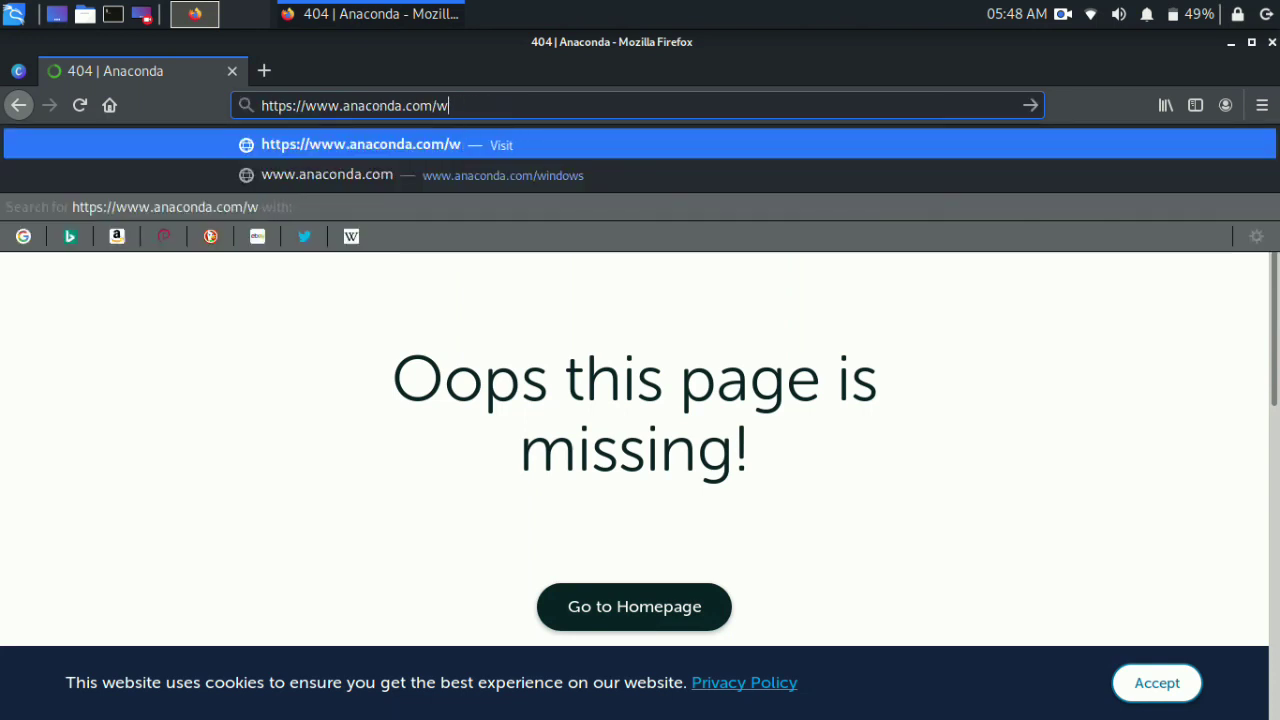
key(Return)
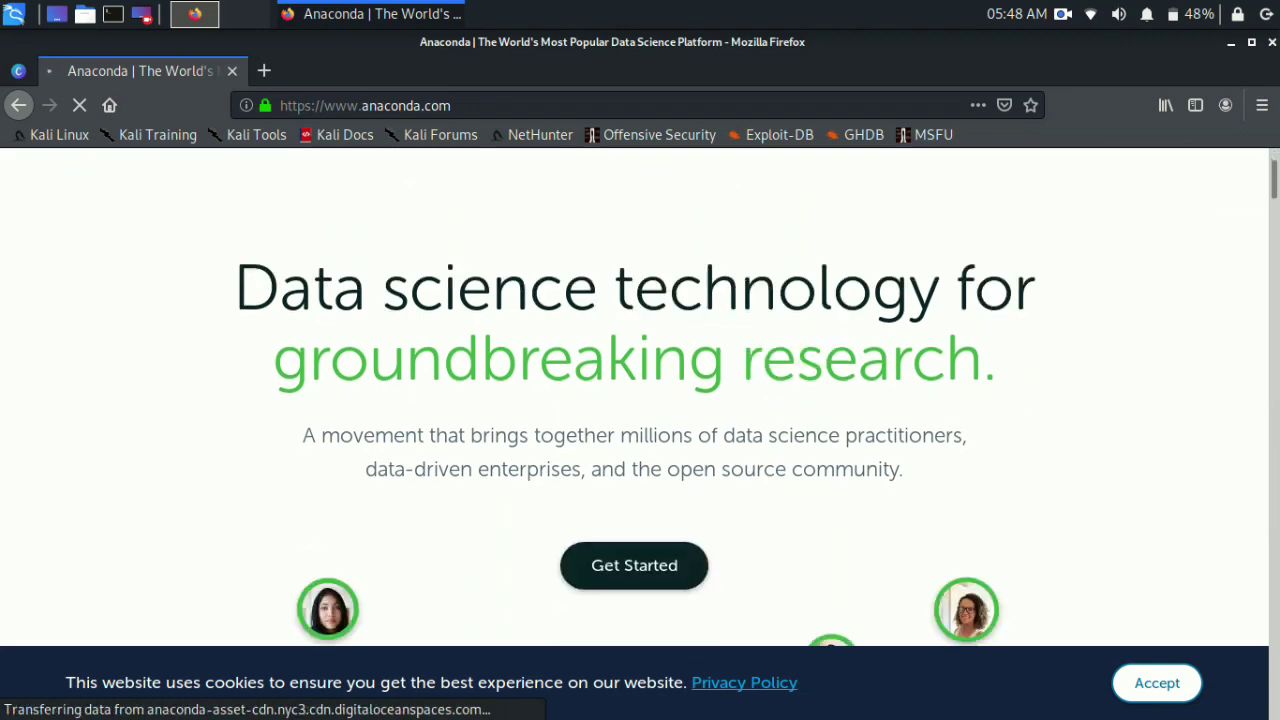
Step: Scroll down through the whole Anaconda homepage and back to the top
scroll(640, 400, down, 12)
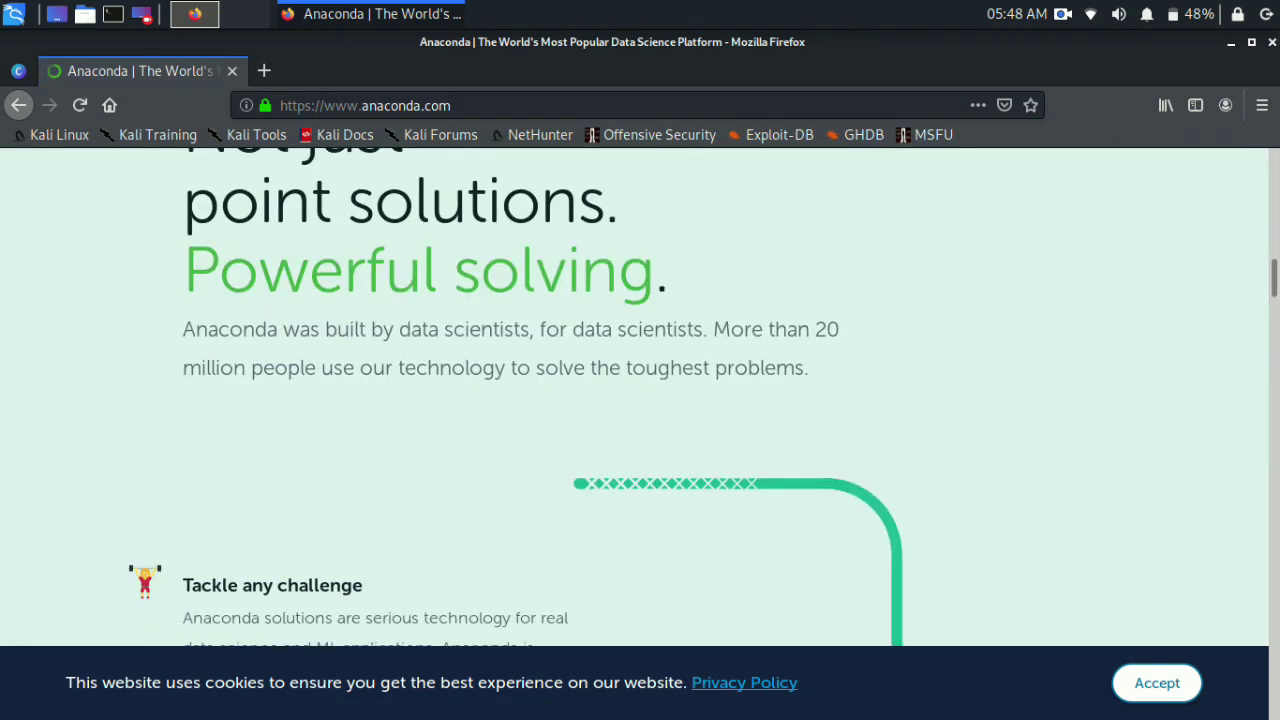
scroll(640, 400, down, 12)
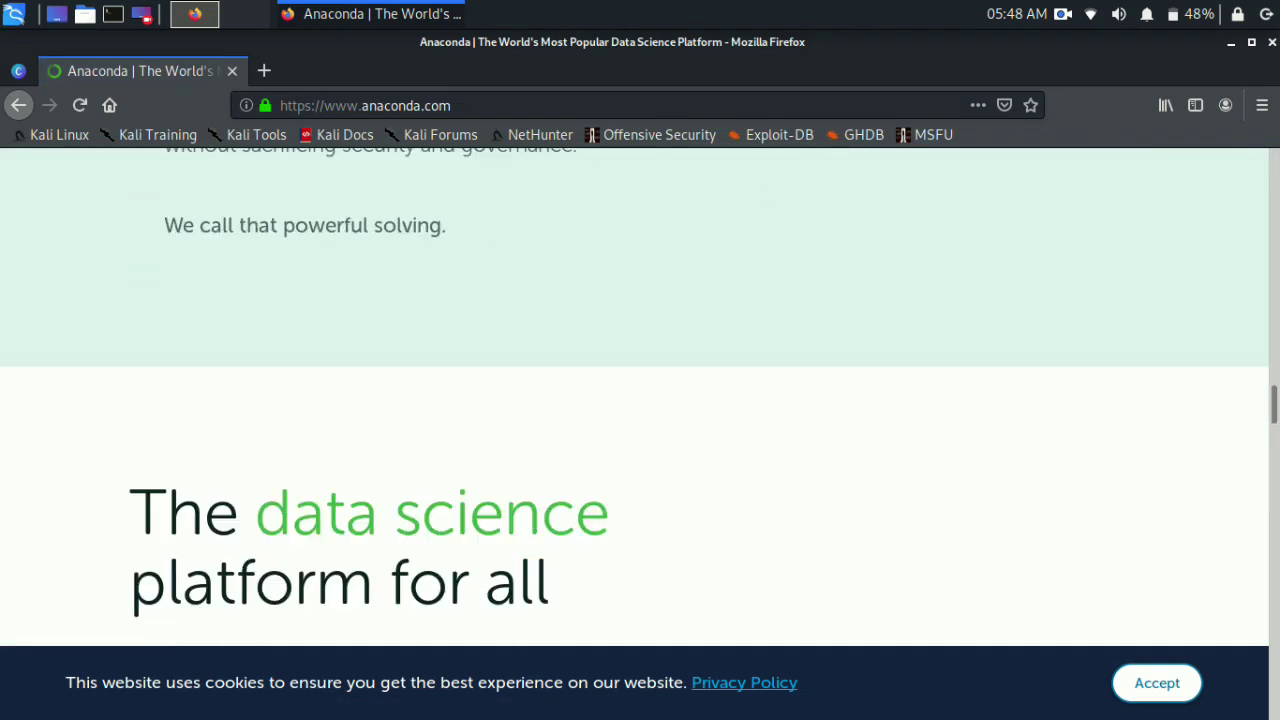
scroll(640, 400, down, 12)
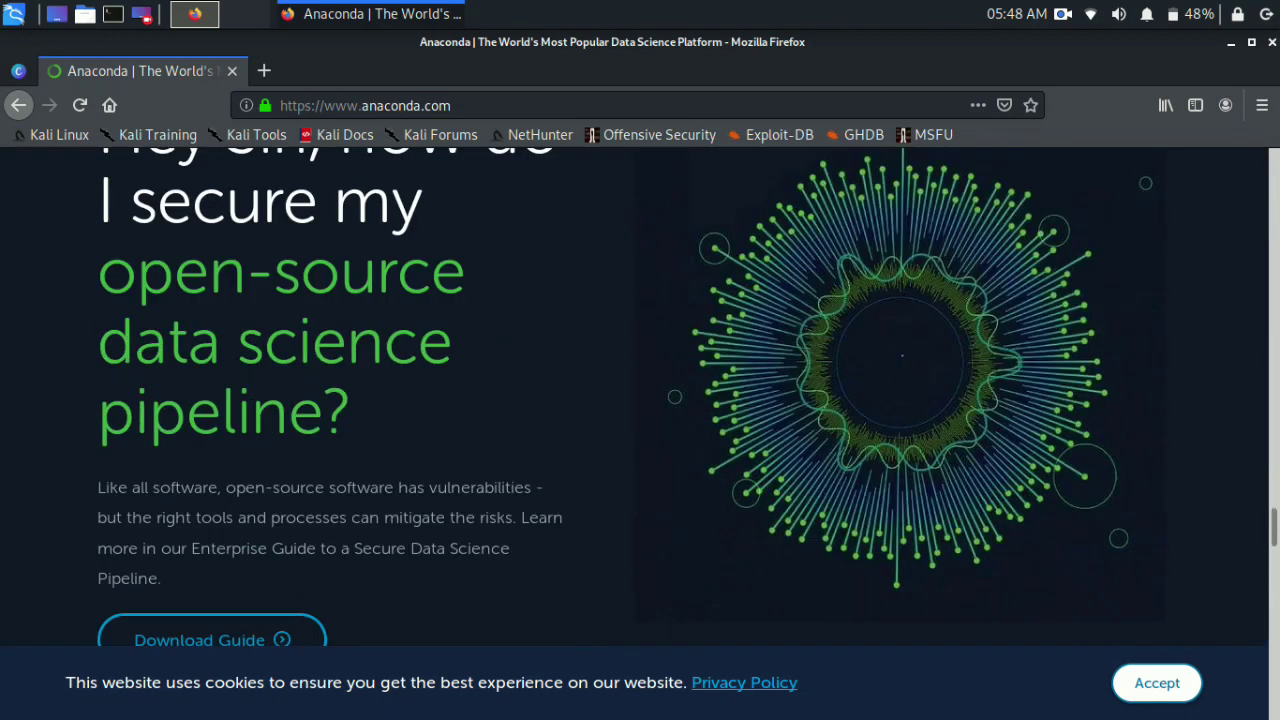
scroll(640, 400, down, 10)
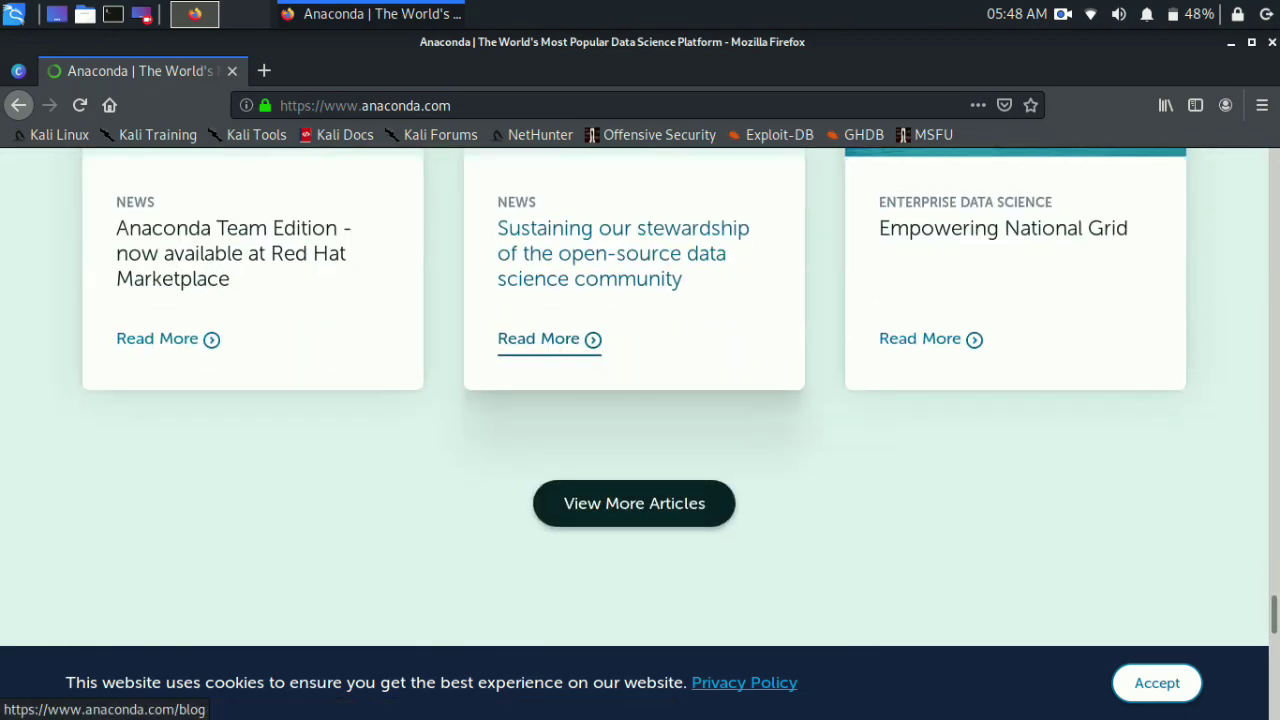
scroll(640, 400, down, 8)
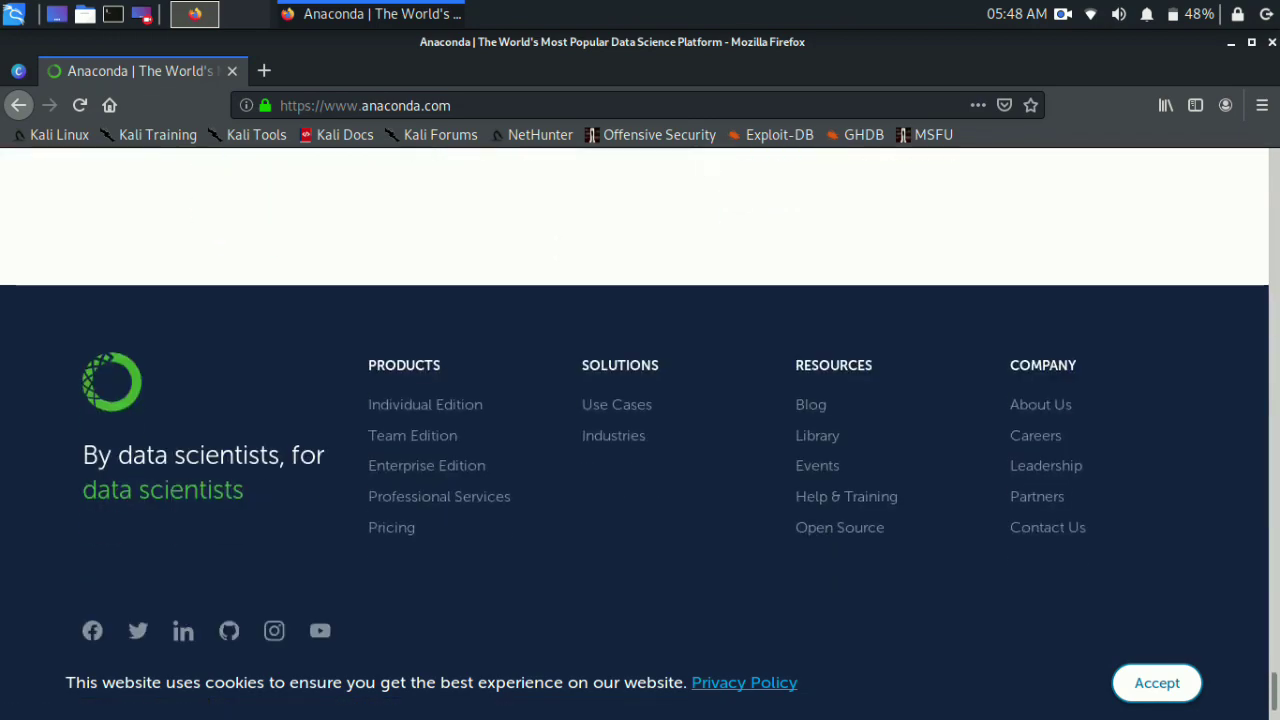
scroll(640, 400, down, 2)
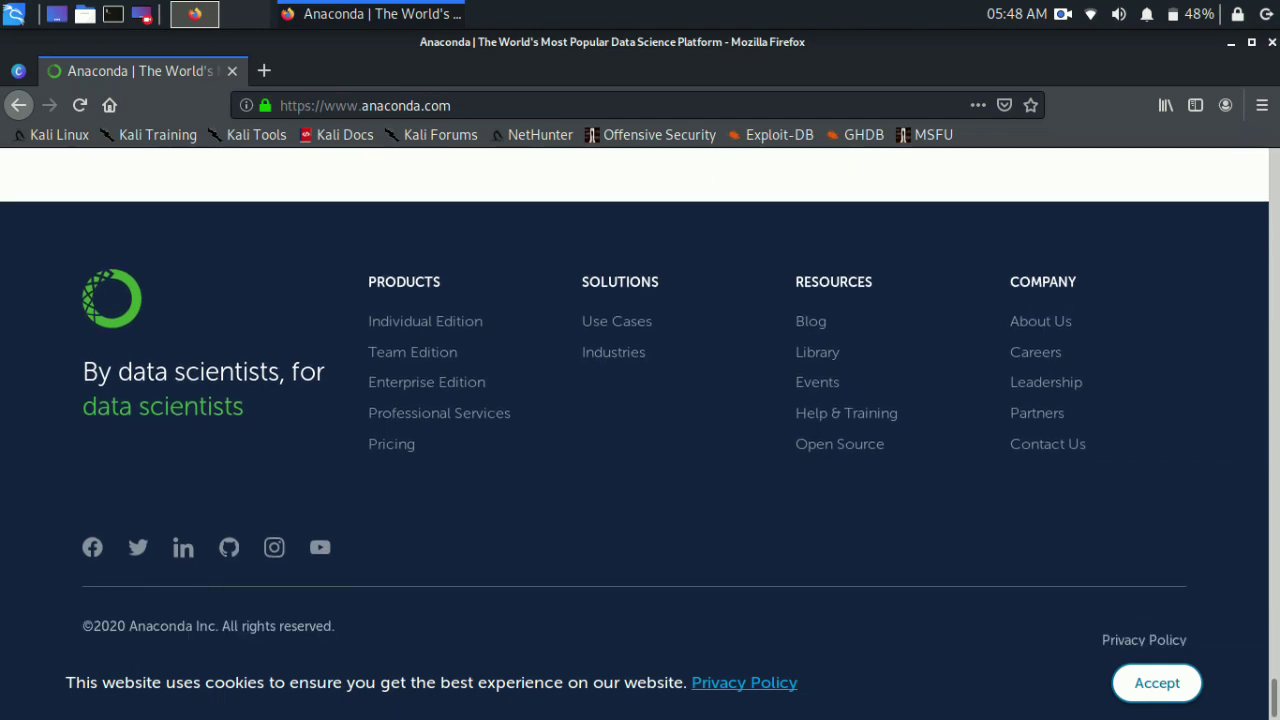
scroll(640, 400, up, 15)
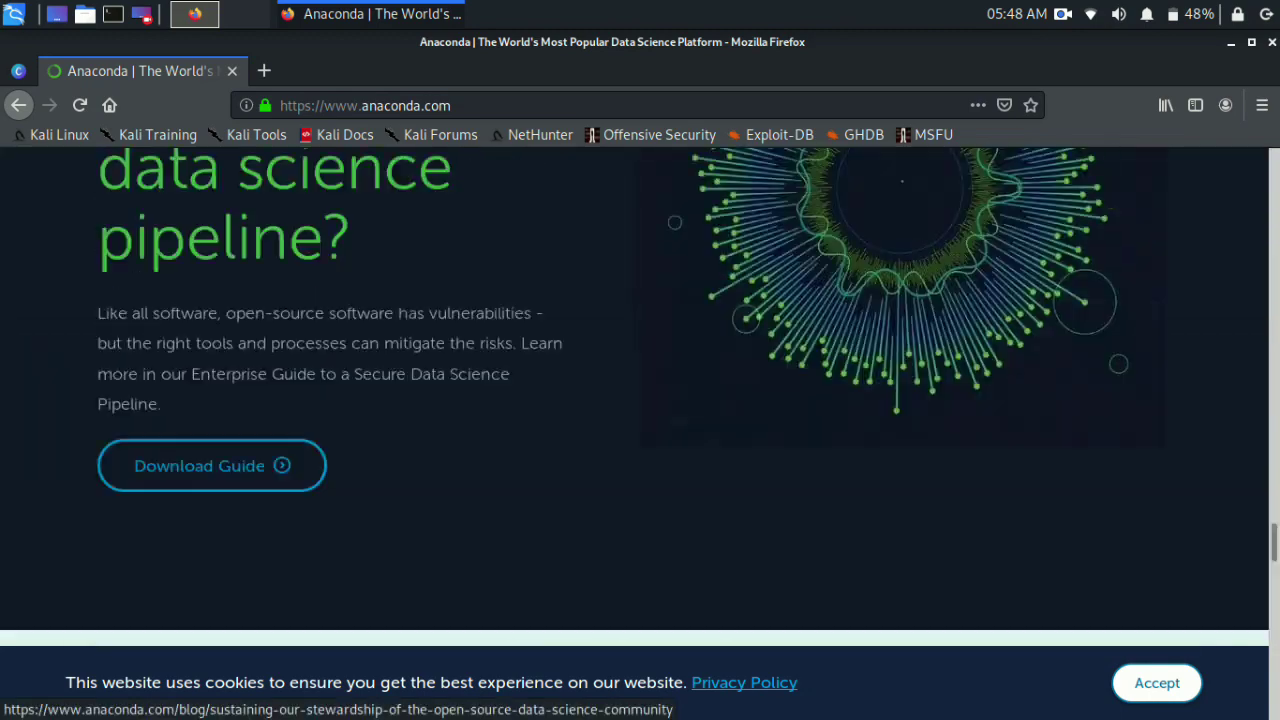
scroll(640, 400, down, 7)
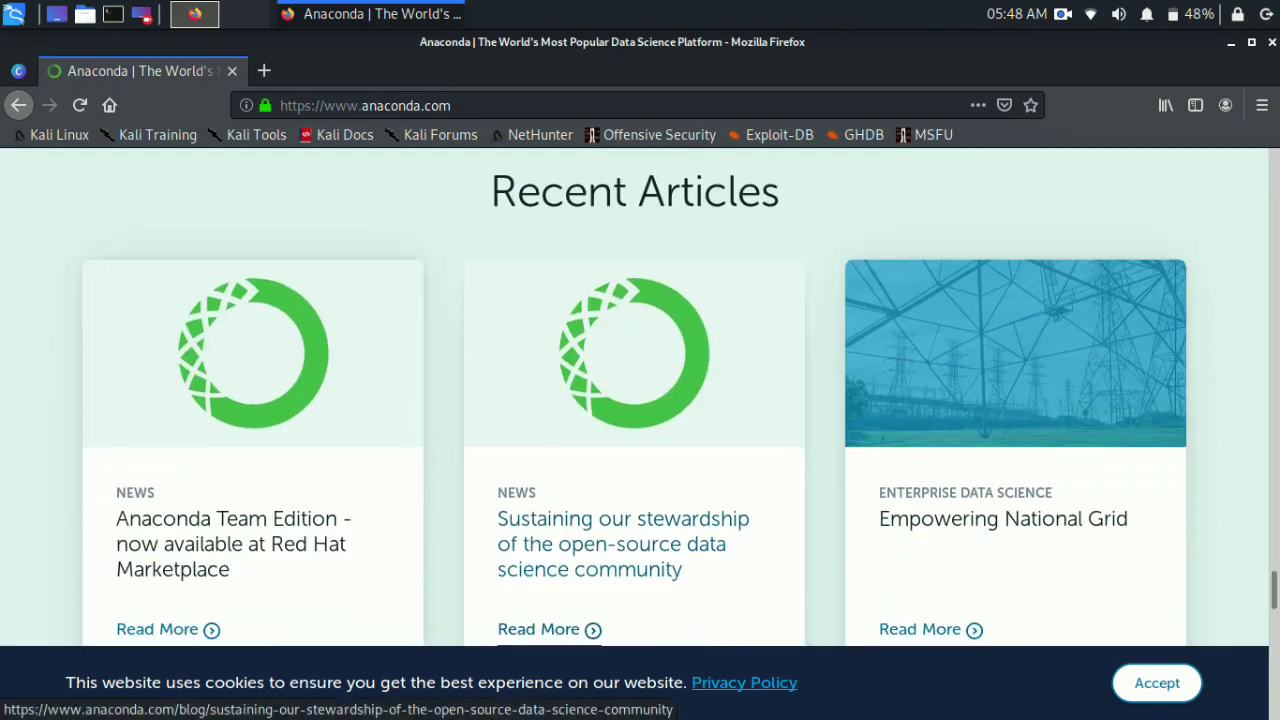
scroll(549, 630, up, 18)
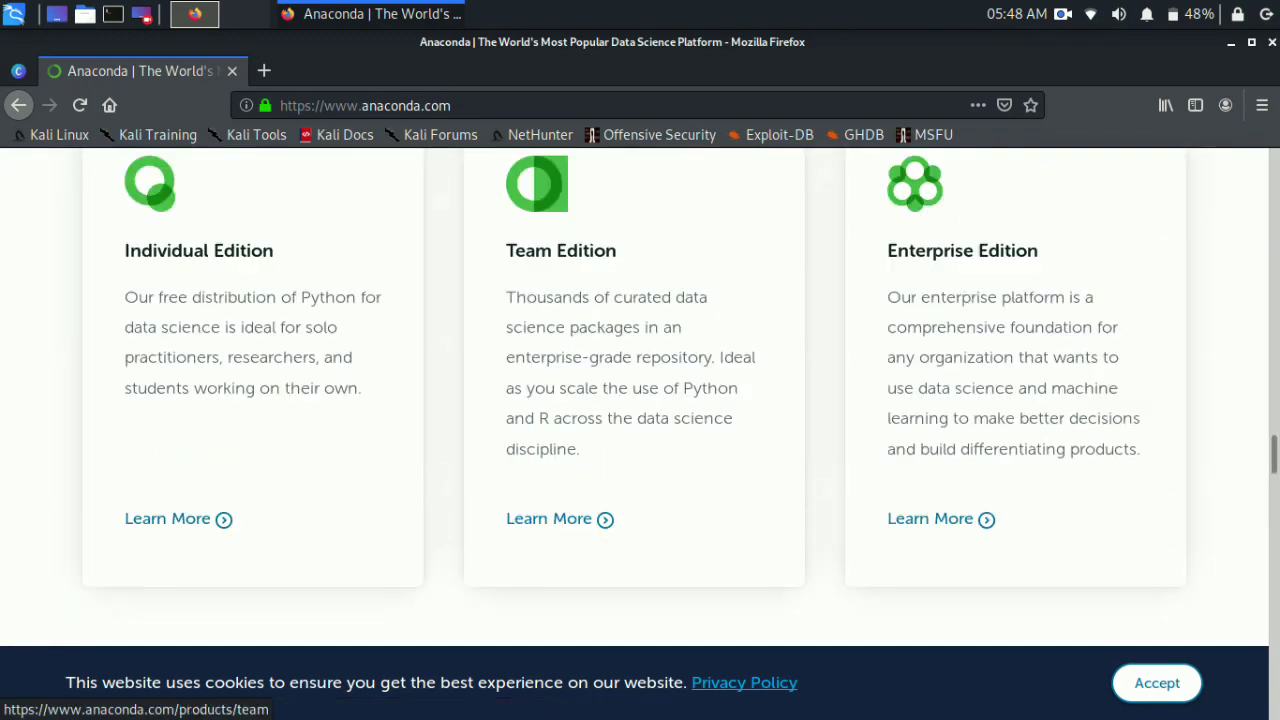
scroll(640, 400, up, 18)
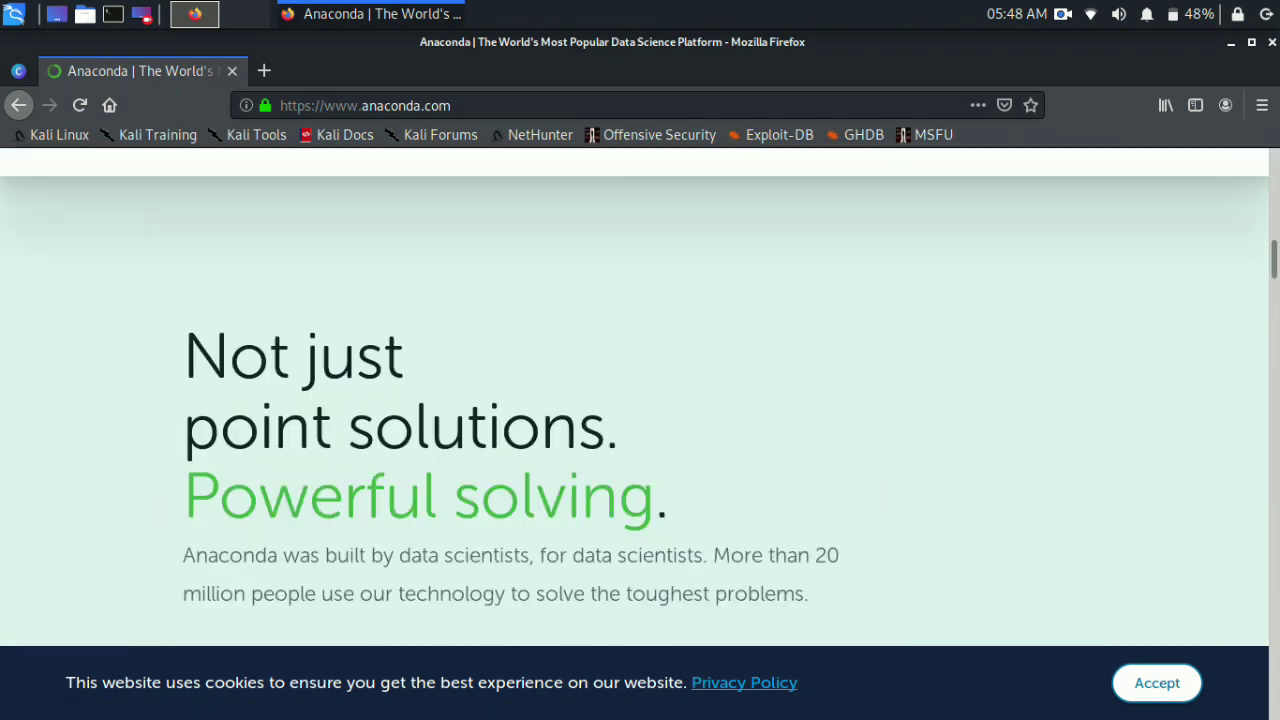
scroll(640, 400, up, 4)
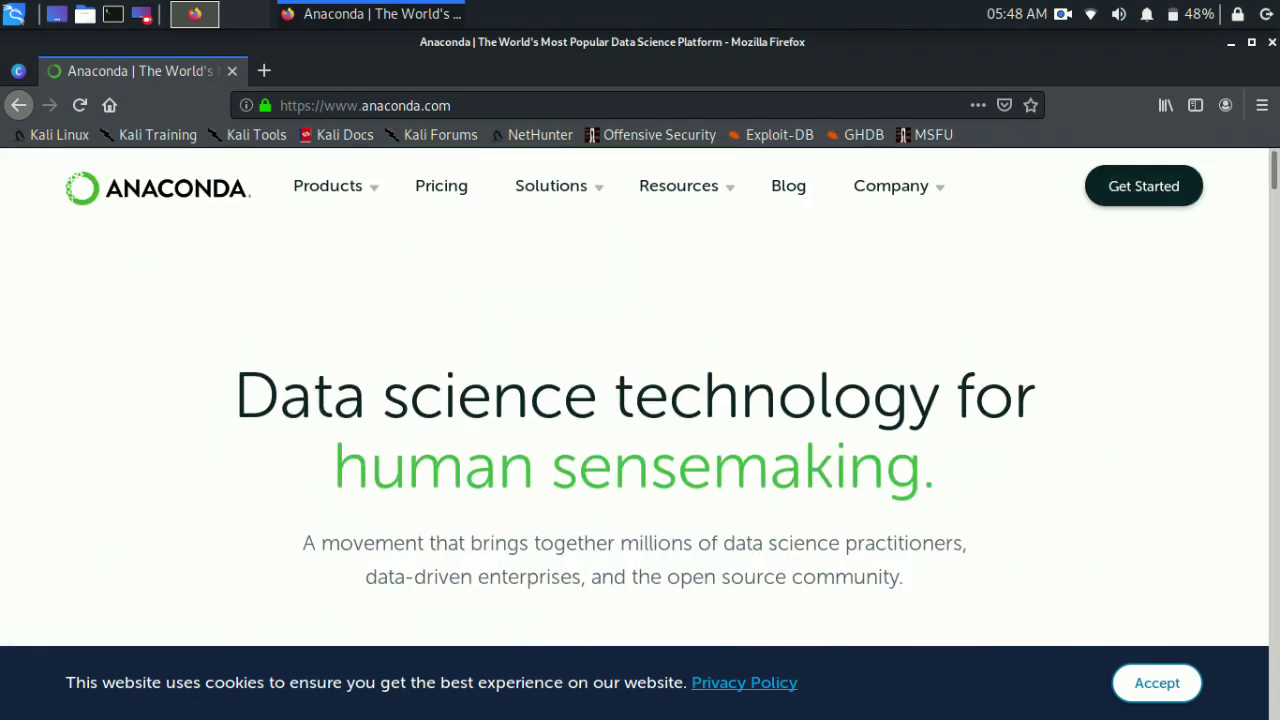
Step: Reload the Anaconda homepage from the address bar
mouse_move(328, 186)
click(480, 105)
drag(452, 105, 276, 105)
key(Return)
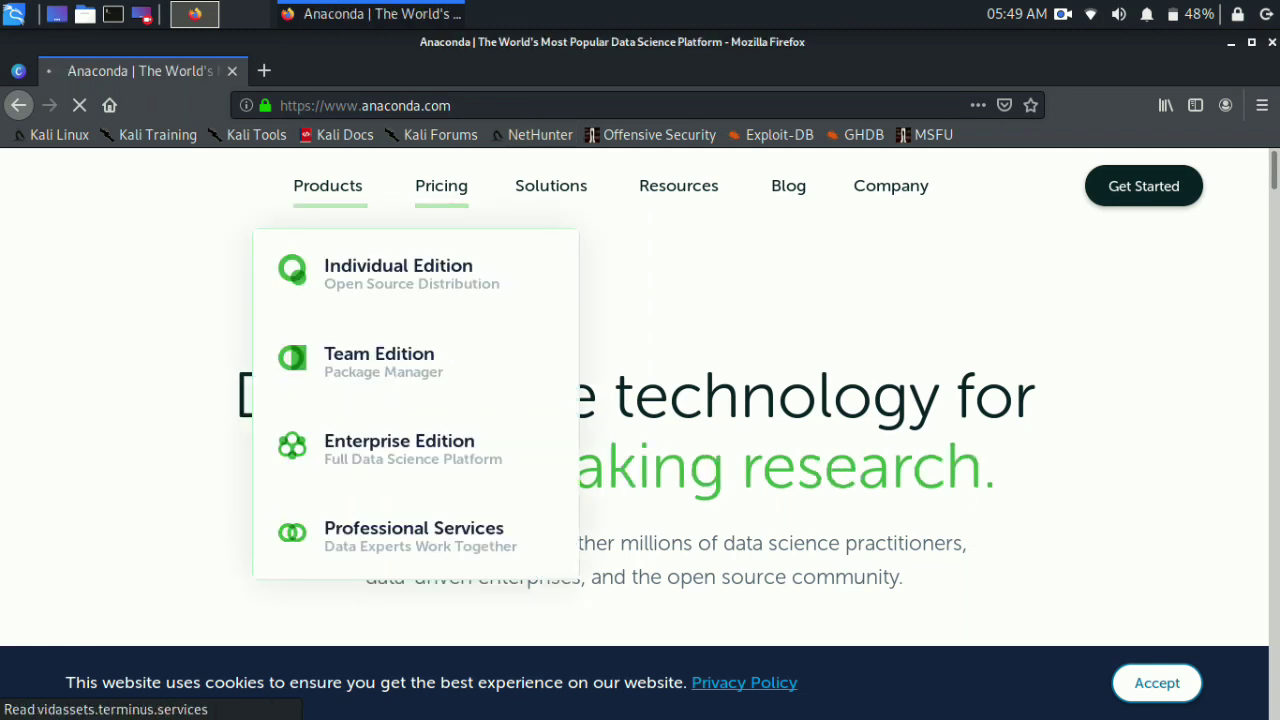
Step: Open the Individual Edition page from the Products menu
click(330, 186)
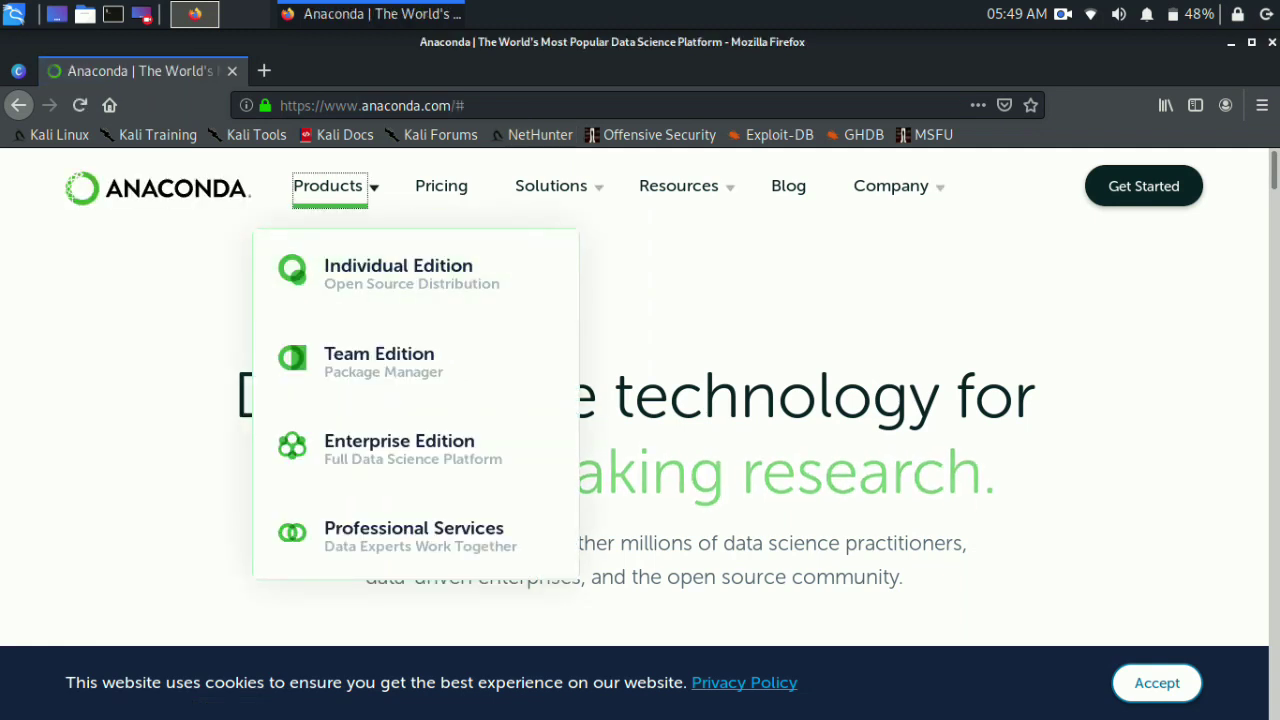
click(398, 270)
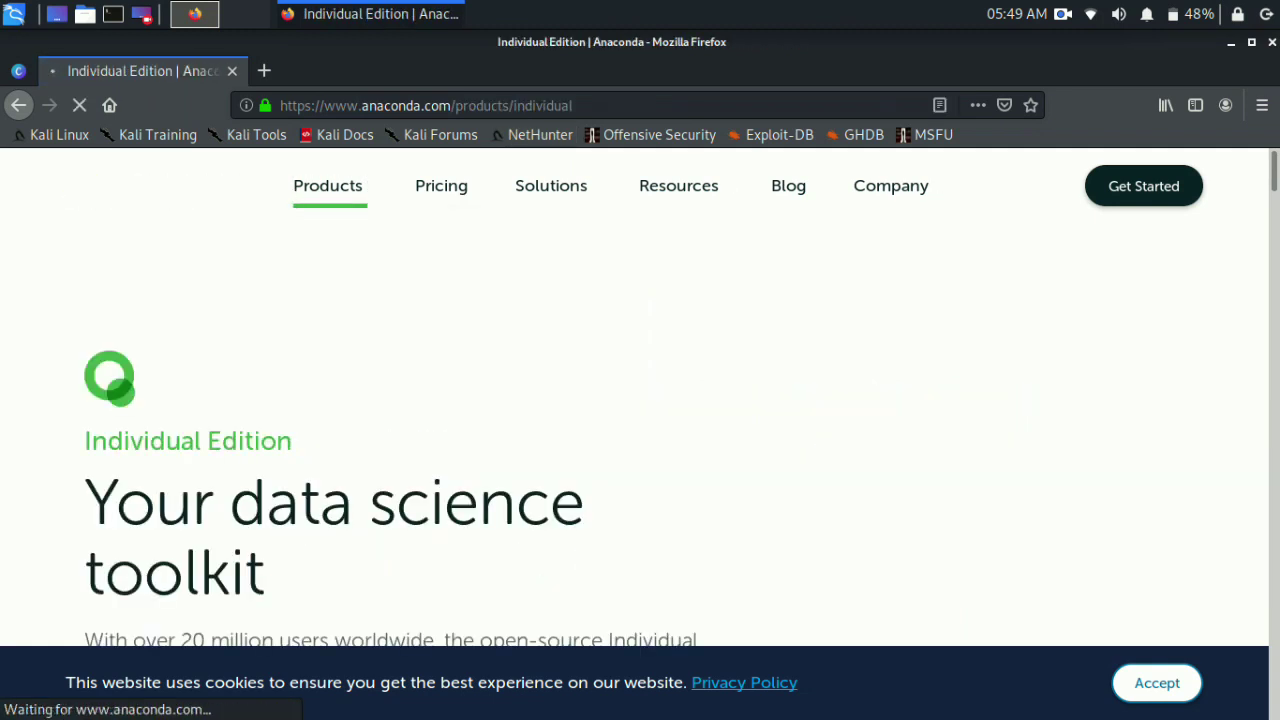
scroll(640, 400, down, 5)
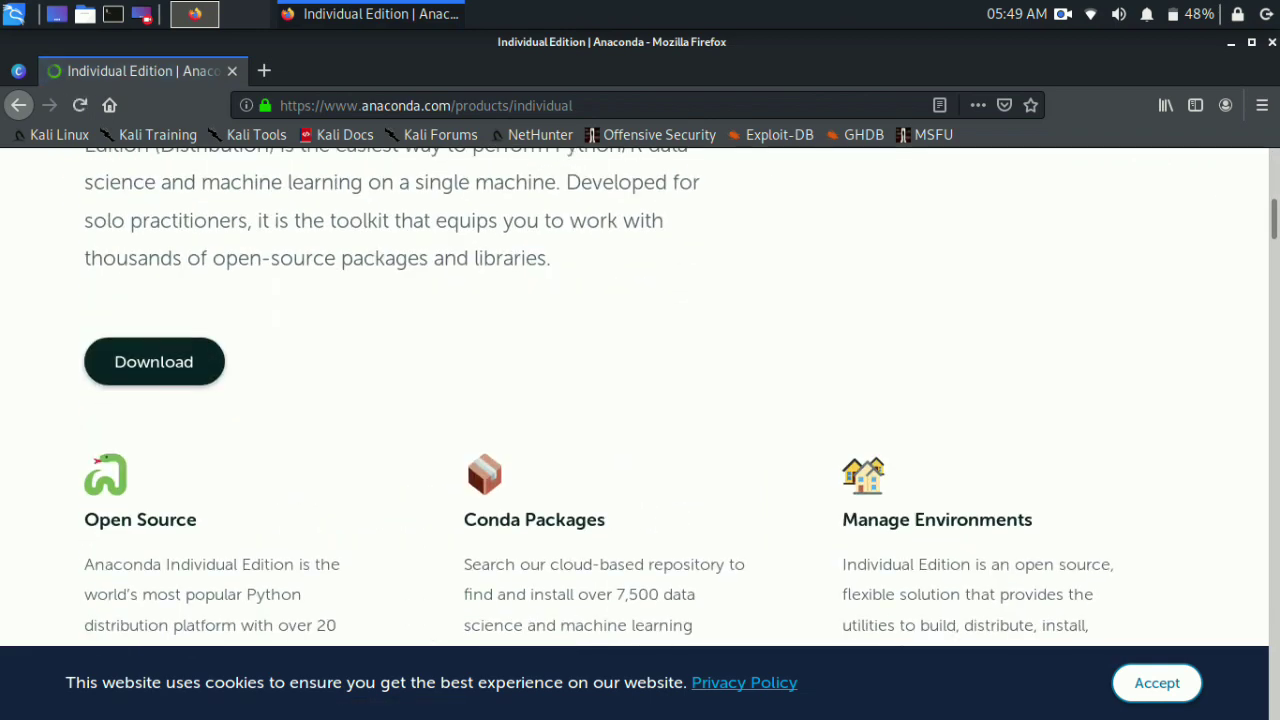
scroll(640, 400, up, 2)
scroll(640, 400, up, 1)
scroll(640, 400, down, 2)
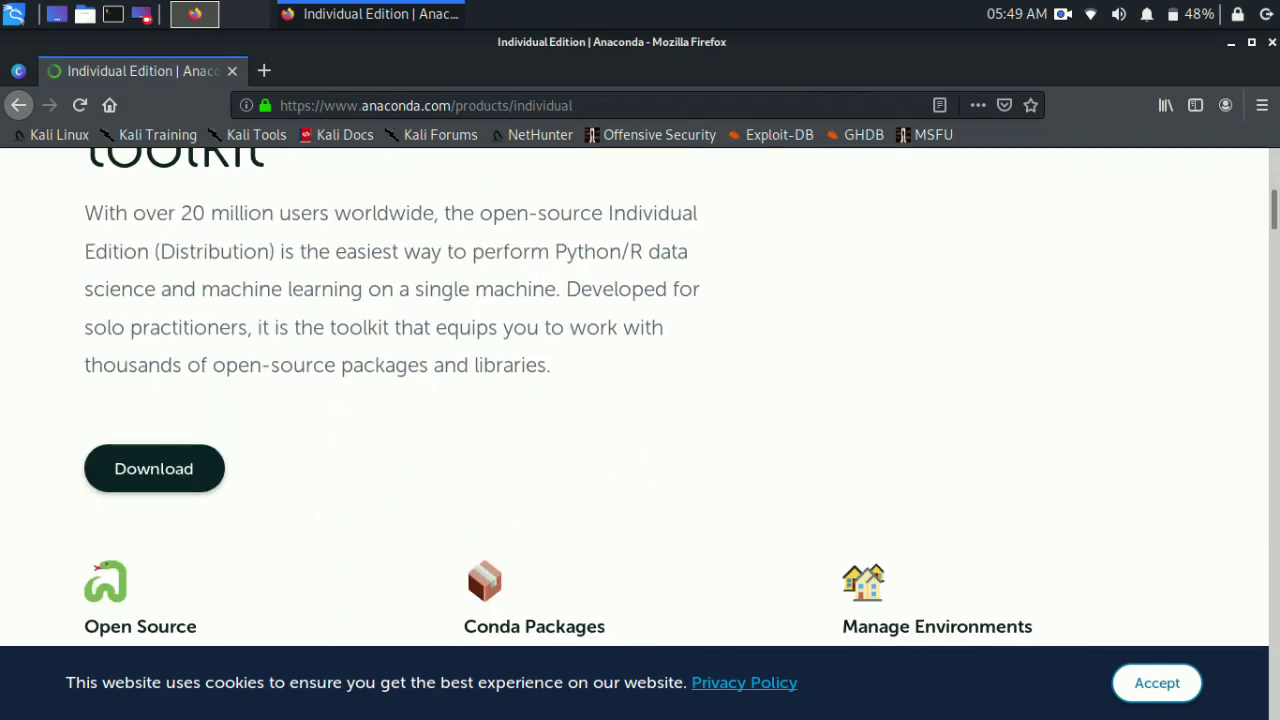
Step: Jump to the Anaconda Installers list and request the 64-bit Windows installer
click(154, 468)
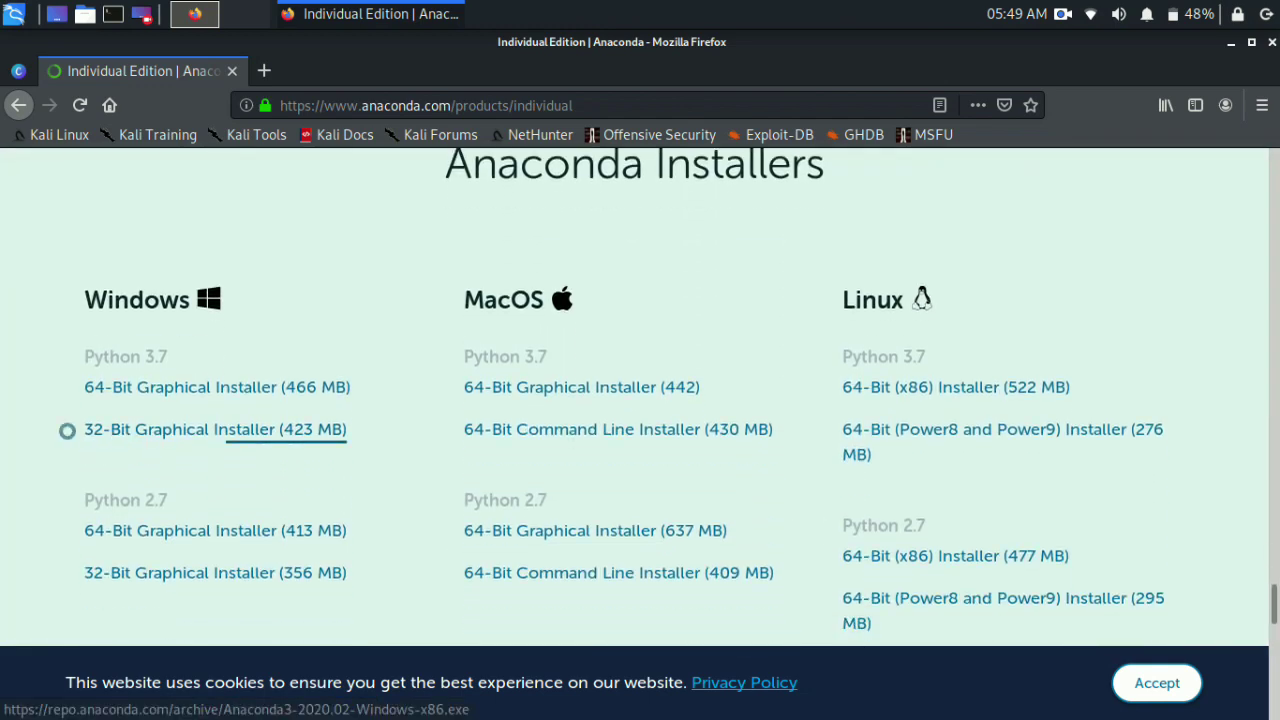
scroll(640, 400, down, 1)
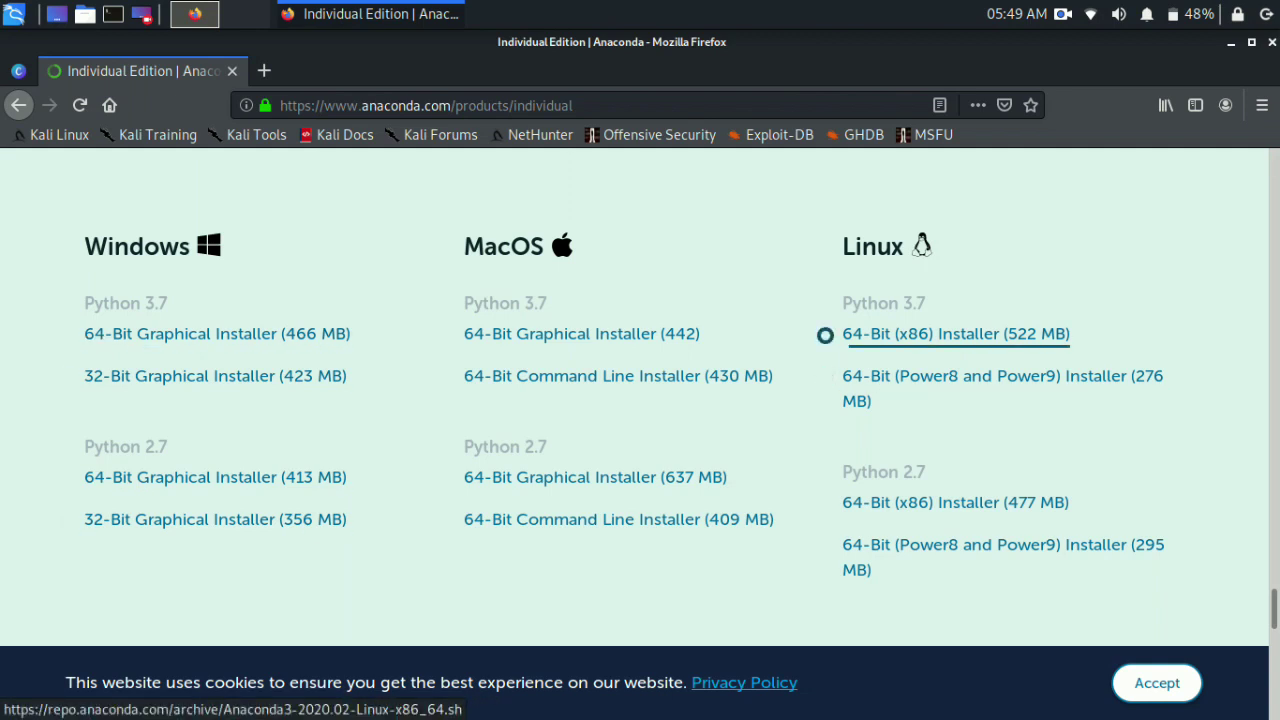
click(67, 335)
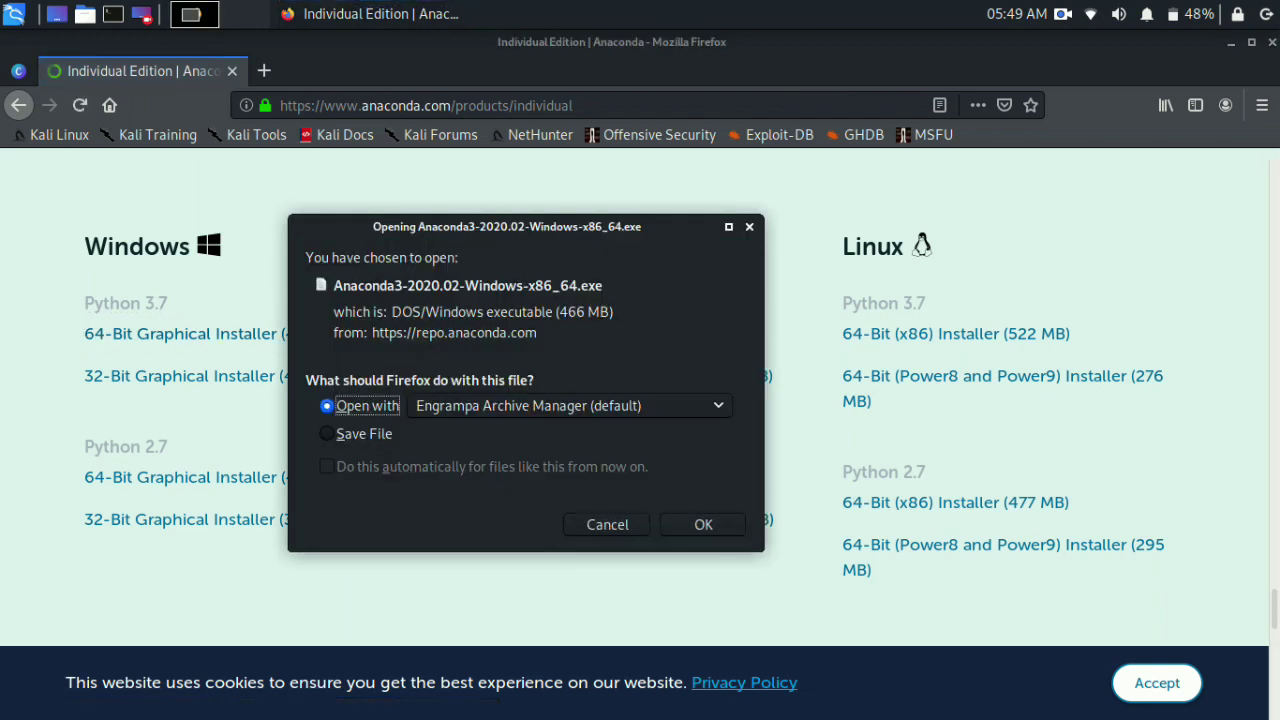
Step: Abandon the Windows installer download and request the 64-bit (x86) Linux installer instead
click(360, 433)
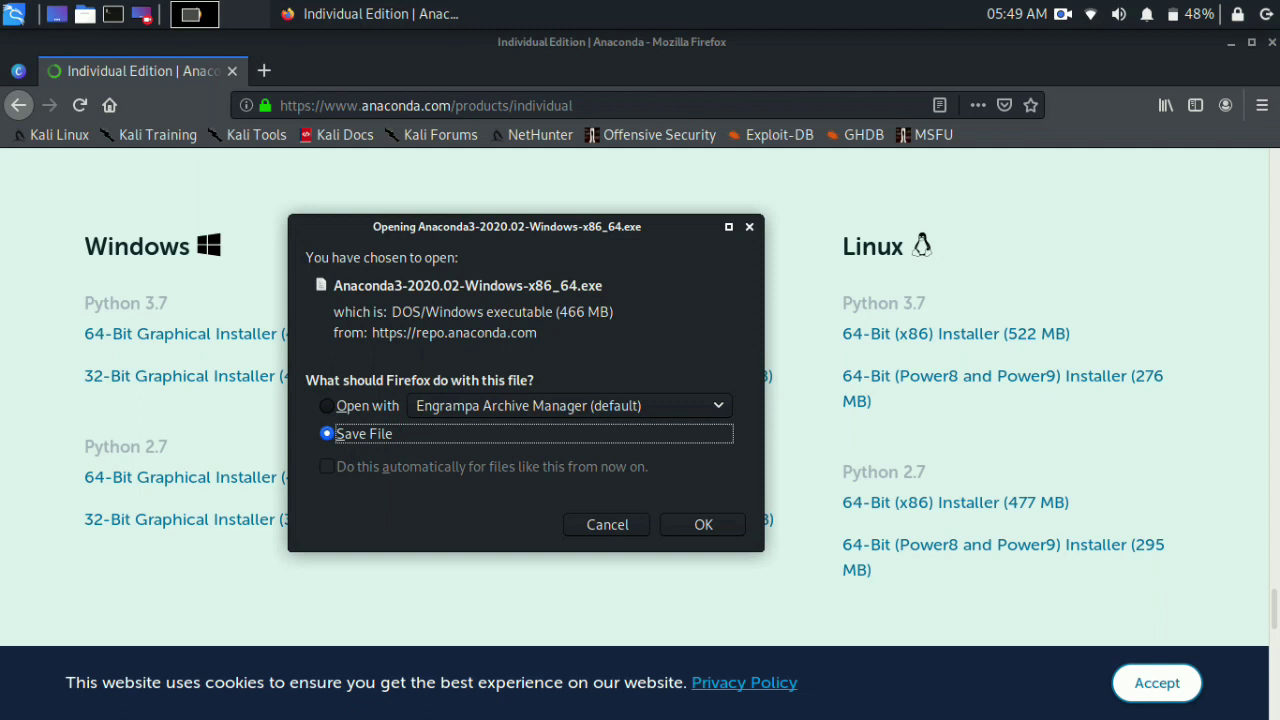
click(749, 226)
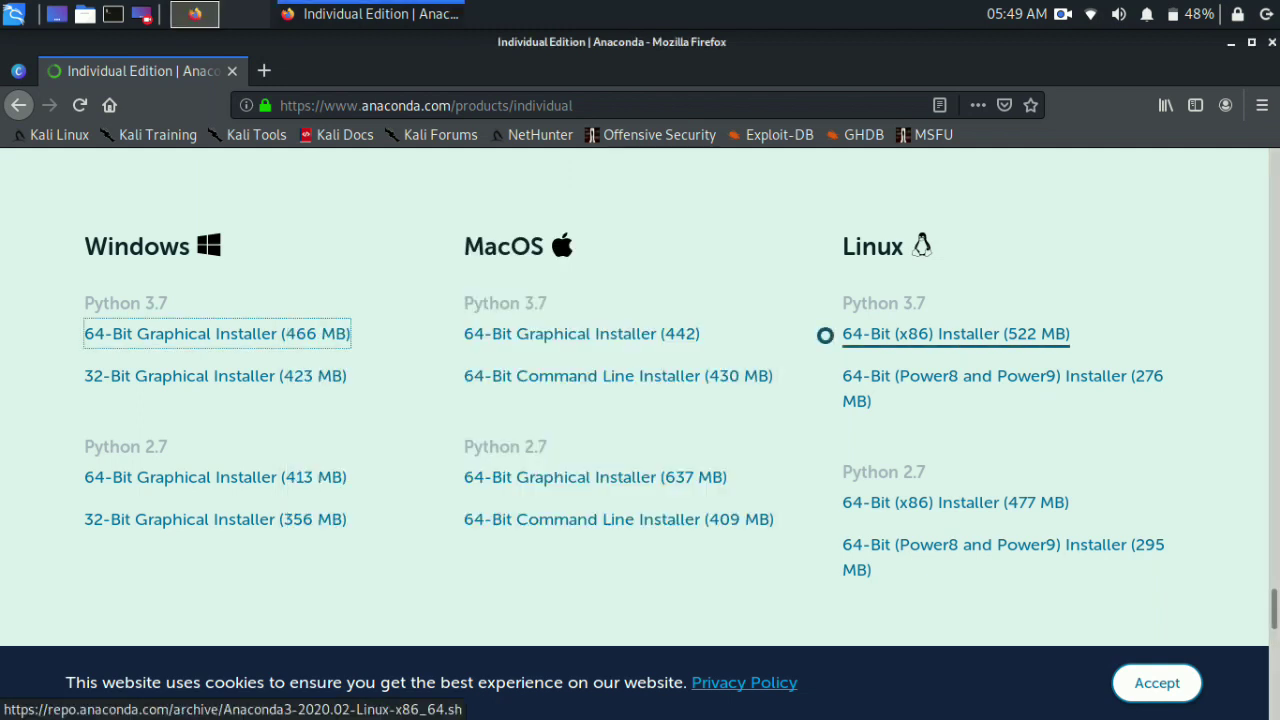
click(825, 335)
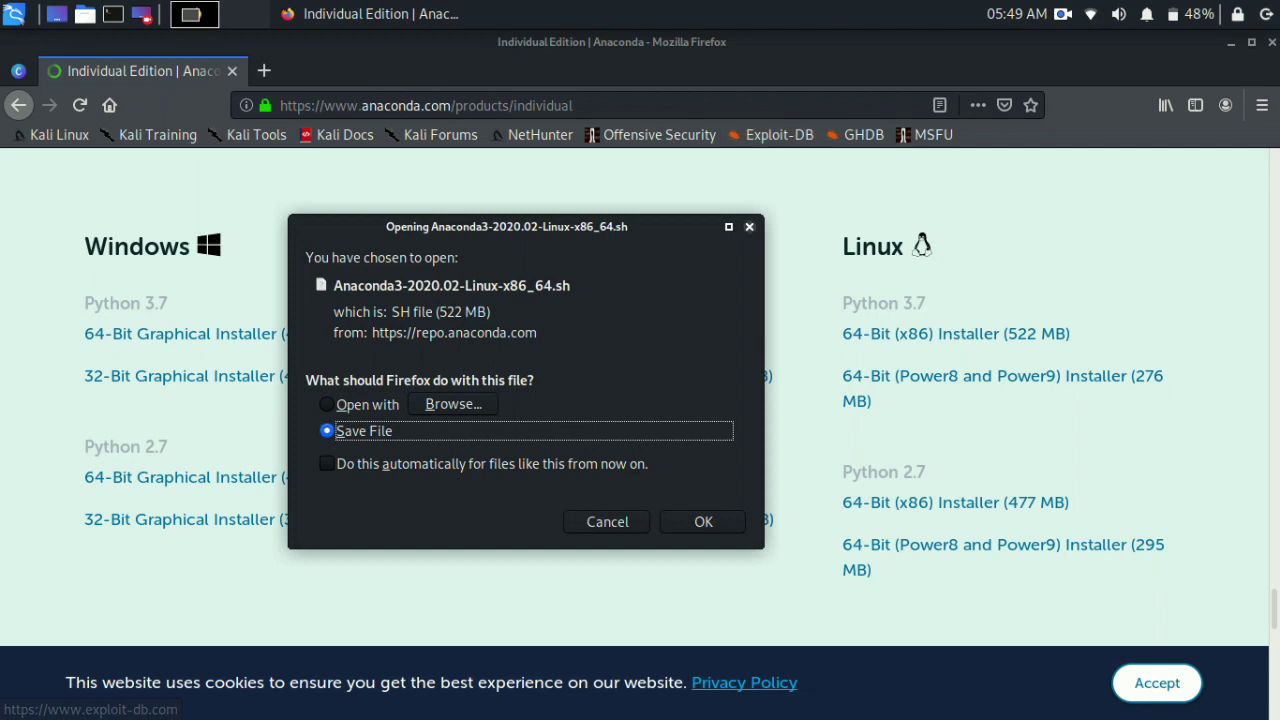
Step: Dismiss the Linux installer save prompt, then close Firefox and the Downloads folder window
click(749, 226)
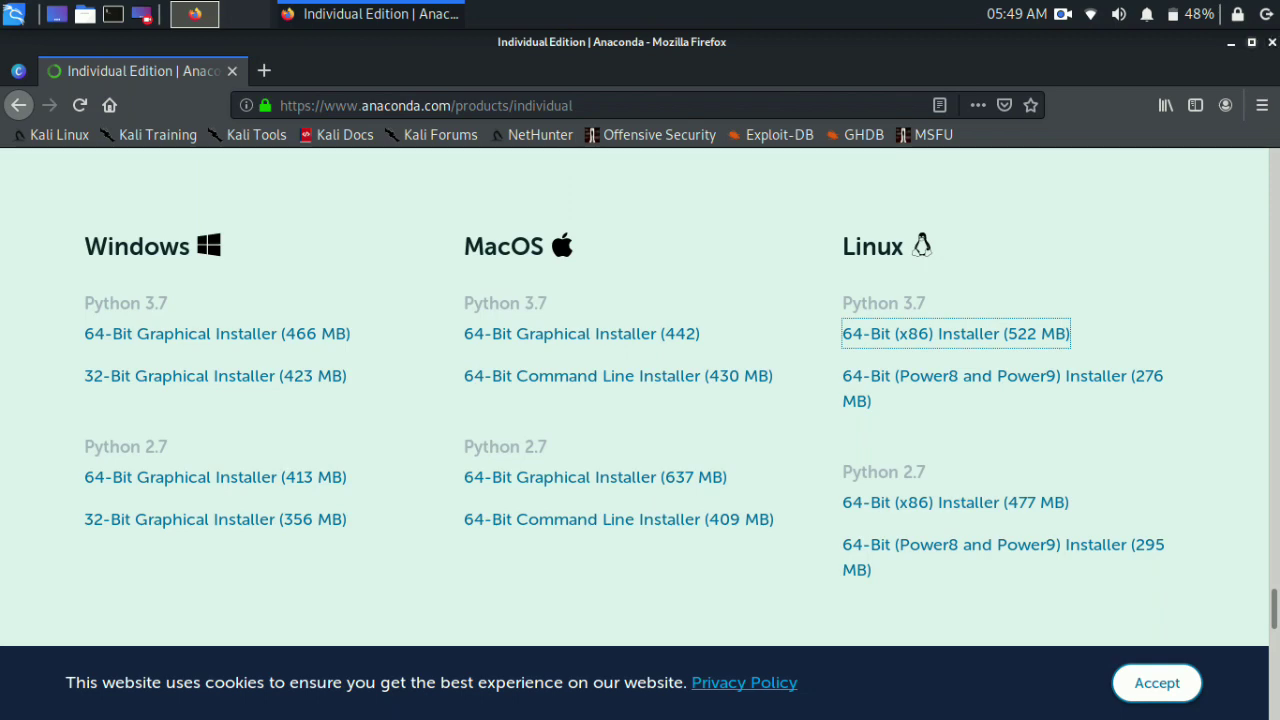
click(1272, 42)
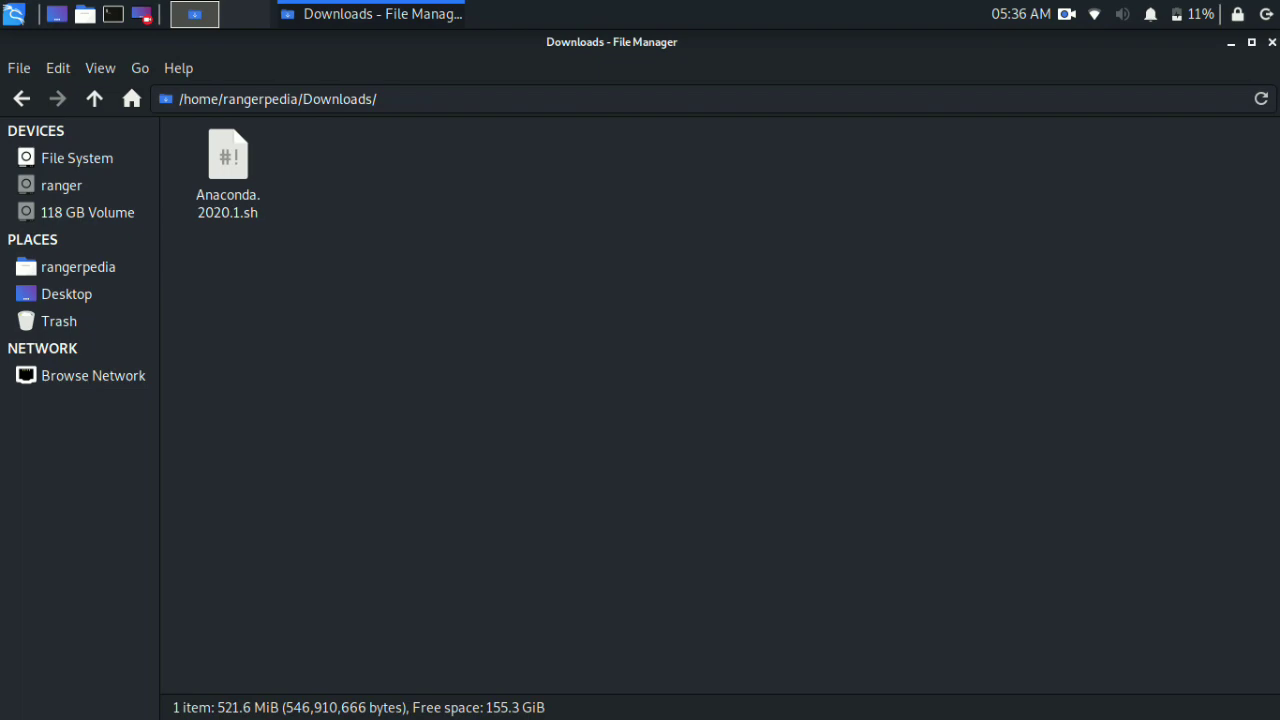
click(1272, 42)
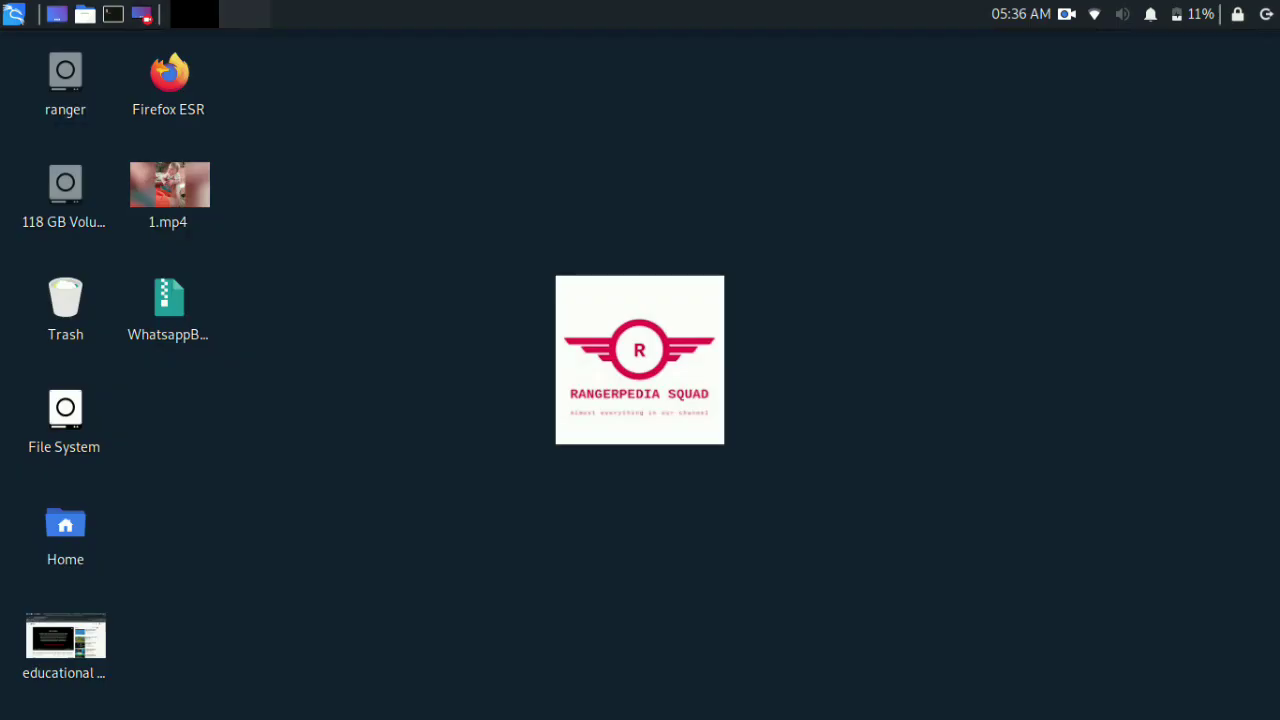
Step: Open a terminal with enlarged text, move into Downloads and list its files
key(ctrl+alt+t)
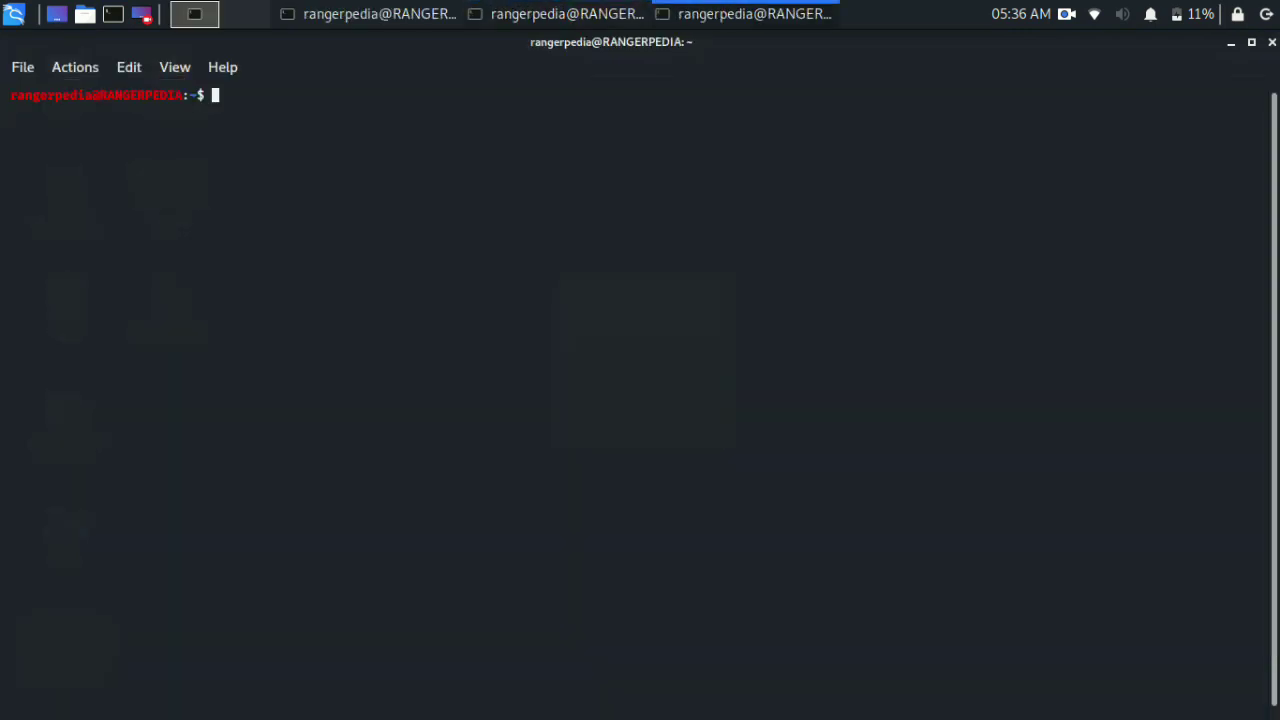
key(ctrl+plus)
key(ctrl+plus)
key(ctrl+plus)
key(ctrl+plus)
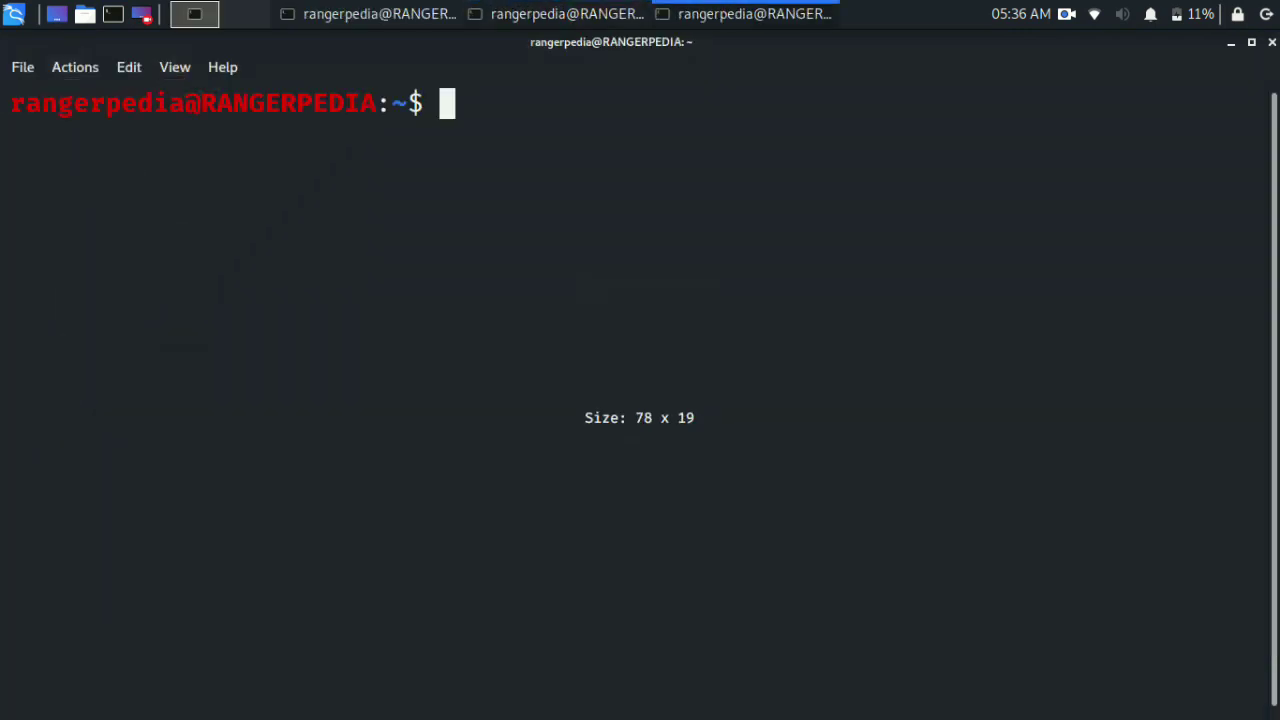
text(ls)
key(Return)
text(c)
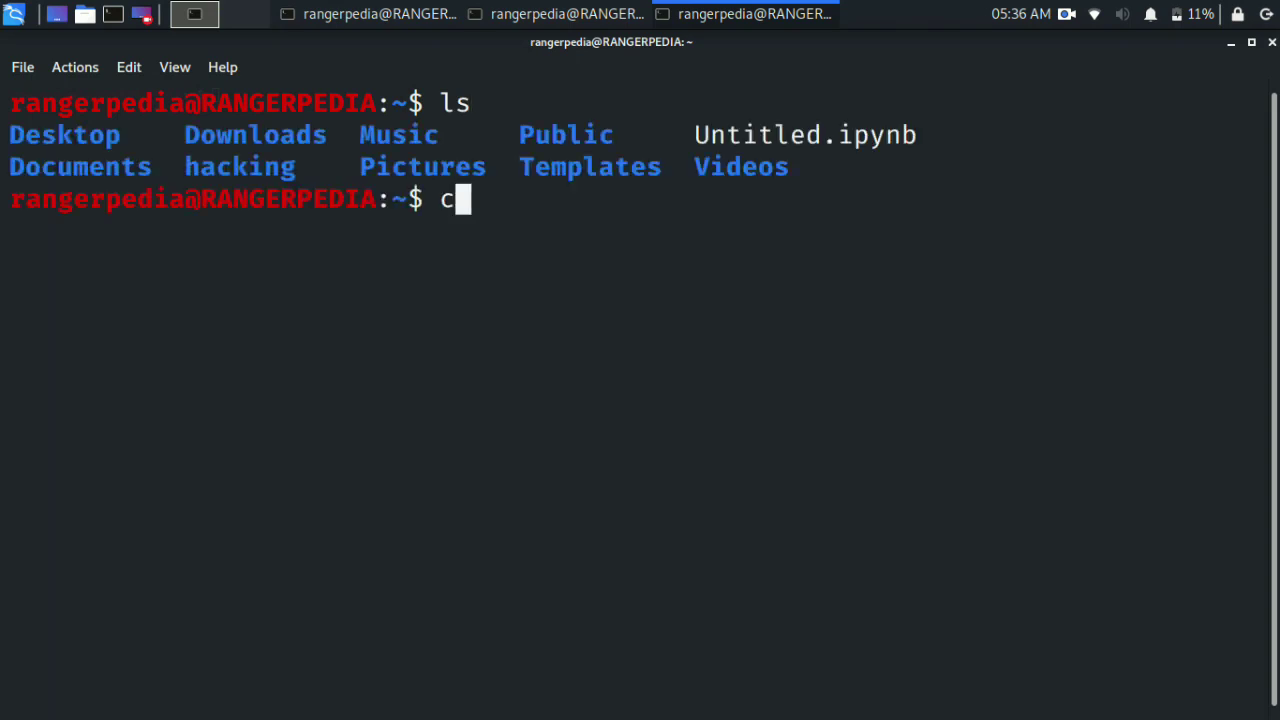
text(d Dow)
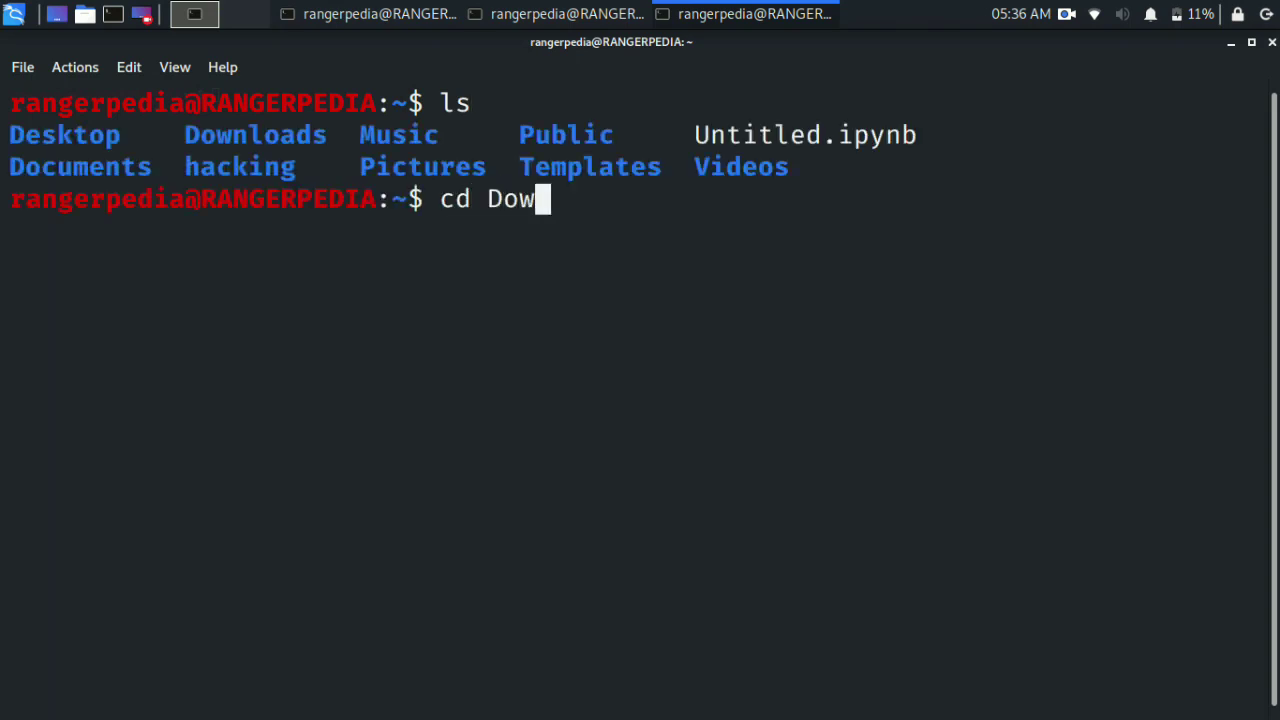
text(nloads)
key(Return)
text(ls)
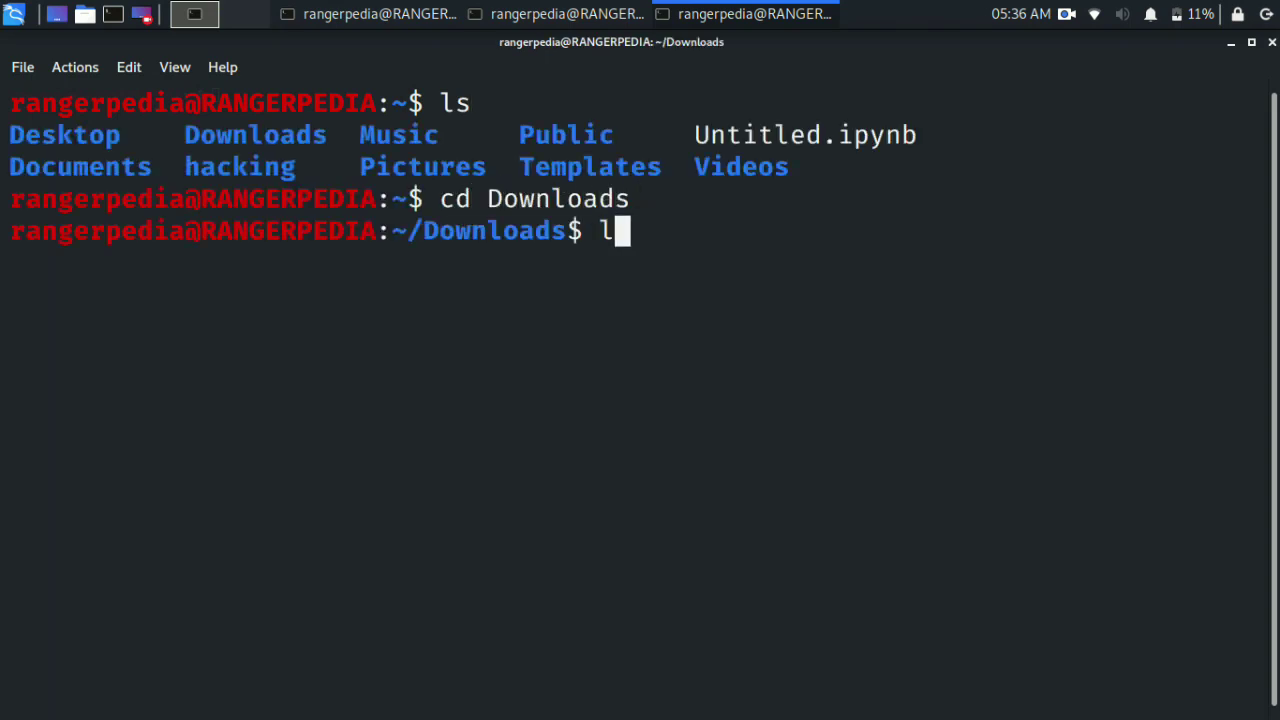
key(Return)
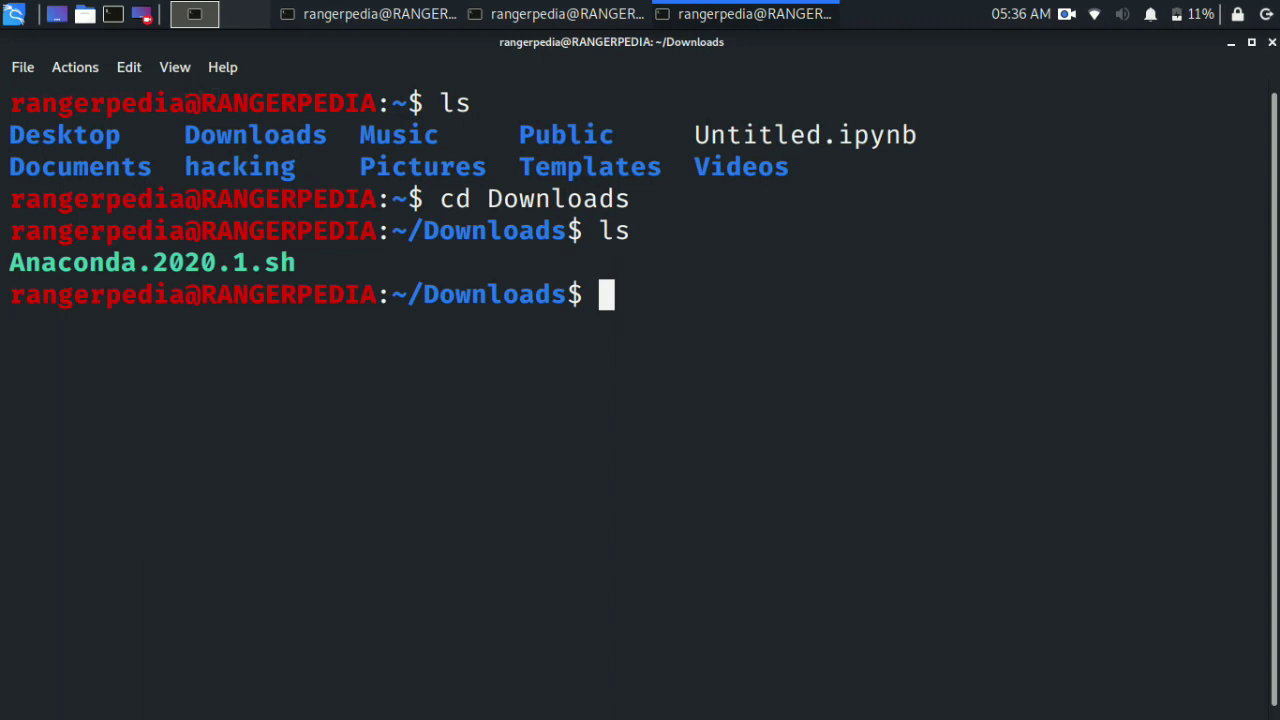
Step: Run the installer script with bash Anaconda.2020.1.sh
drag(297, 262, 344, 262)
text(bash )
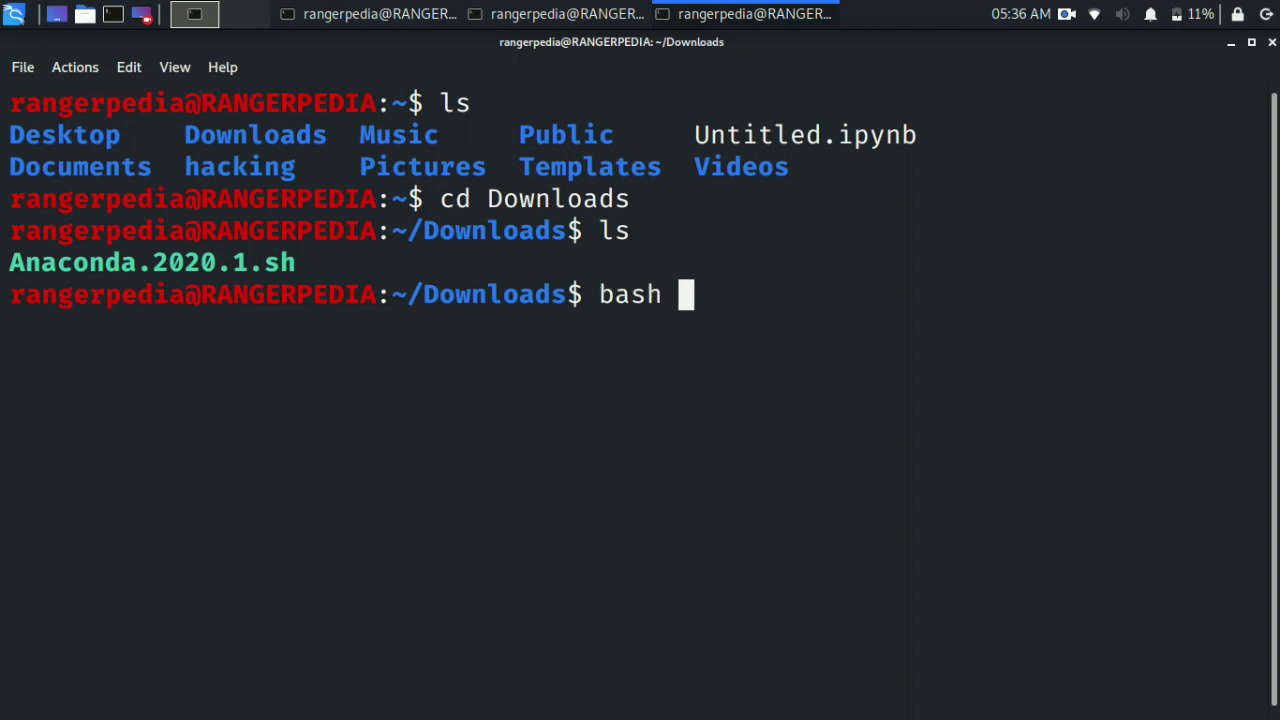
text(Anaconda)
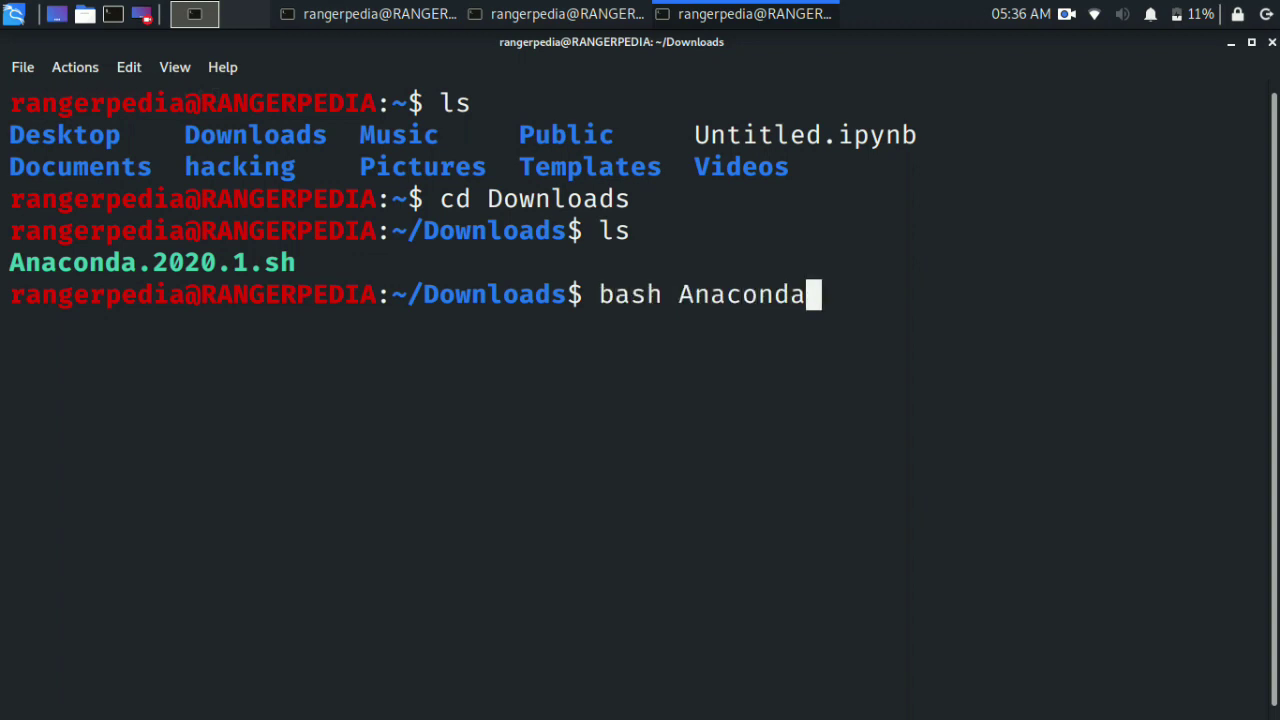
text(.2020)
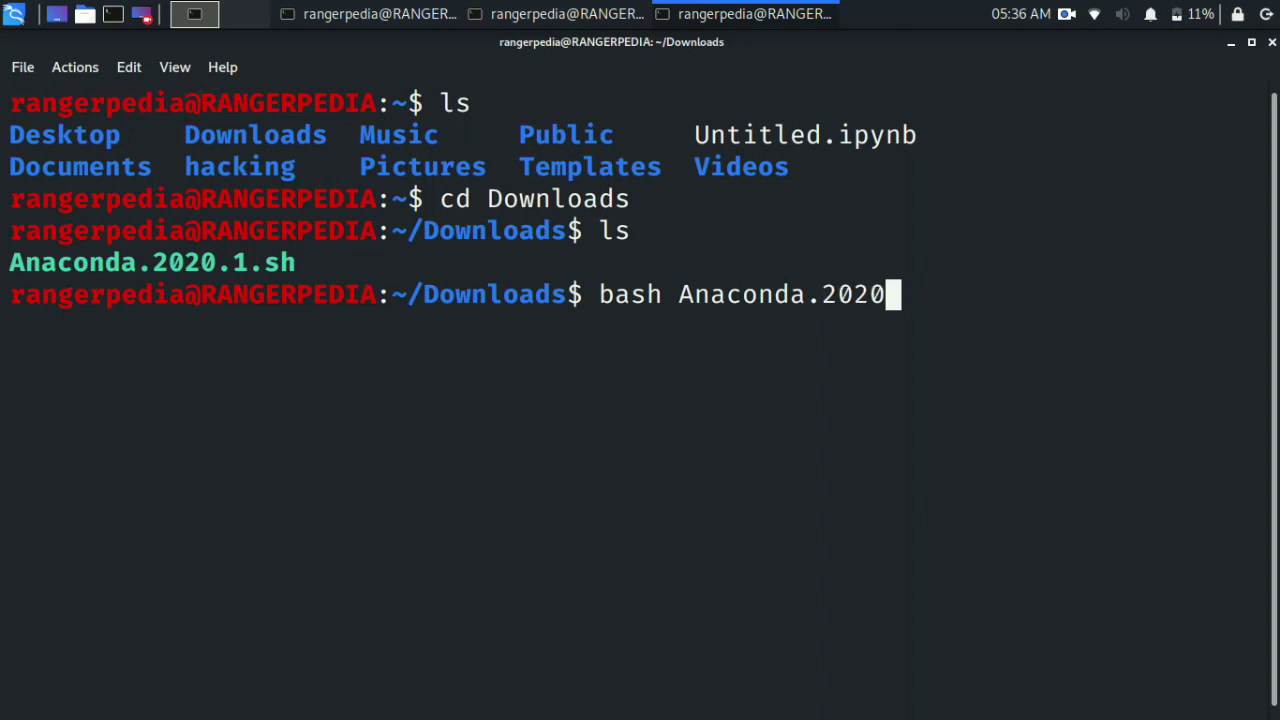
text(.1.sh)
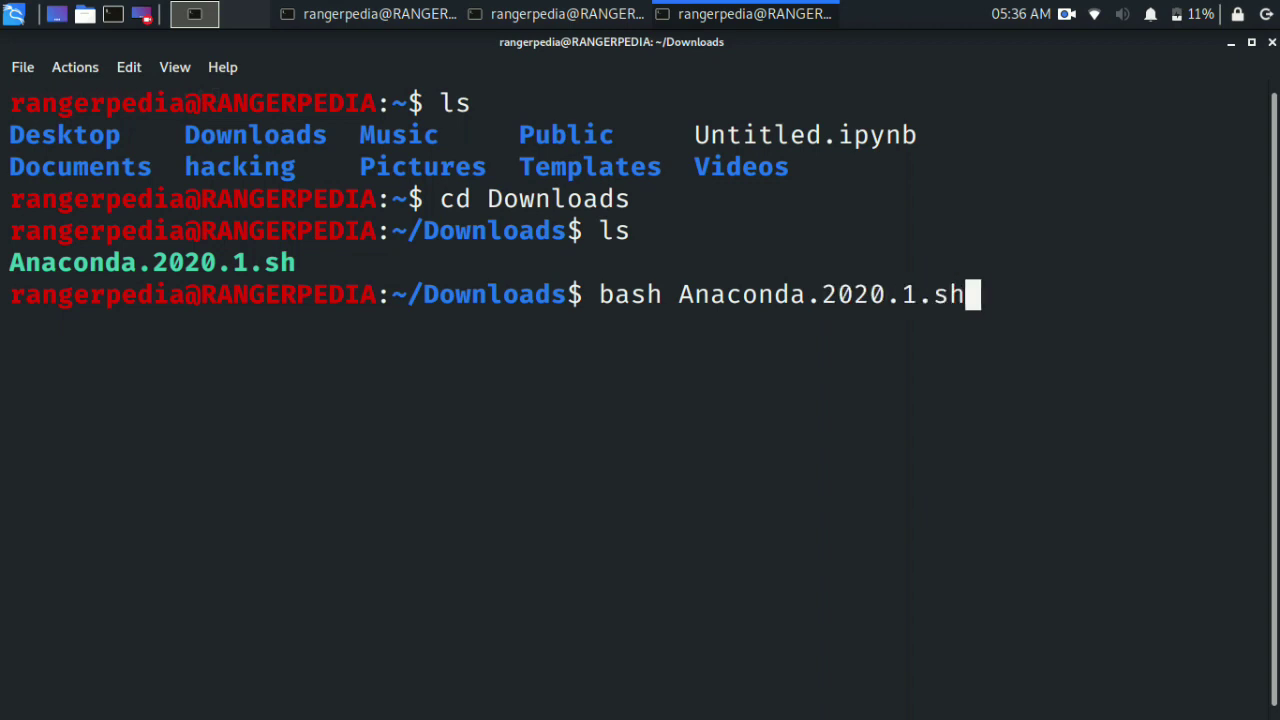
key(Return)
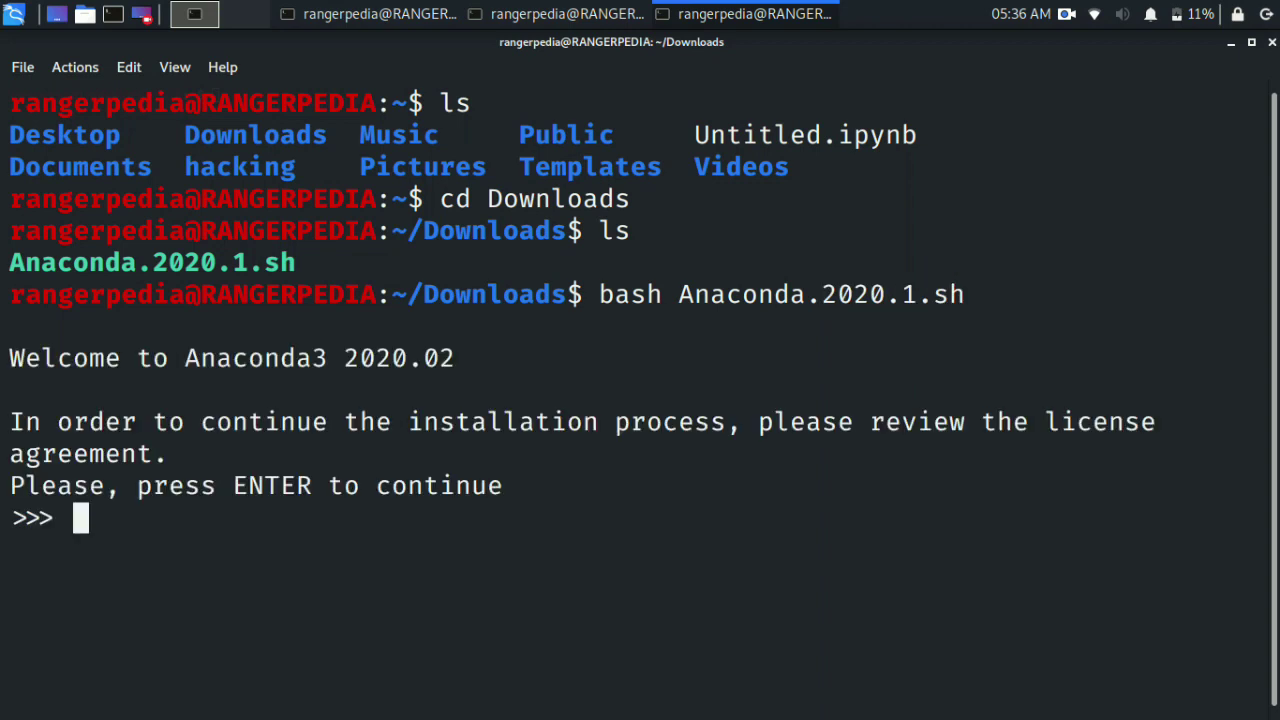
Step: Page through the licence, accept it with yes, and keep the default anaconda3 location
key(Return)
key(Return)
key(Return)
key(Return)
key(Return)
key(Return)
key(Return)
key(Return)
key(Return)
key(Return)
key(Return)
key(Return)
key(Return)
key(Return)
key(Return)
key(Return)
key(Return)
key(Return)
key(Return)
key(Return)
key(Return)
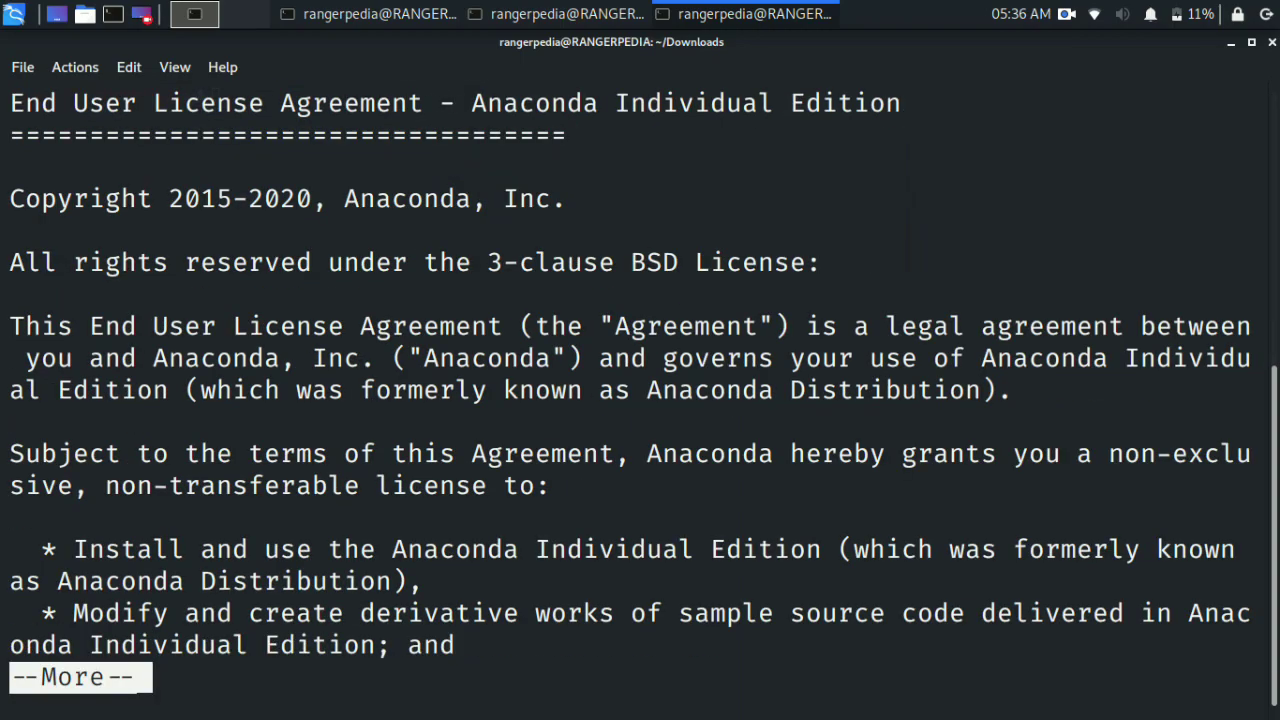
key(Return)
key(Return)
key(Return)
key(Return)
key(Return)
key(Return)
key(Return)
key(Return)
key(Return)
key(Return)
key(Return)
key(Return)
key(Return)
key(Return)
key(Return)
key(Return)
key(Return)
key(Return)
key(Return)
key(Return)
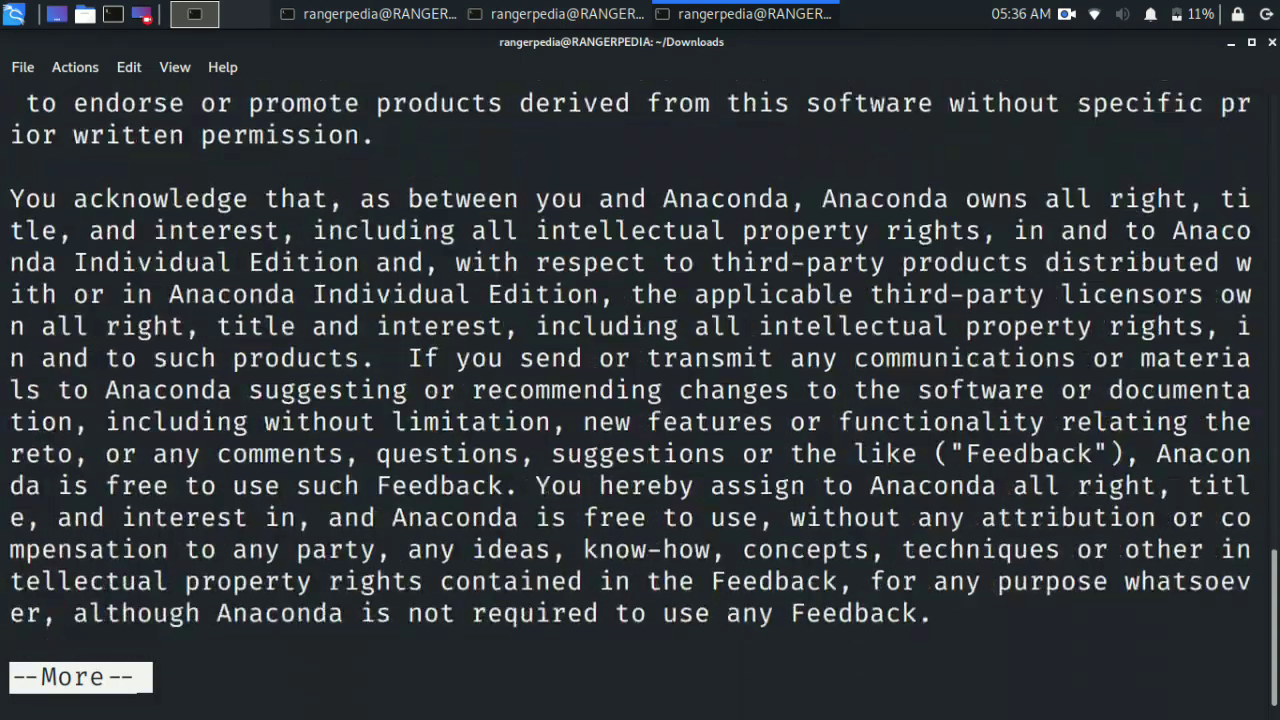
key(Return)
key(Return)
key(Return)
key(Return)
key(Return)
key(Return)
key(Return)
key(Return)
key(Return)
key(Return)
key(Return)
key(Return)
key(Return)
key(Return)
key(Return)
key(Return)
key(Return)
key(Return)
key(Return)
key(Return)
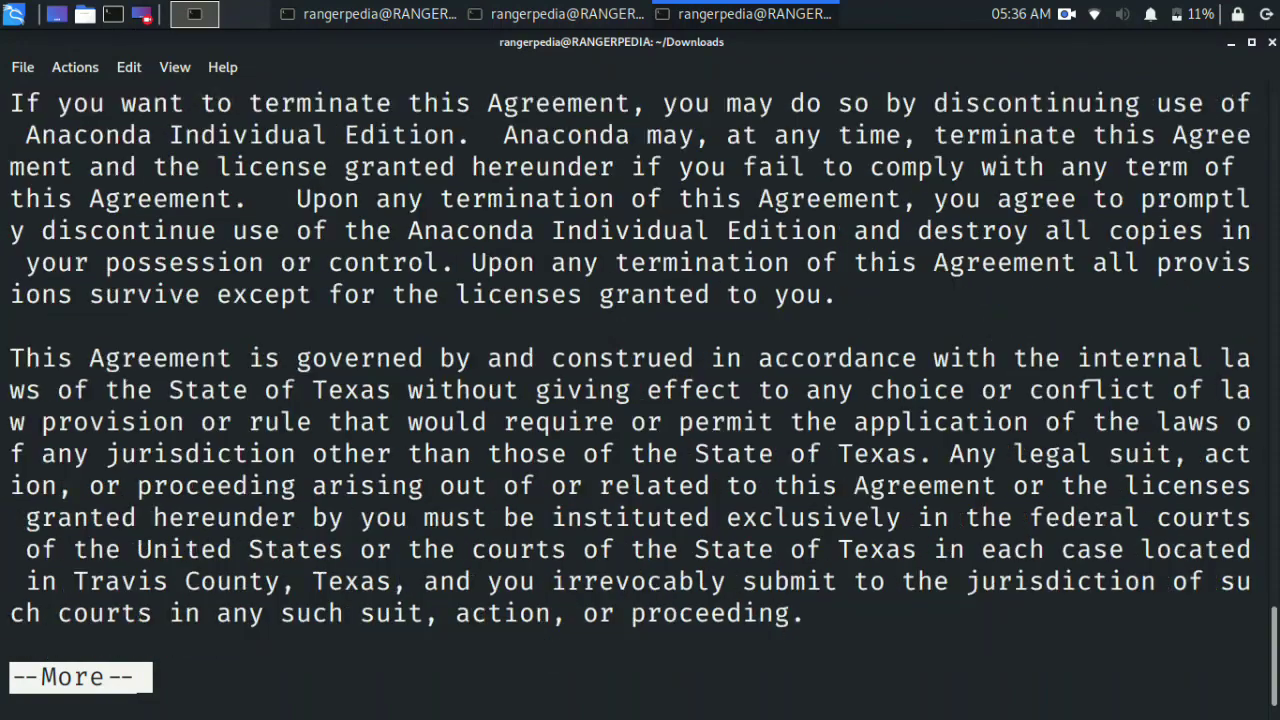
key(Return)
key(Return)
key(Return)
key(Return)
key(Return)
key(Return)
key(Return)
key(Return)
key(Return)
key(Return)
key(Return)
key(Return)
key(Return)
key(Return)
key(Return)
key(Return)
key(Return)
key(Return)
key(Return)
key(Return)
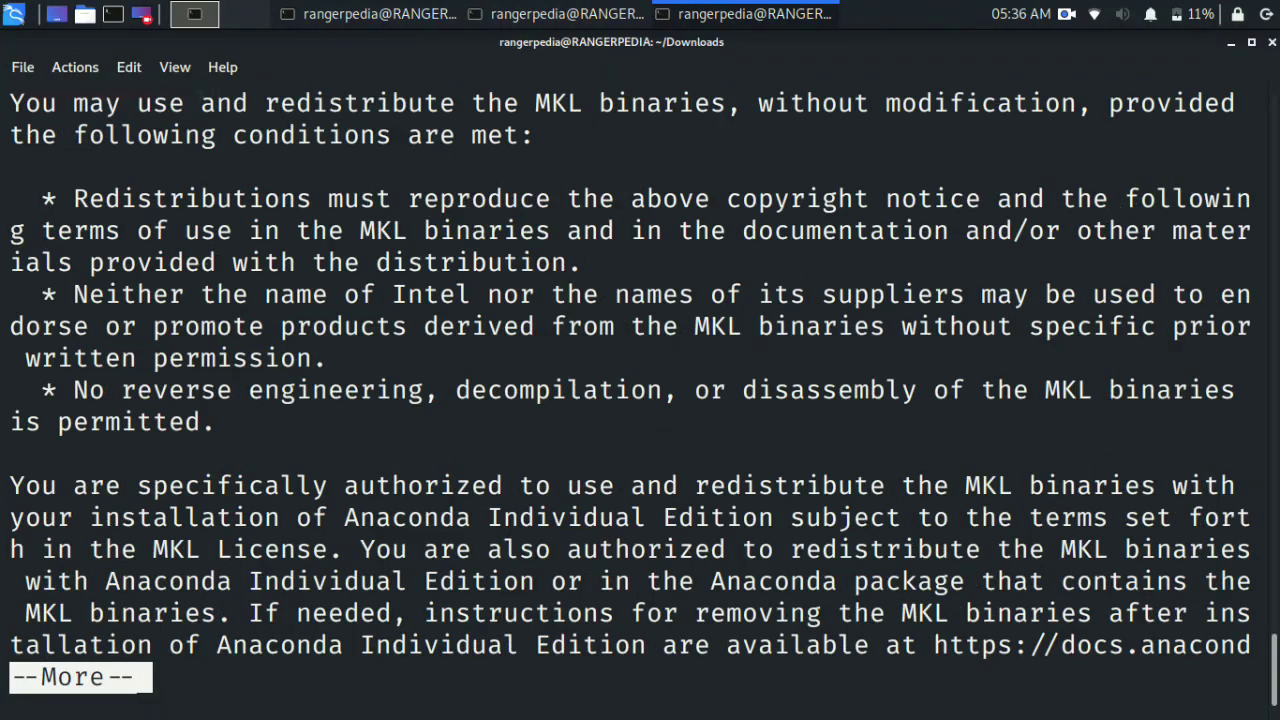
key(Return)
key(Return)
key(Return)
key(Return)
key(Return)
key(Return)
key(Return)
key(Return)
key(Return)
key(Return)
key(Return)
key(Return)
key(Return)
key(Return)
key(Return)
key(Return)
key(Return)
key(Return)
key(Return)
key(Return)
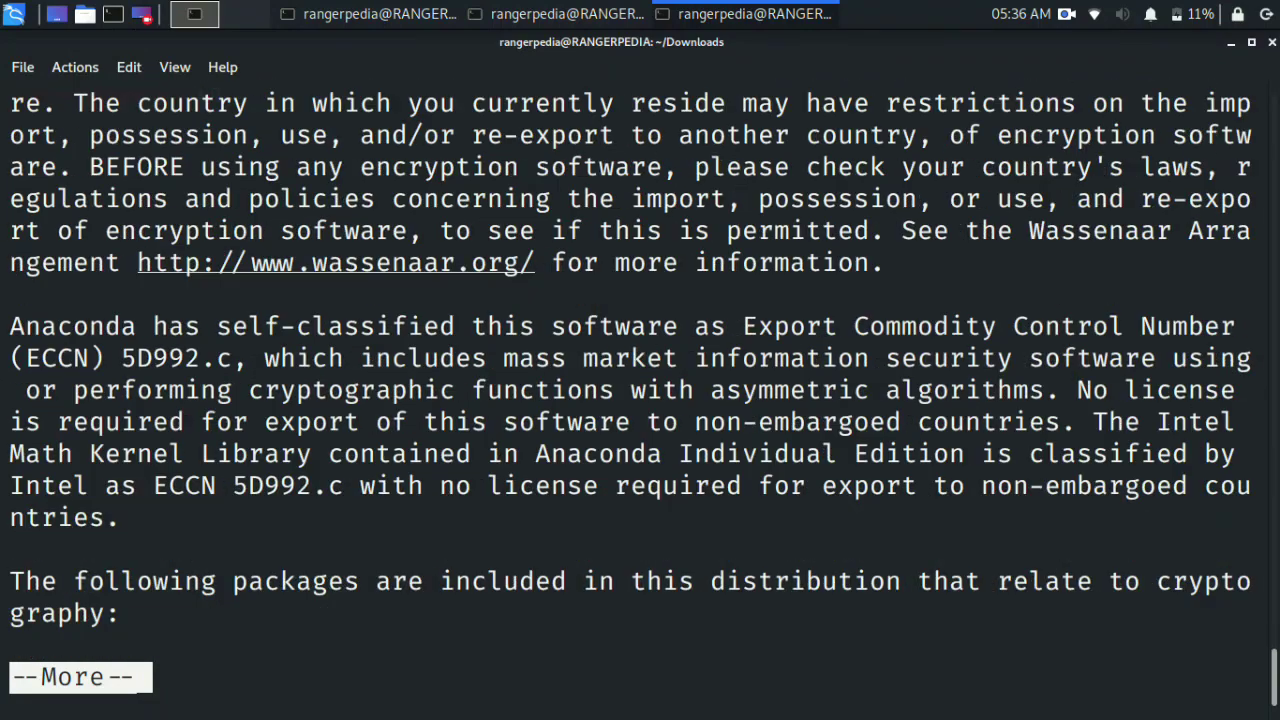
key(Return)
key(Return)
key(Return)
key(Return)
key(Return)
key(Return)
key(Return)
key(Return)
key(Return)
key(Return)
key(Return)
key(Return)
key(Return)
key(Return)
key(Return)
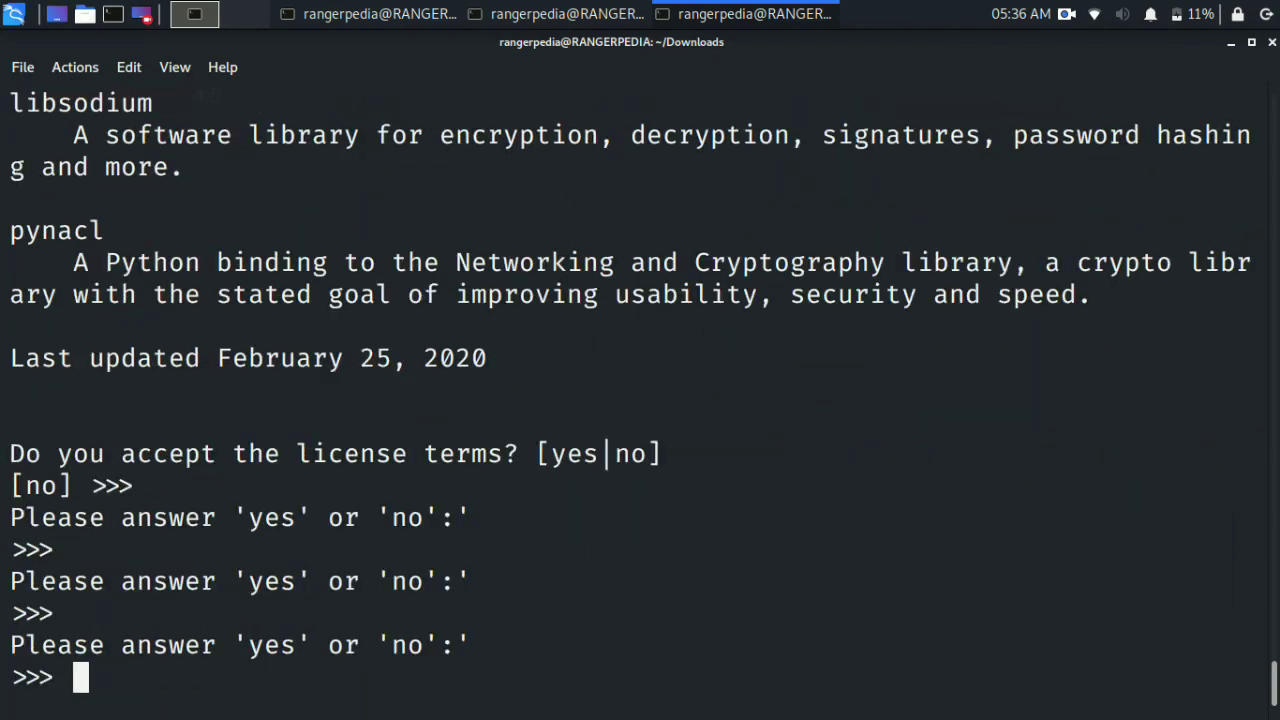
text(yes)
key(Return)
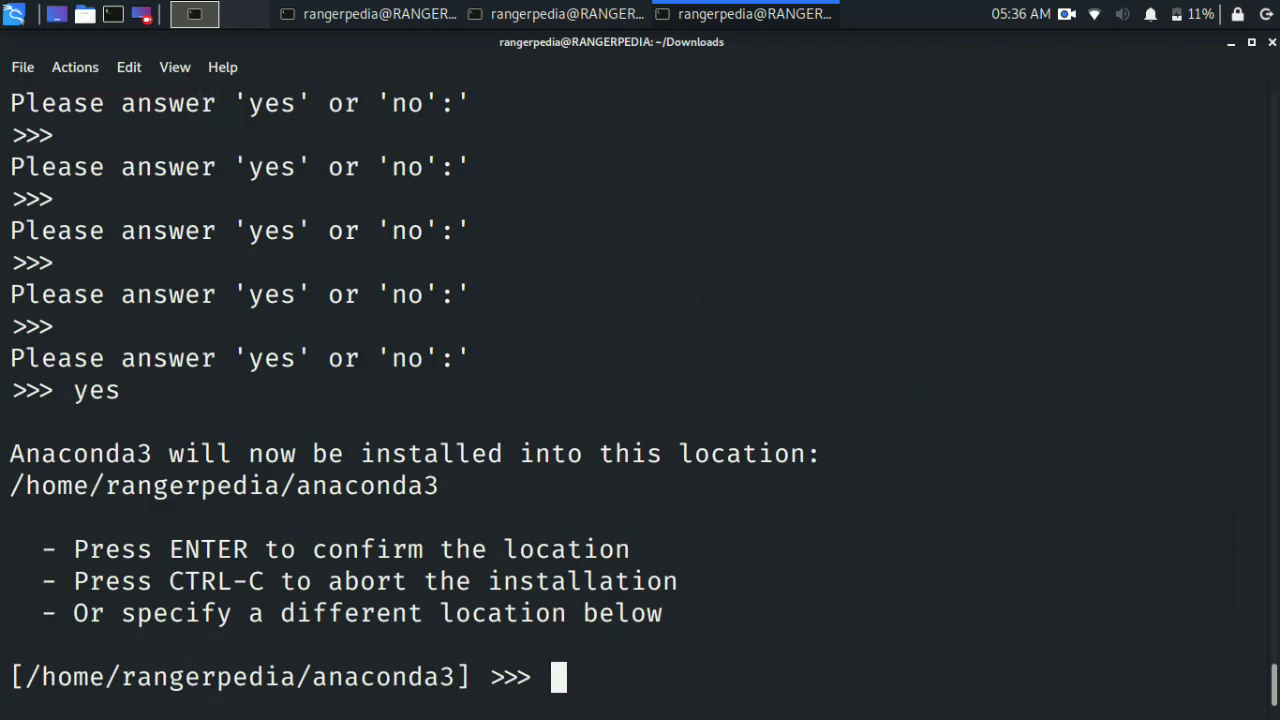
key(Return)
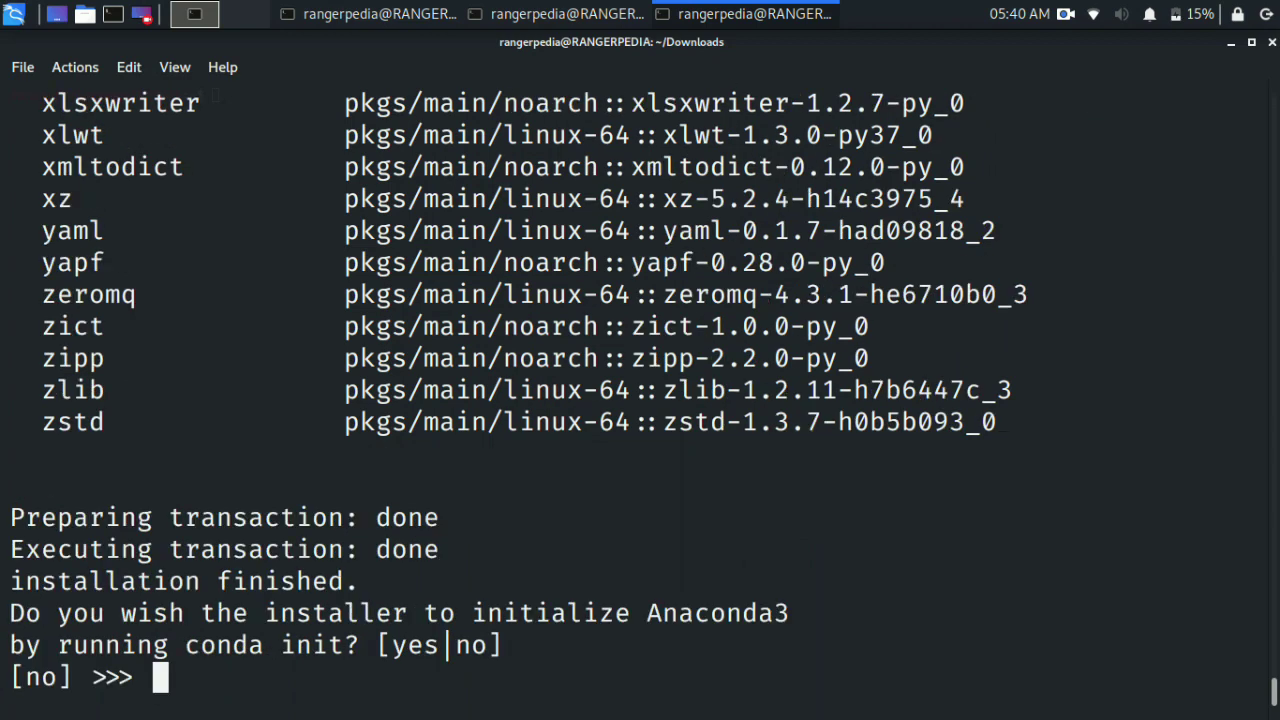
Step: Answer yes to run conda init, then highlight the installer's thank-you message
text(yes)
key(Return)
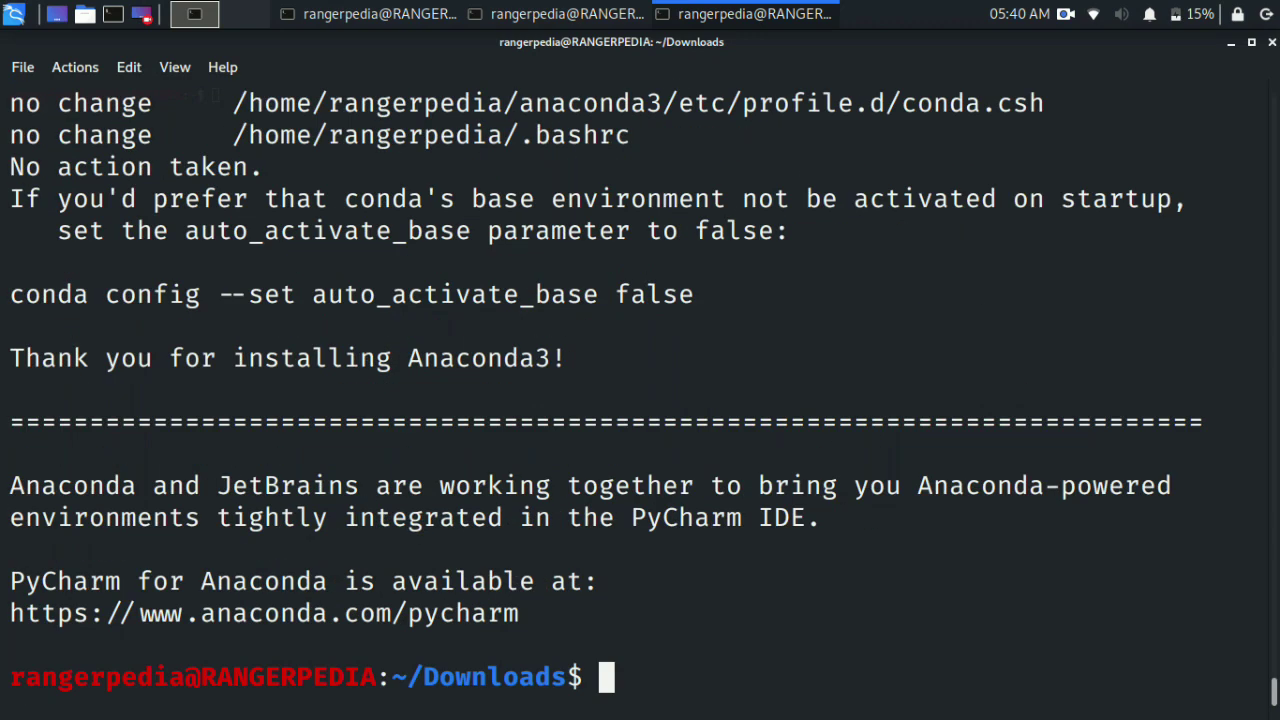
drag(10, 358, 599, 358)
Step: Close the Downloads terminal and the extra terminal window, then enlarge the terminal font
click(1272, 42)
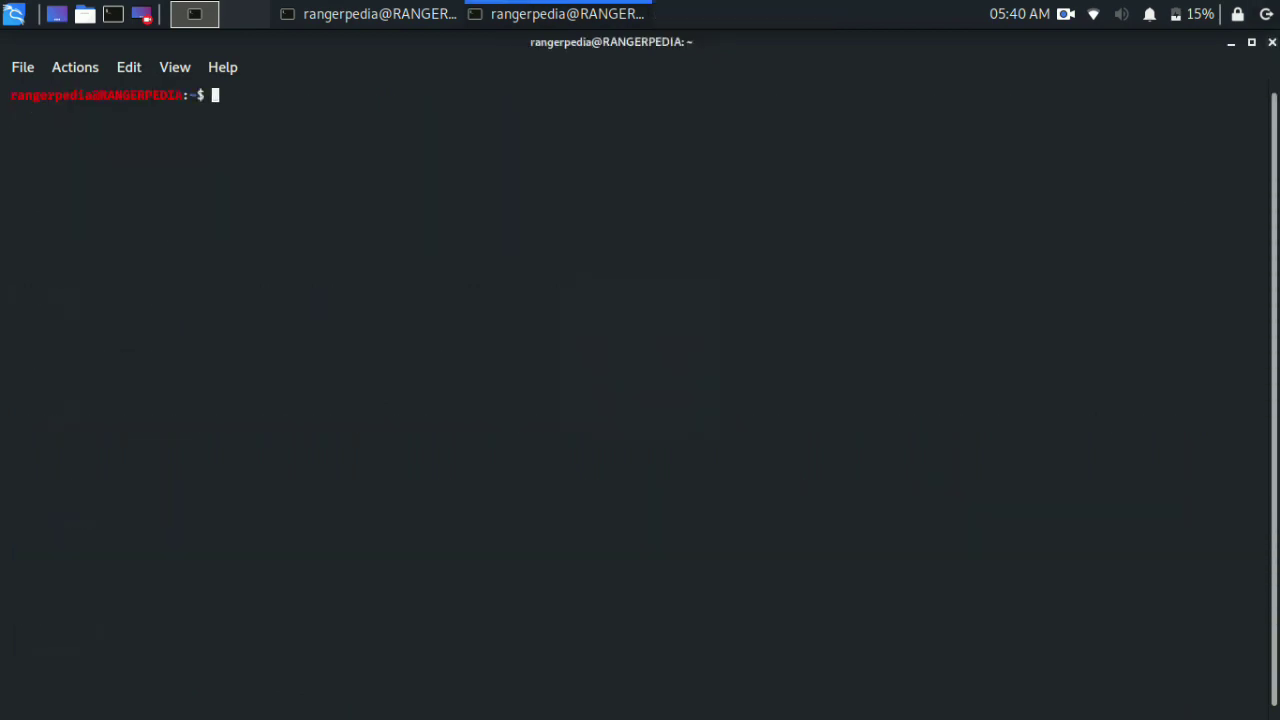
click(1272, 42)
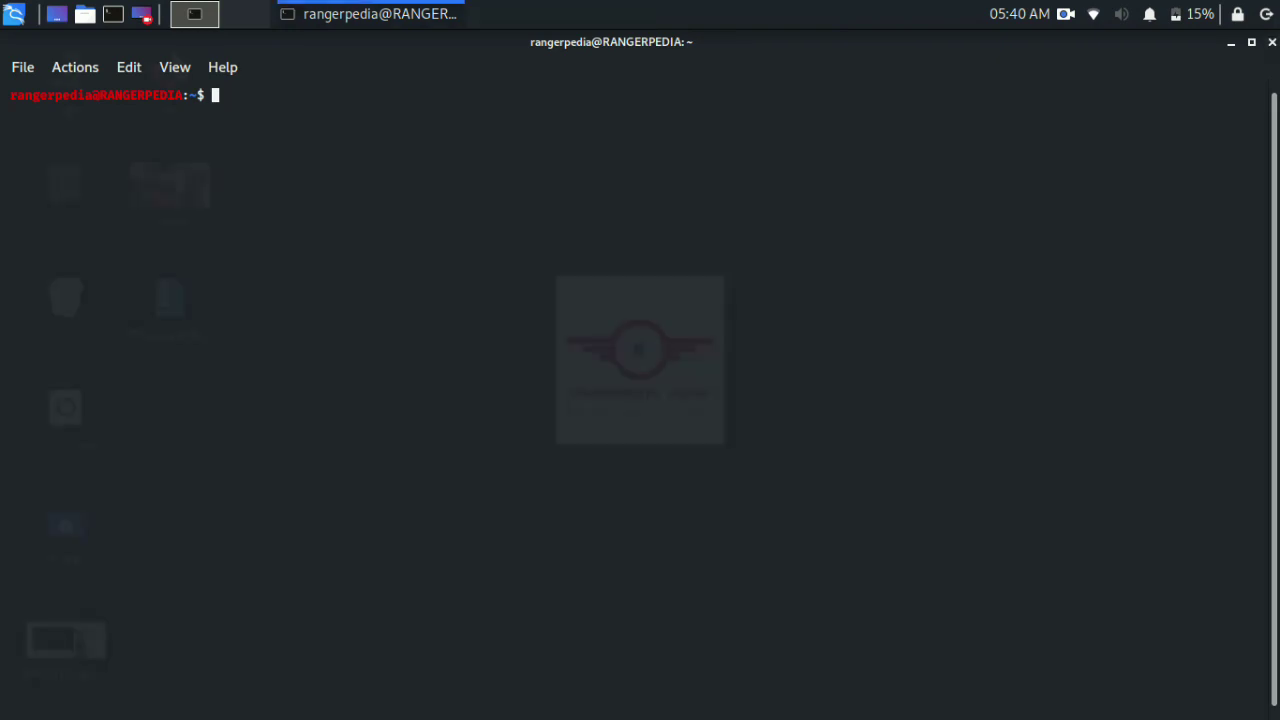
key(ctrl+plus)
key(ctrl+plus)
key(ctrl+plus)
key(ctrl+plus)
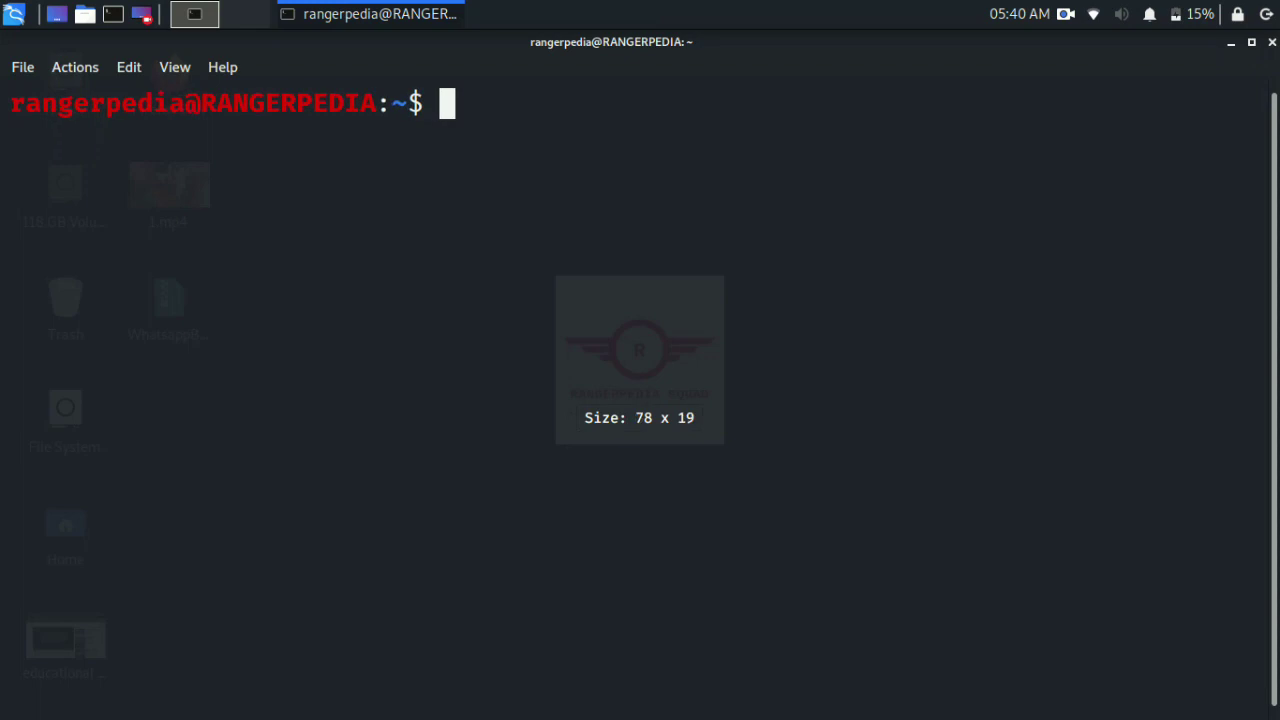
Step: List the home folder and highlight the new anaconda3 directory
text(ls)
key(Return)
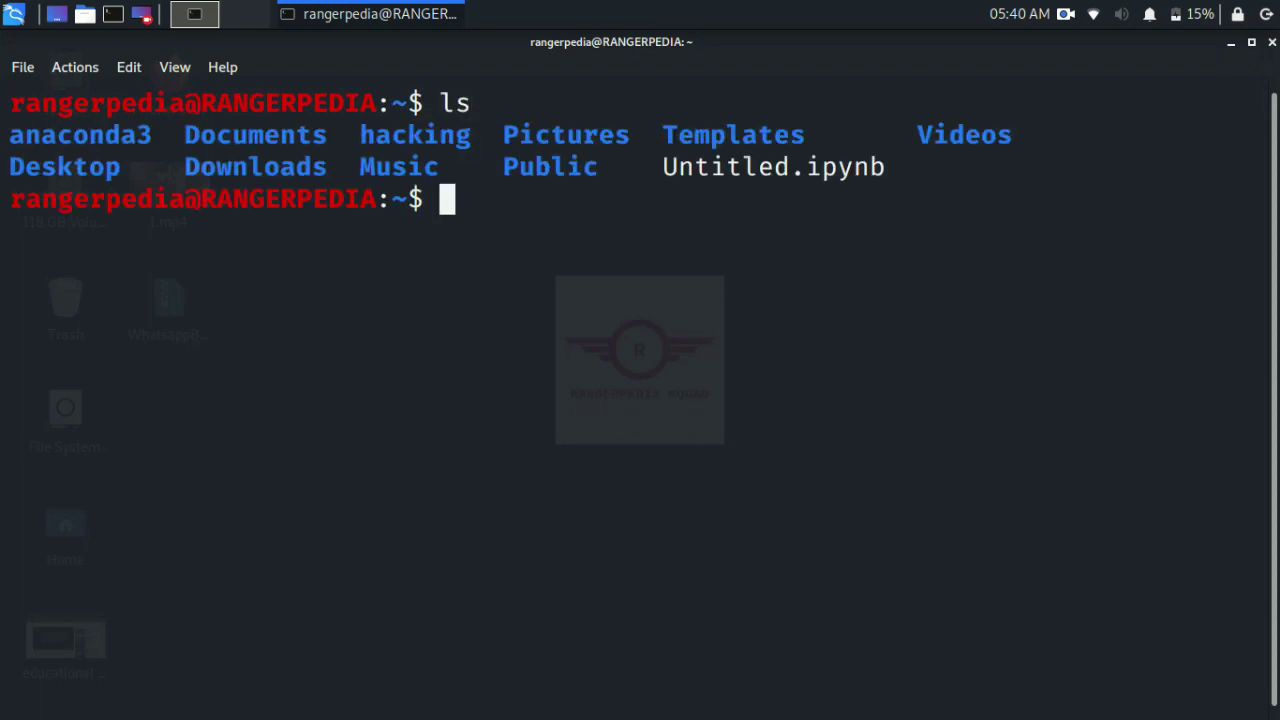
double_click(80, 135)
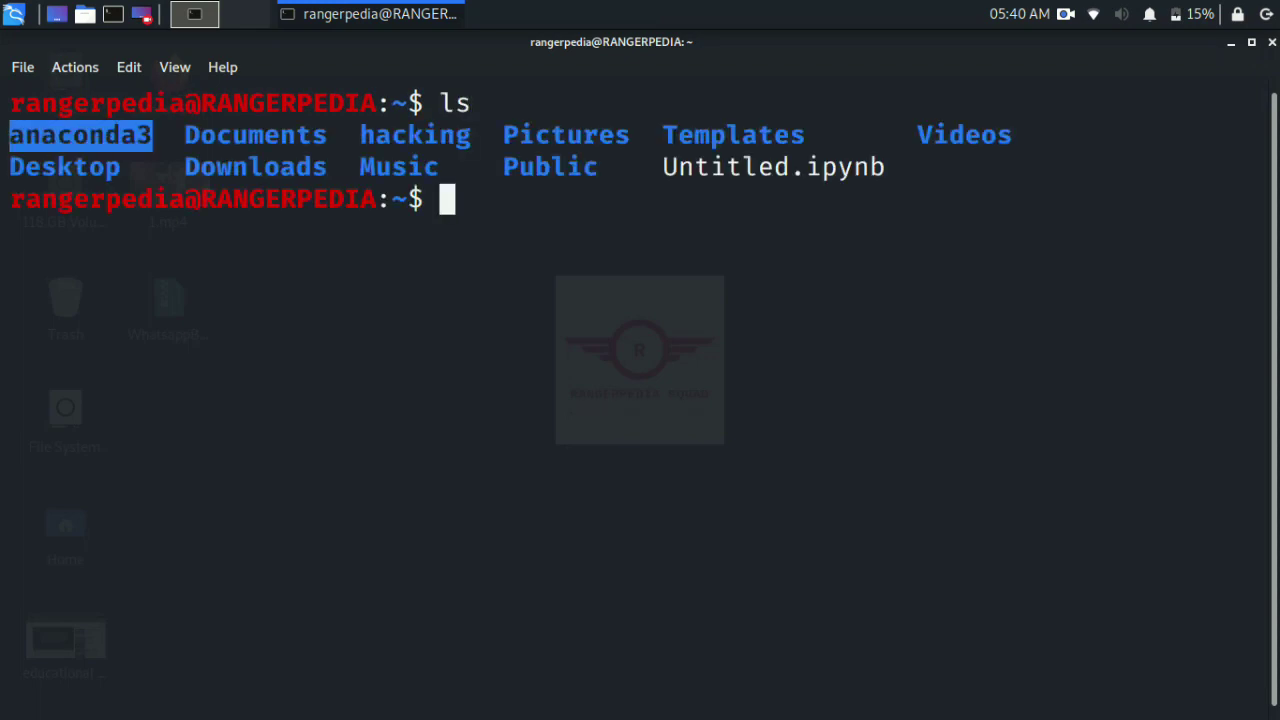
mouse_move(9, 135)
mouse_down()
mouse_move(26, 135)
mouse_move(9, 135)
mouse_up()
Step: Move into the anaconda3 folder and list its contents
click(9, 135)
text(ls)
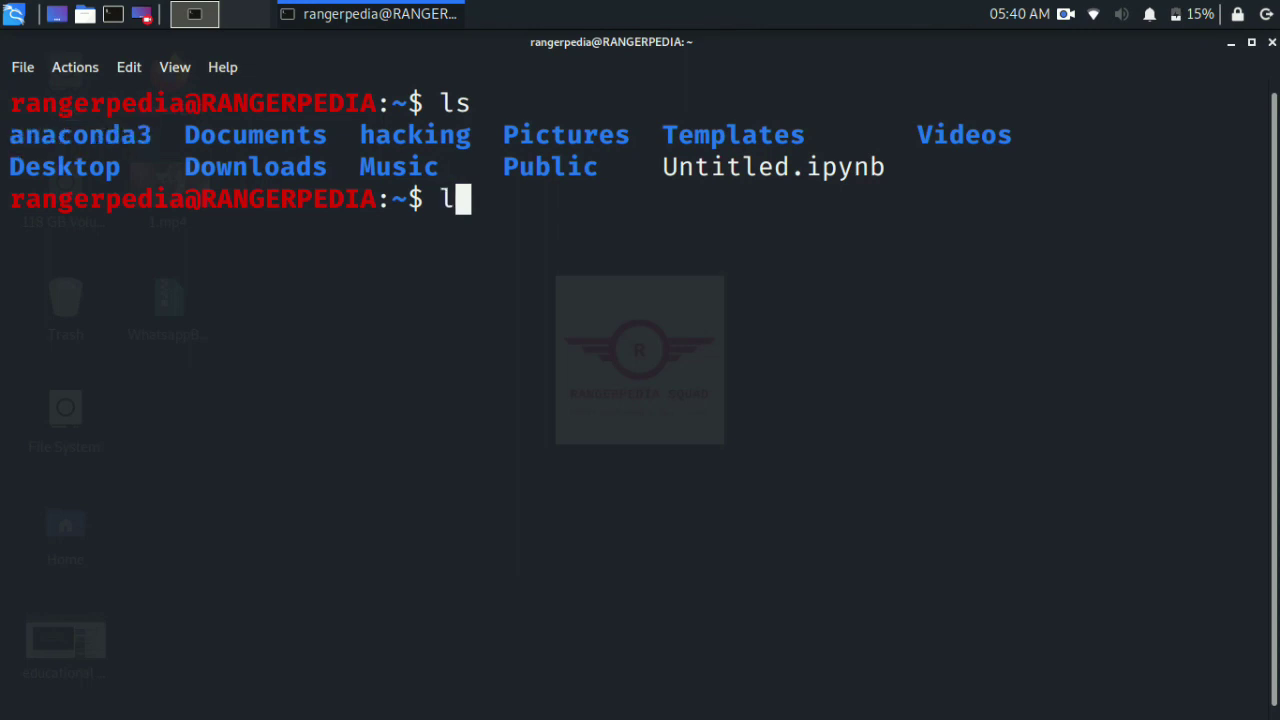
key(Return)
text(cd an)
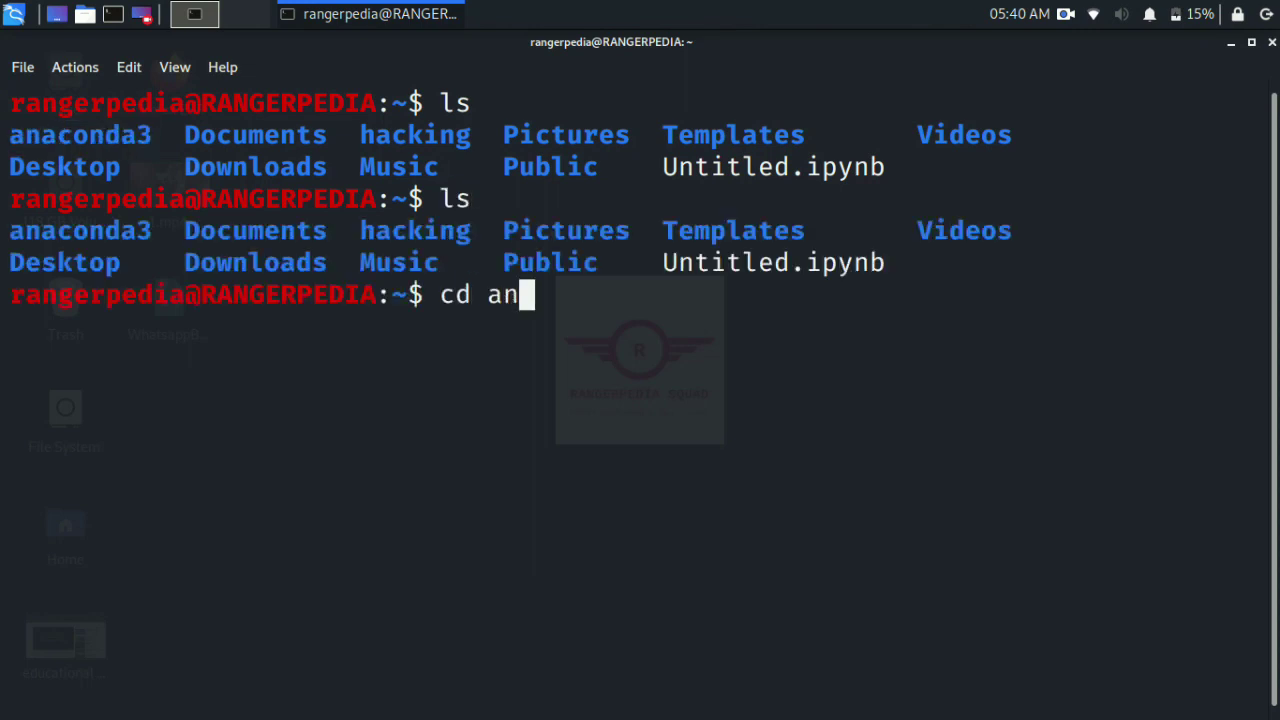
text(aconda3)
key(Return)
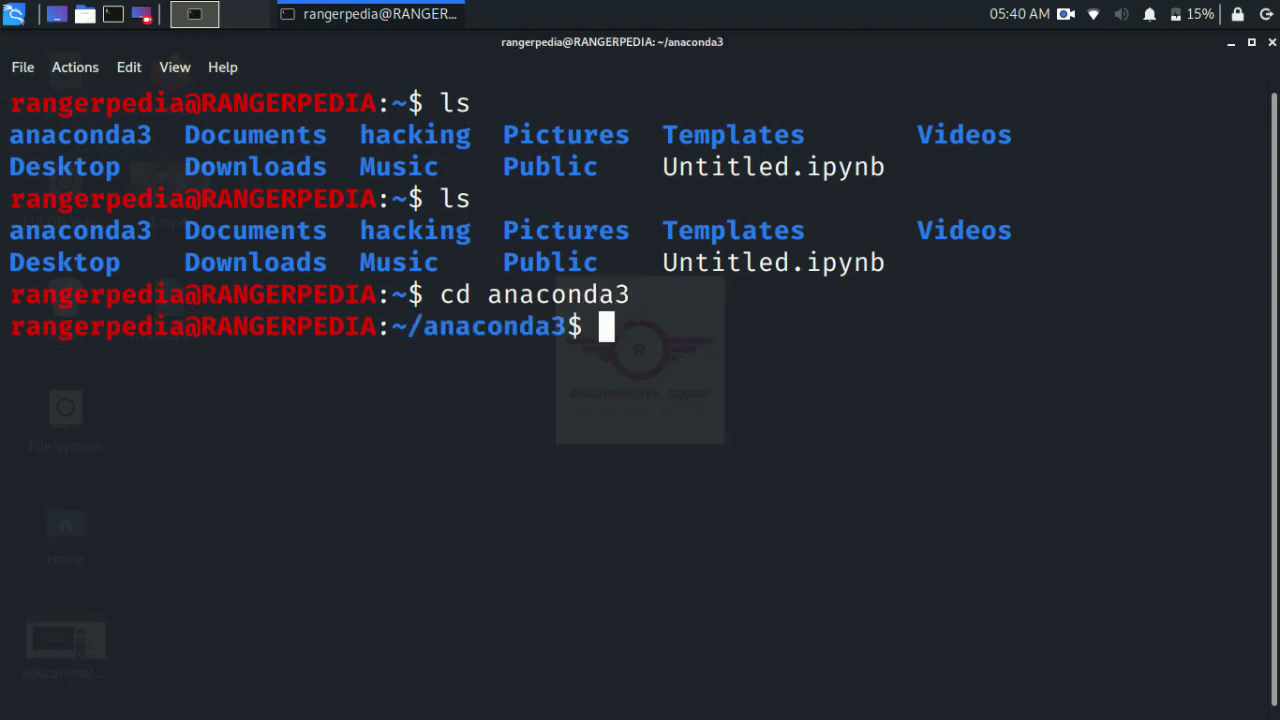
text(ls)
key(Return)
Step: Enter anaconda3/bin, list it, and activate the base environment with source activate root
text(cd bin)
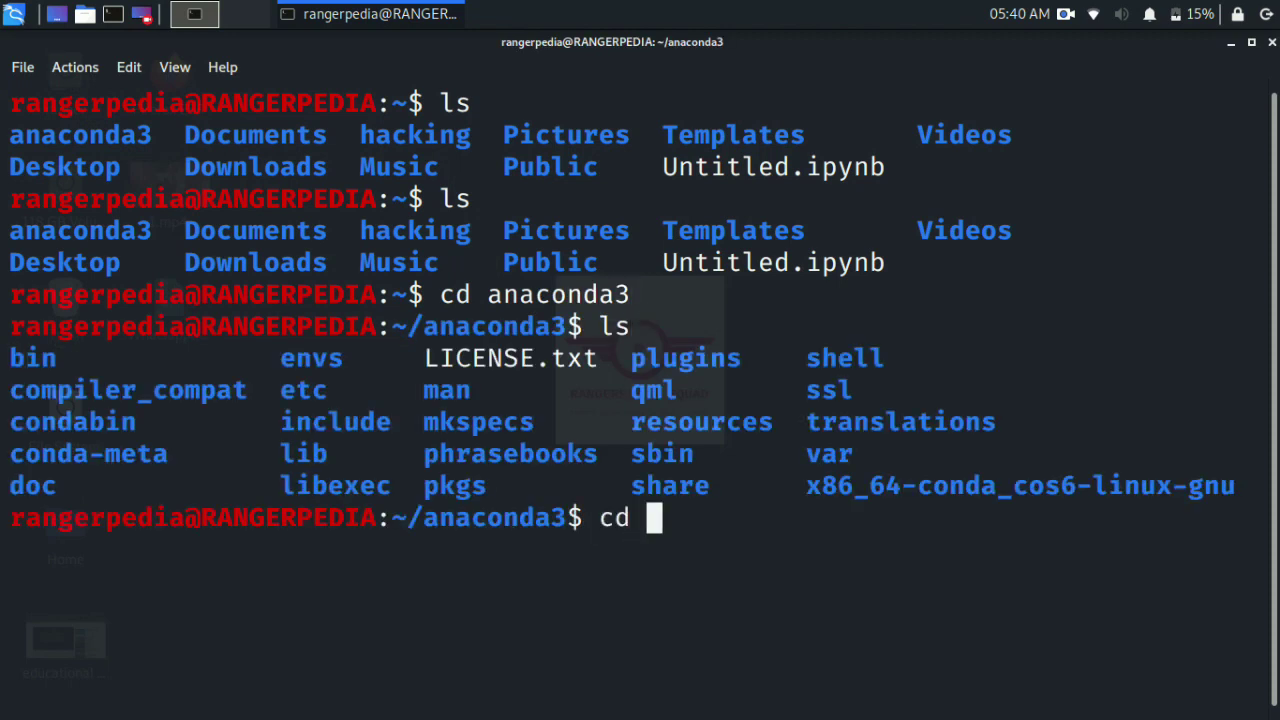
key(Return)
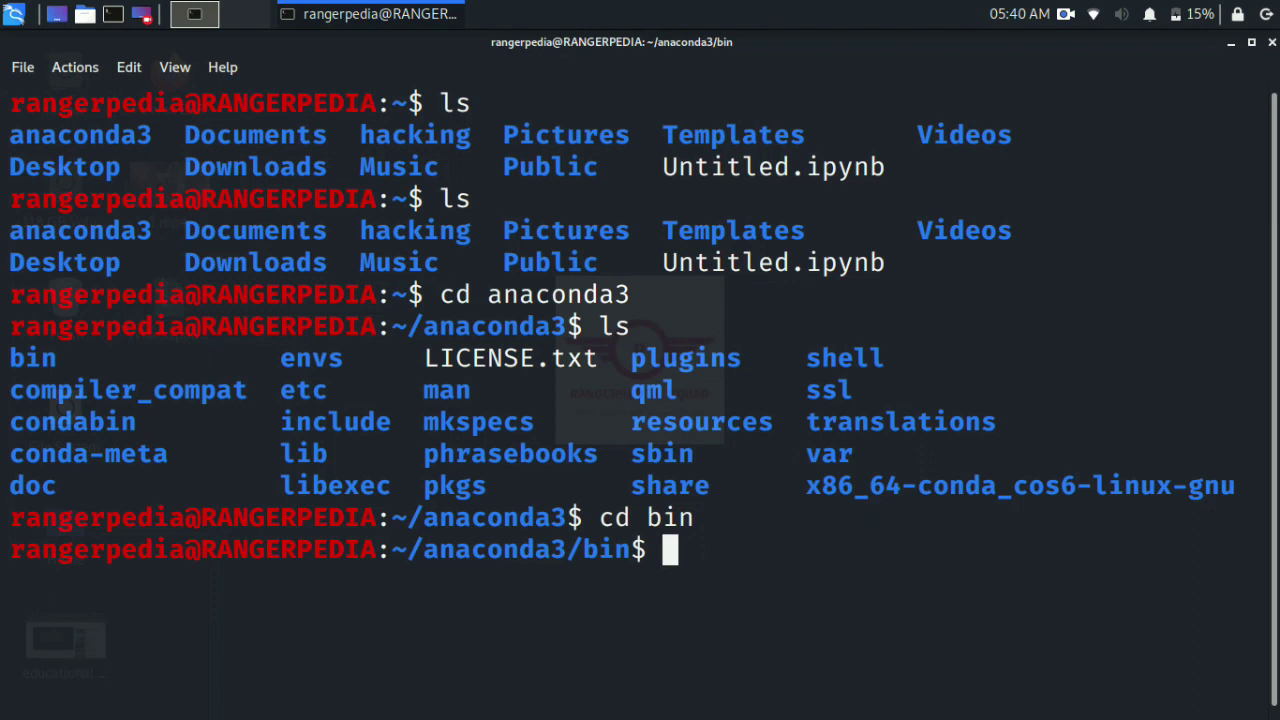
text(ls)
key(Return)
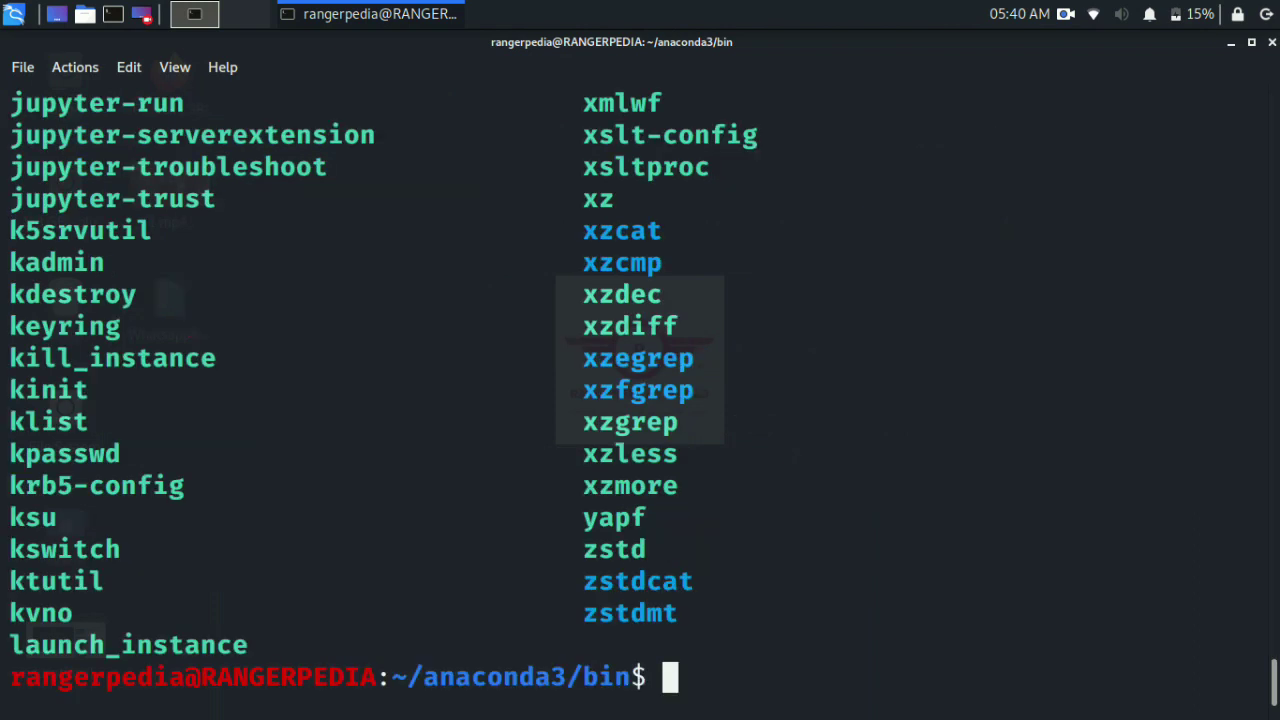
text(sourc)
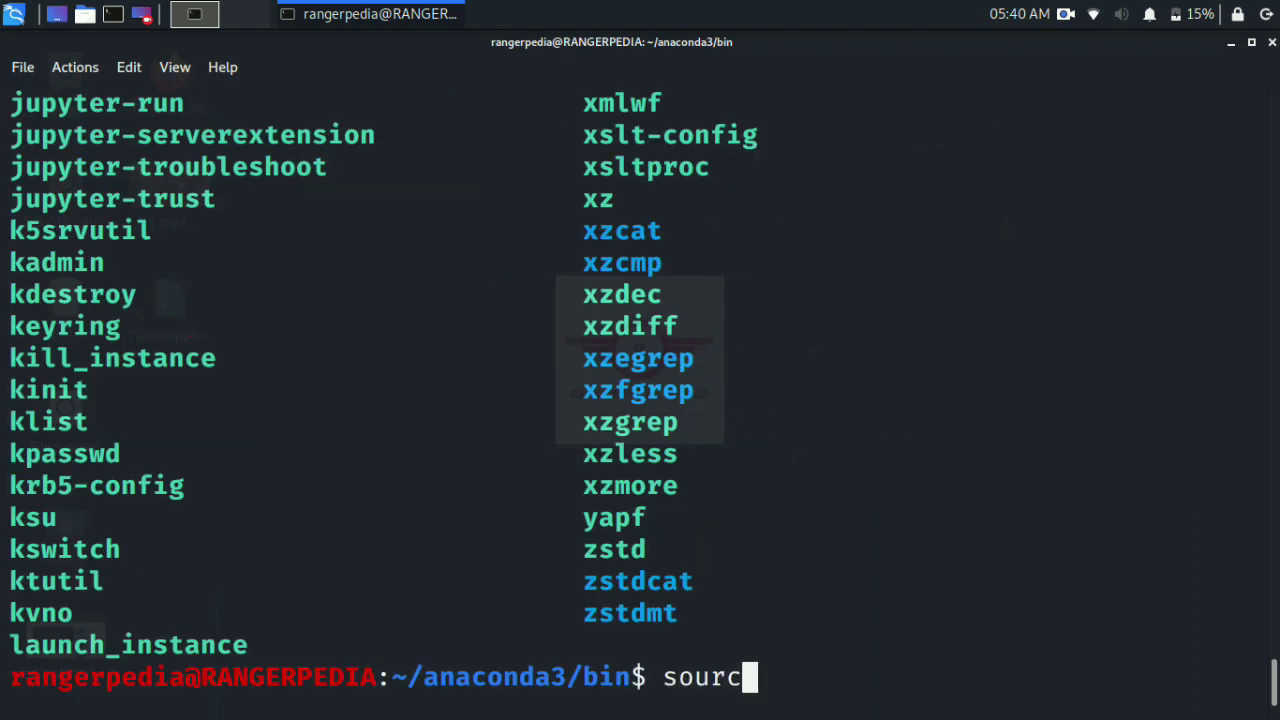
text(e a)
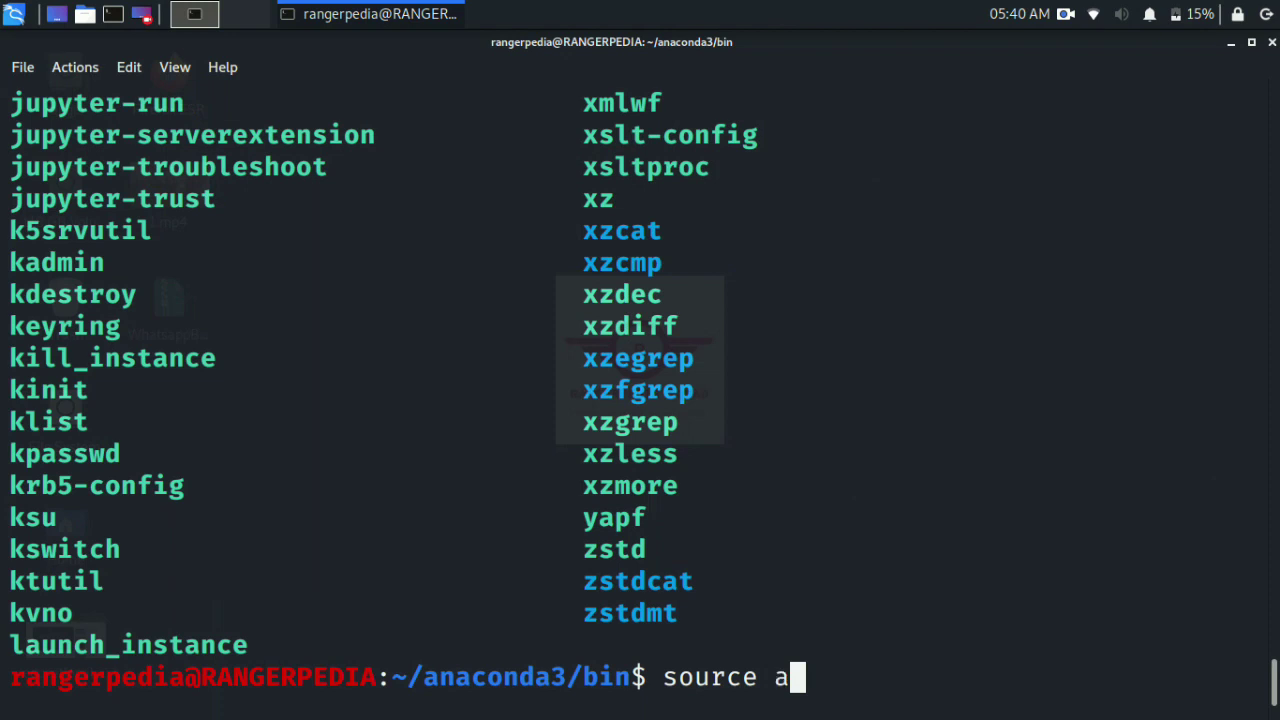
text(ctivate root)
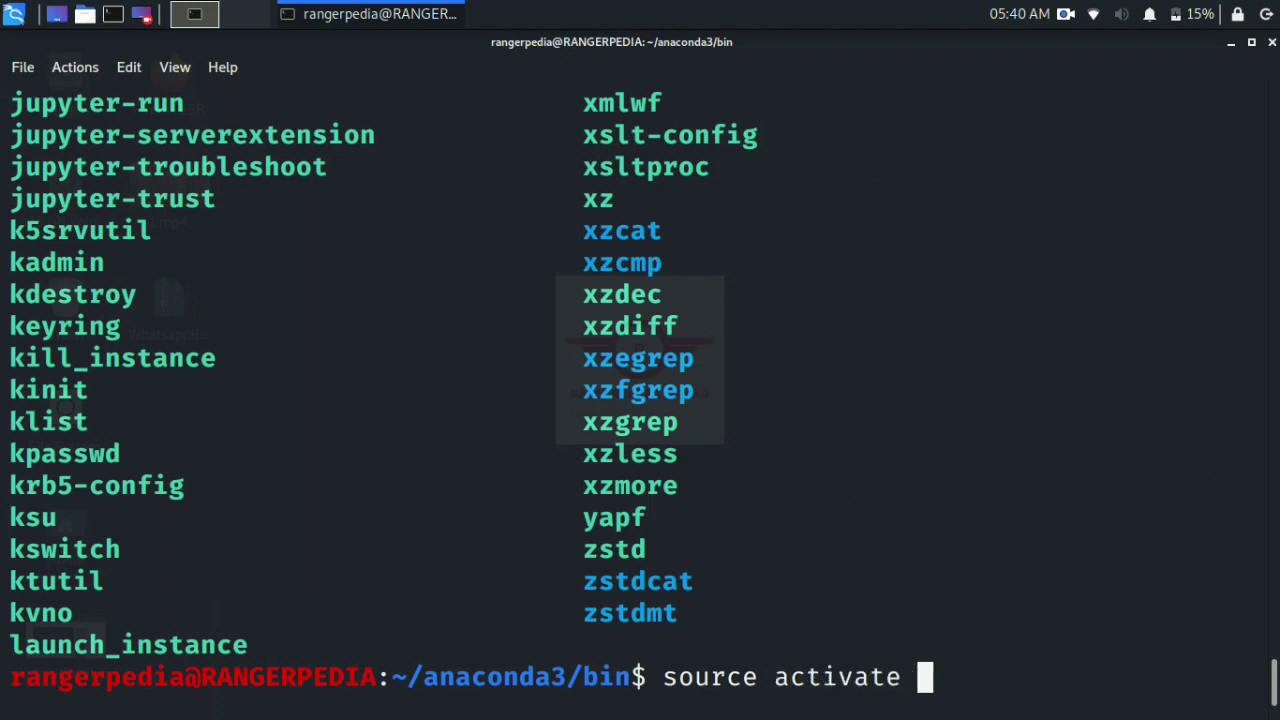
key(Return)
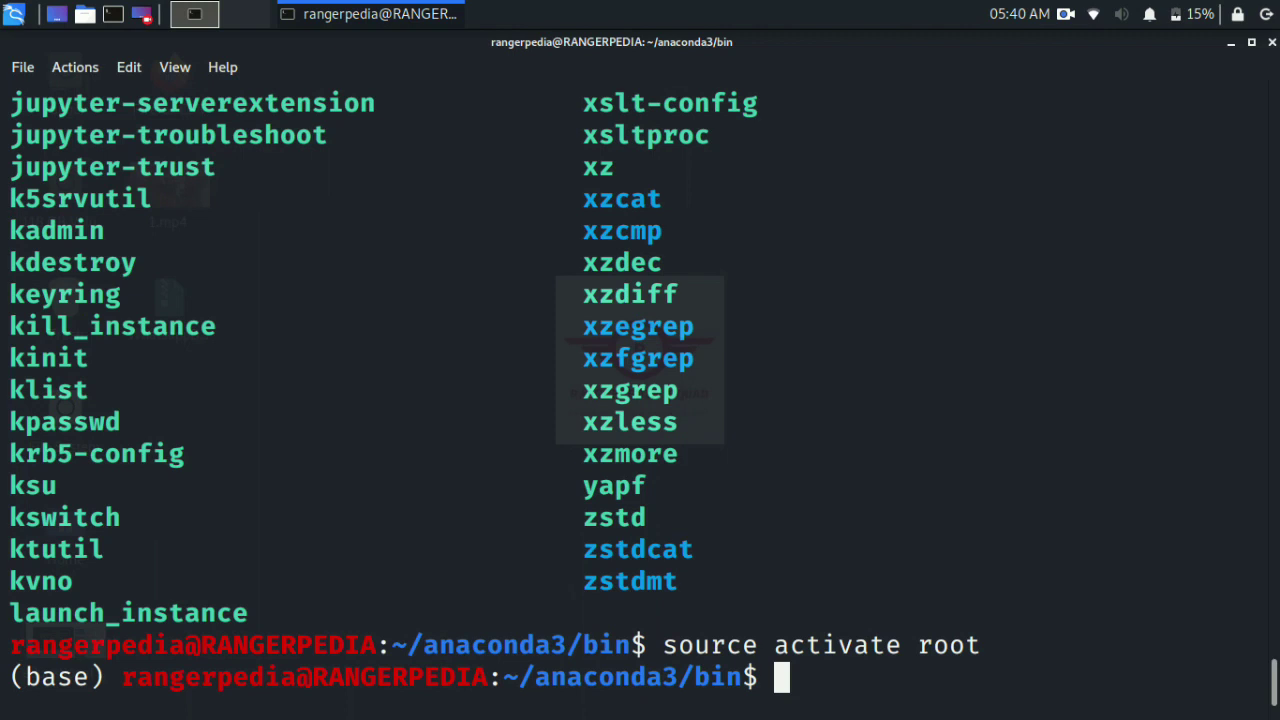
mouse_move(104, 677)
mouse_down()
mouse_move(10, 677)
mouse_move(97, 677)
mouse_up()
Step: Run conda update anaconda and let every package transaction finish
text(conda u)
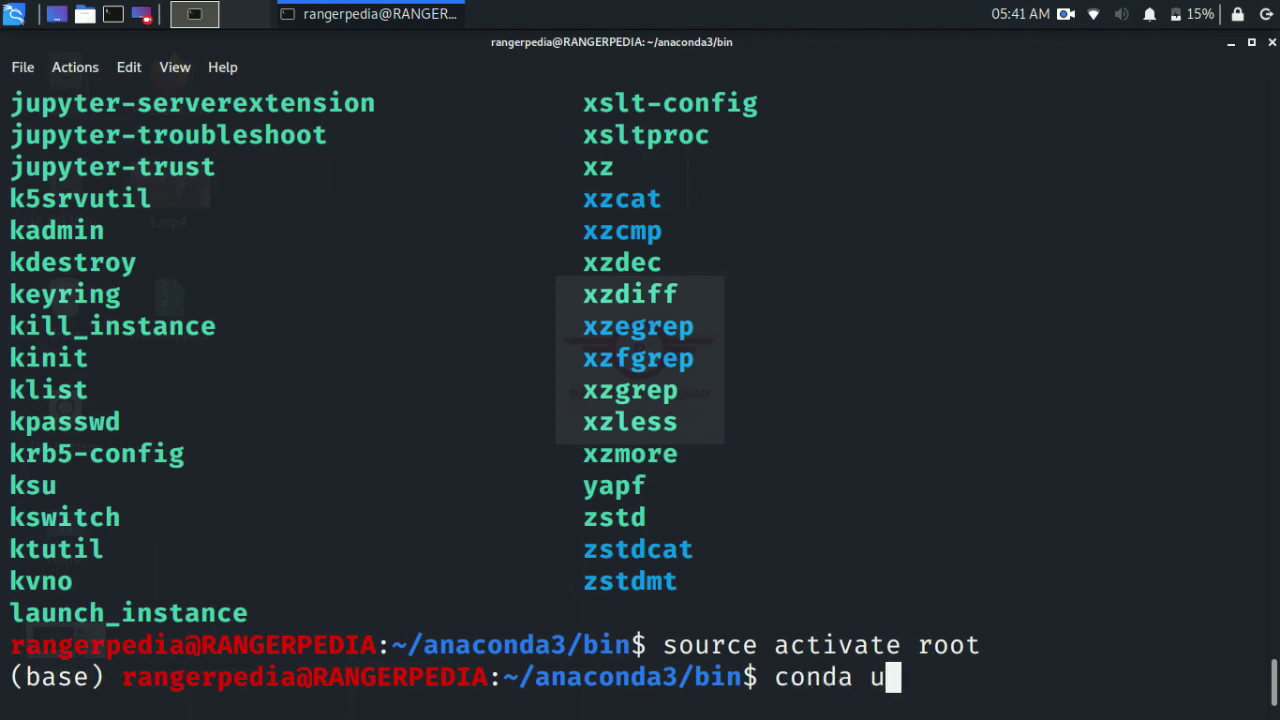
text(pdate a)
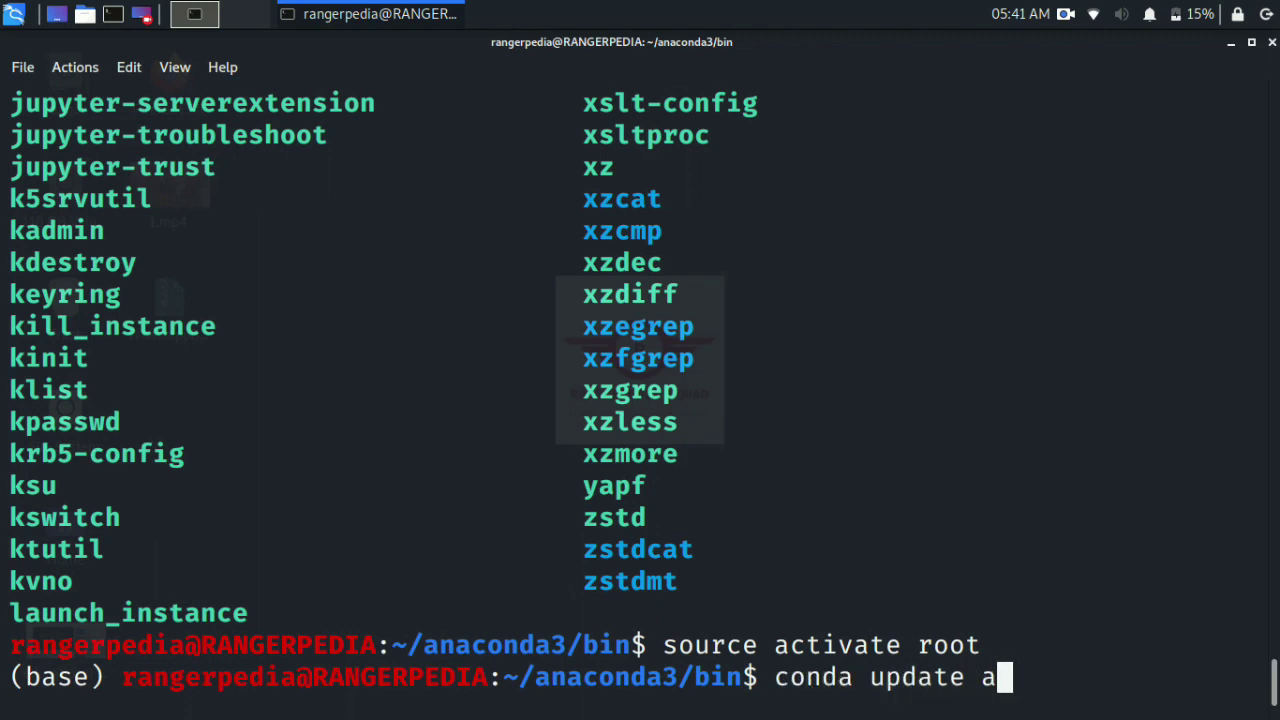
text(naconda)
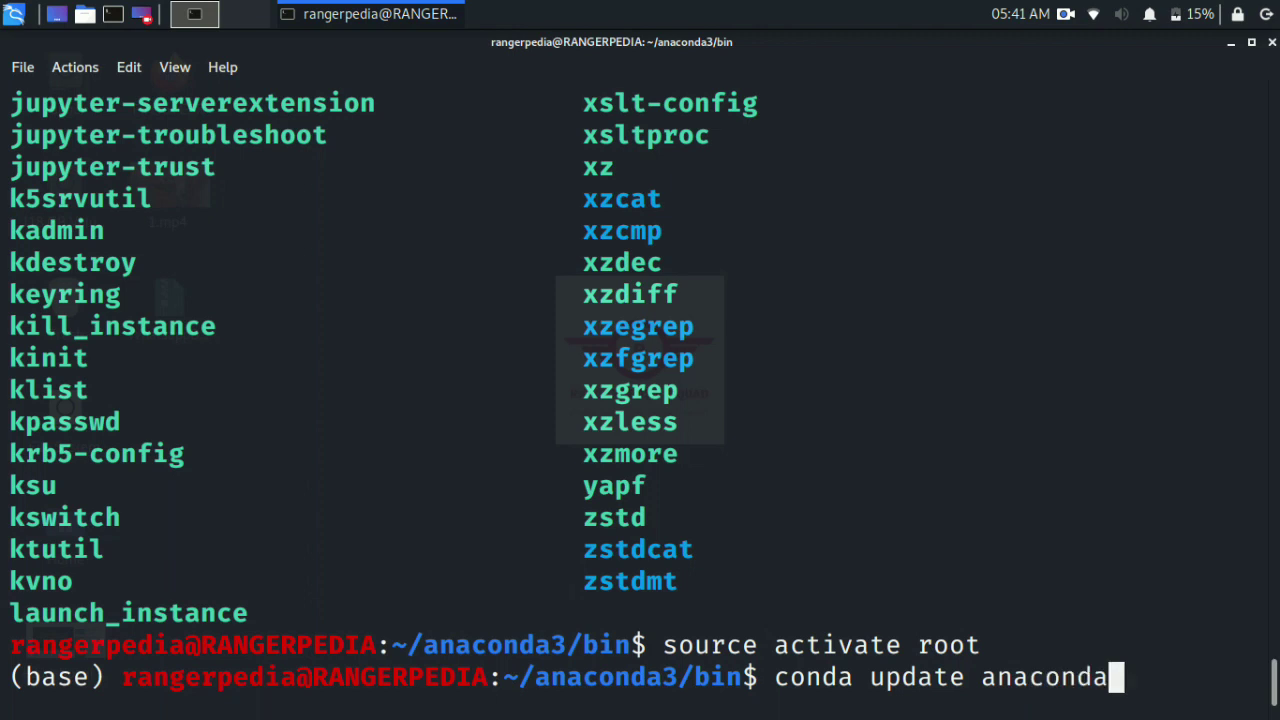
key(Return)
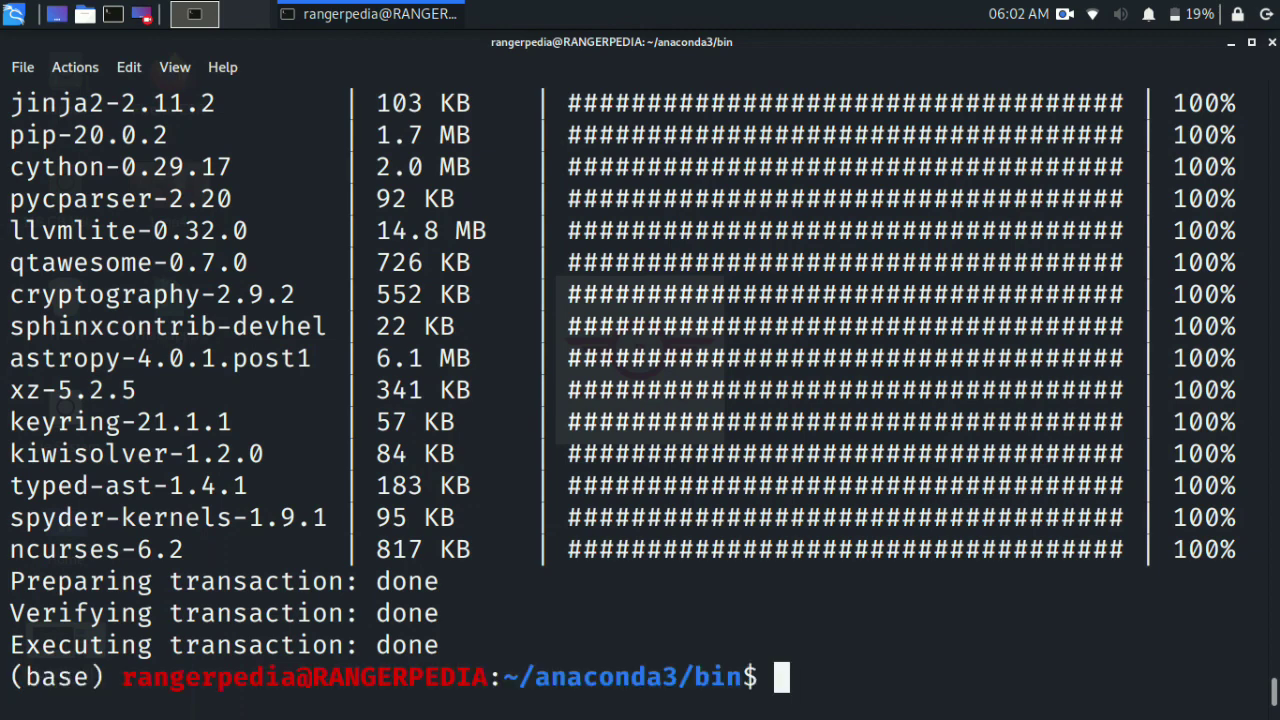
Step: Run conda update anaconda-navigator and confirm with y to install build 1.9.12-py37_1
text(conda update )
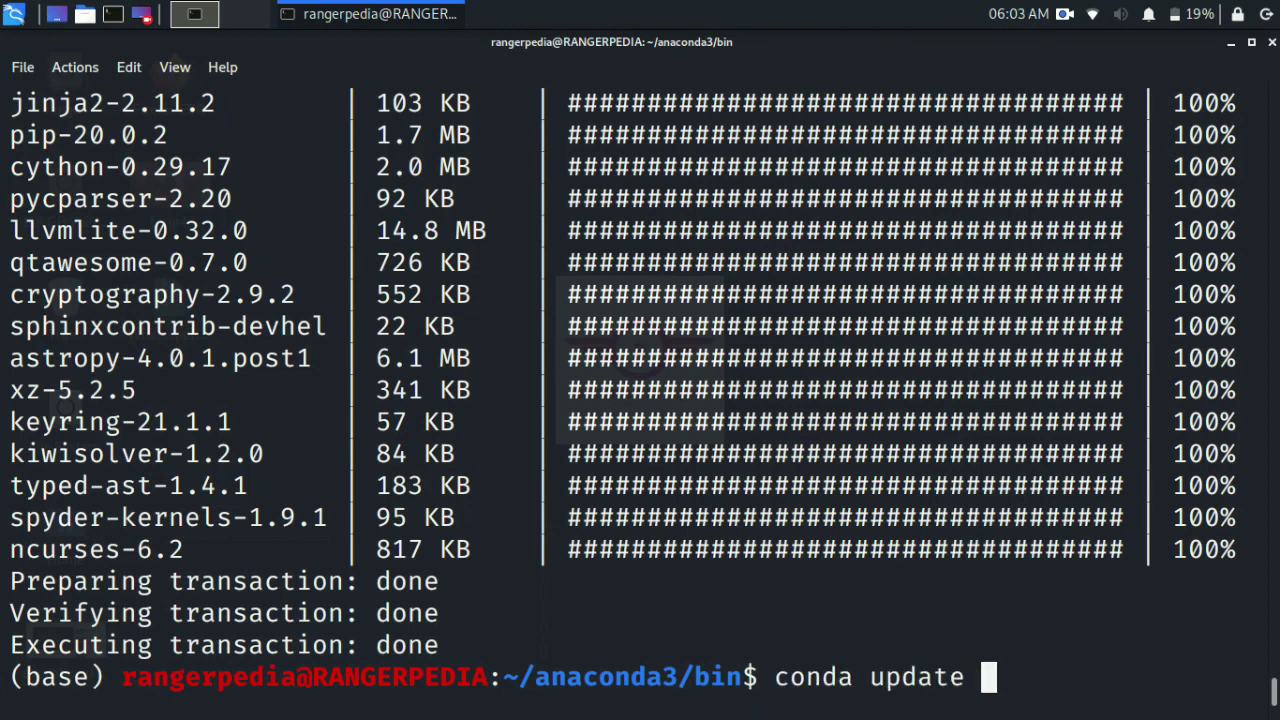
text(anaconda-nabig)
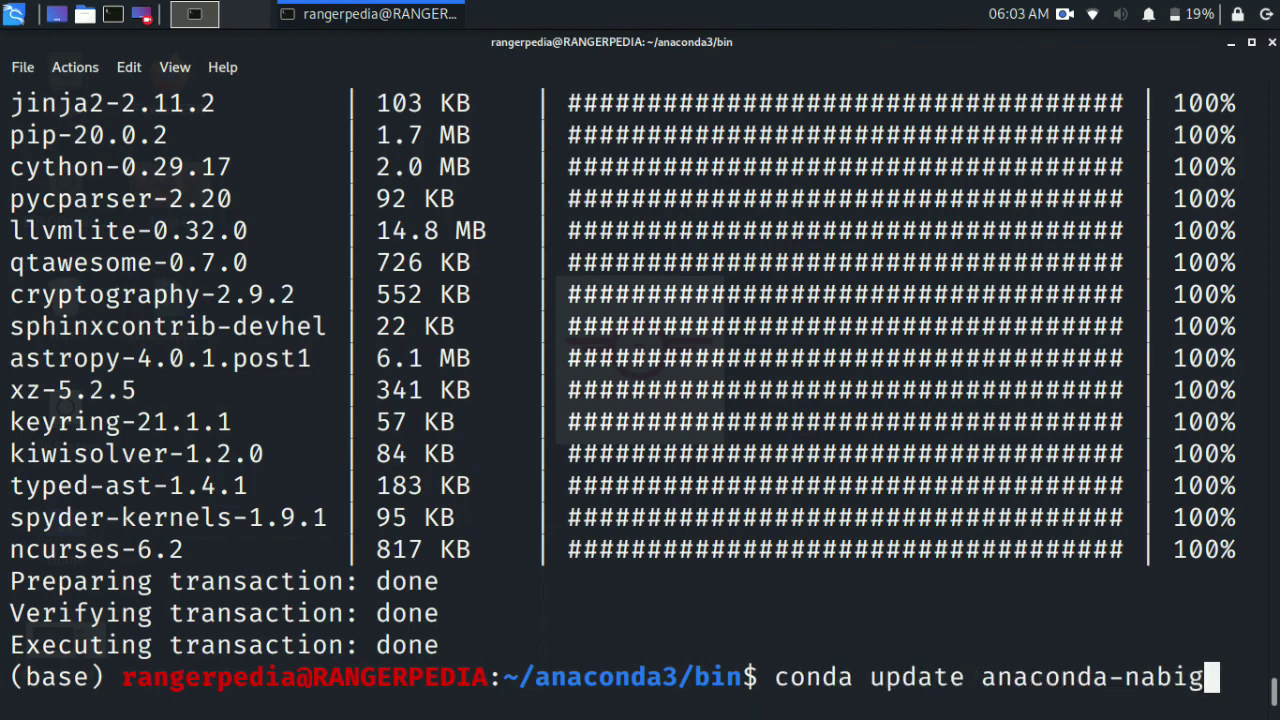
key(BackSpace)
key(BackSpace)
key(BackSpace)
text(vigator)
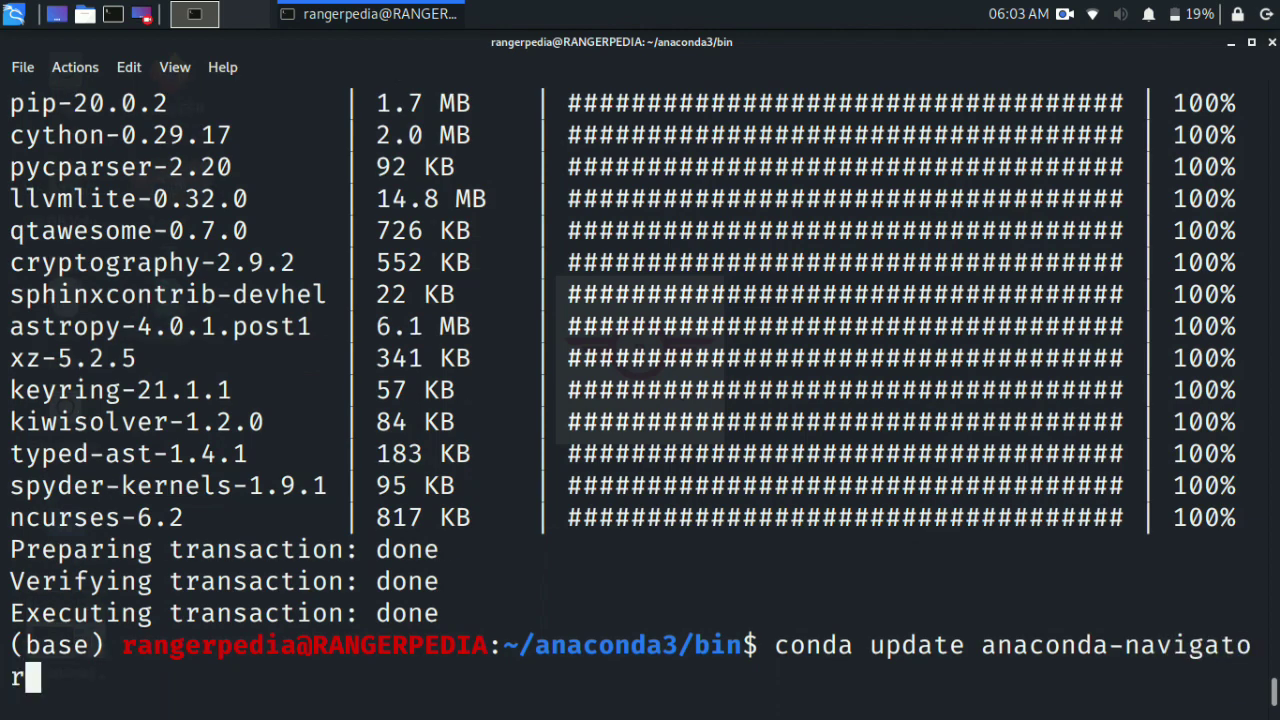
key(ctrl+minus)
drag(1120, 613, 868, 613)
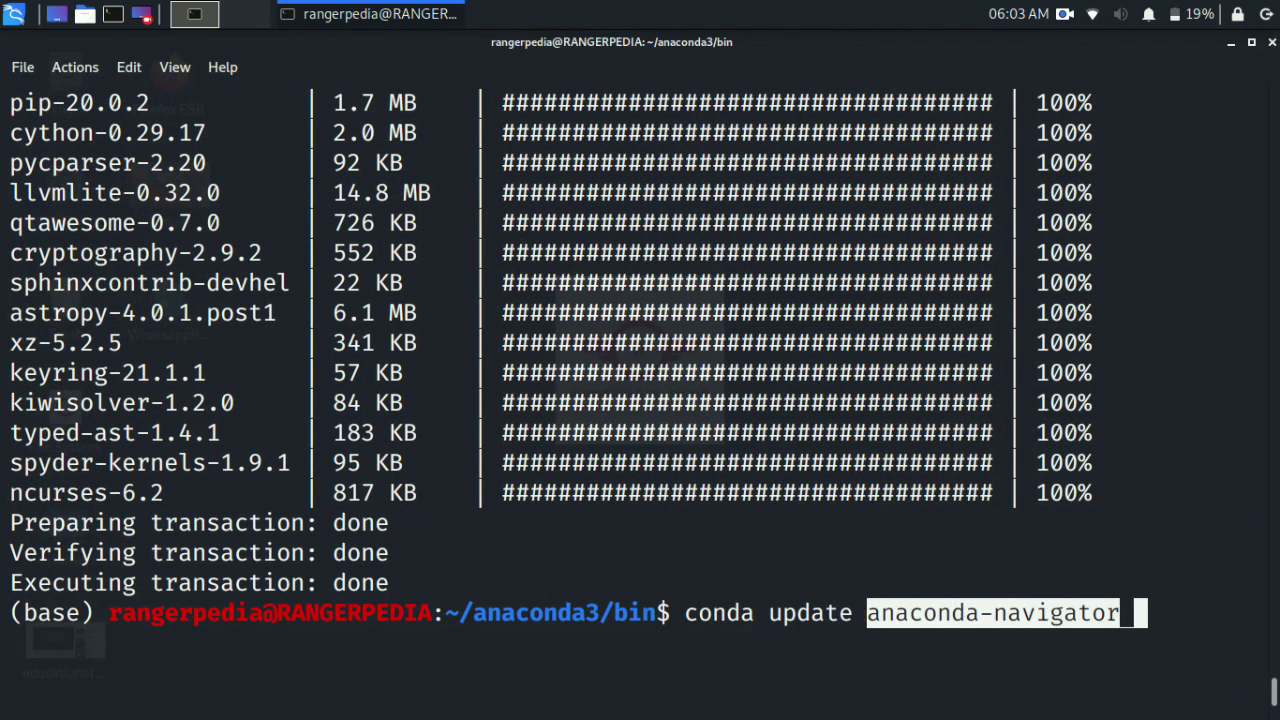
click(1125, 613)
key(Return)
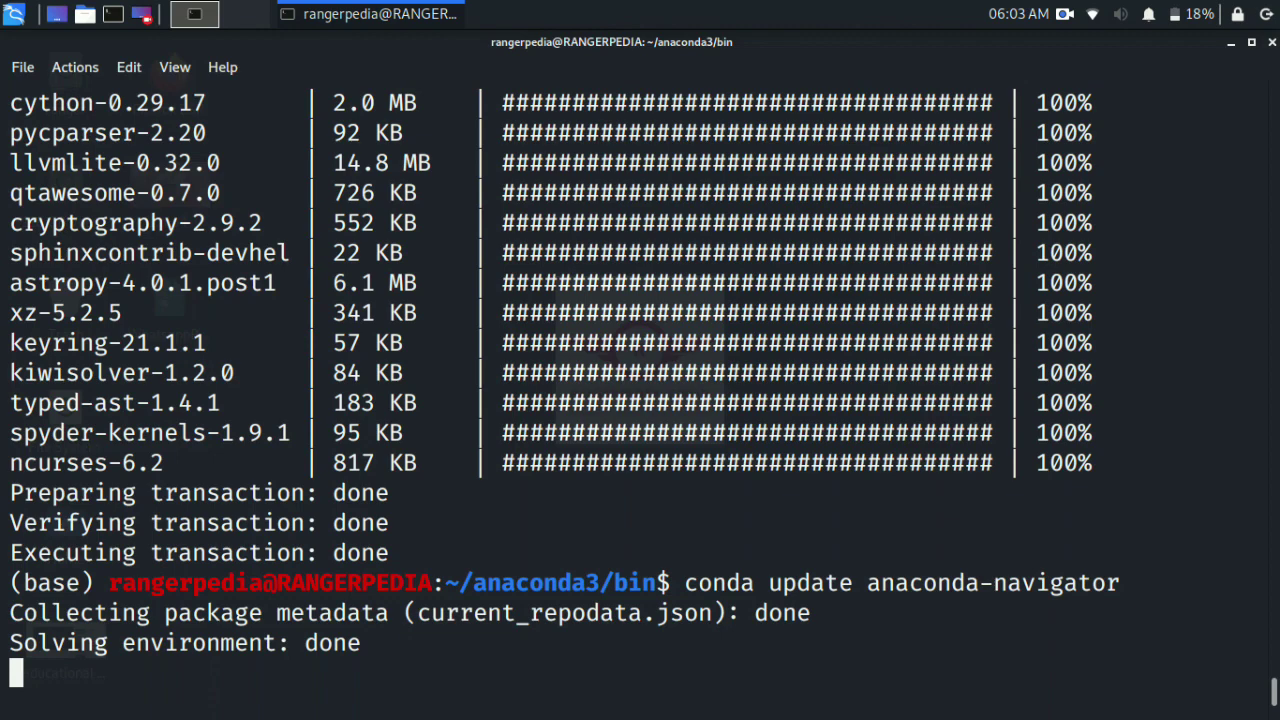
text(y)
key(Return)
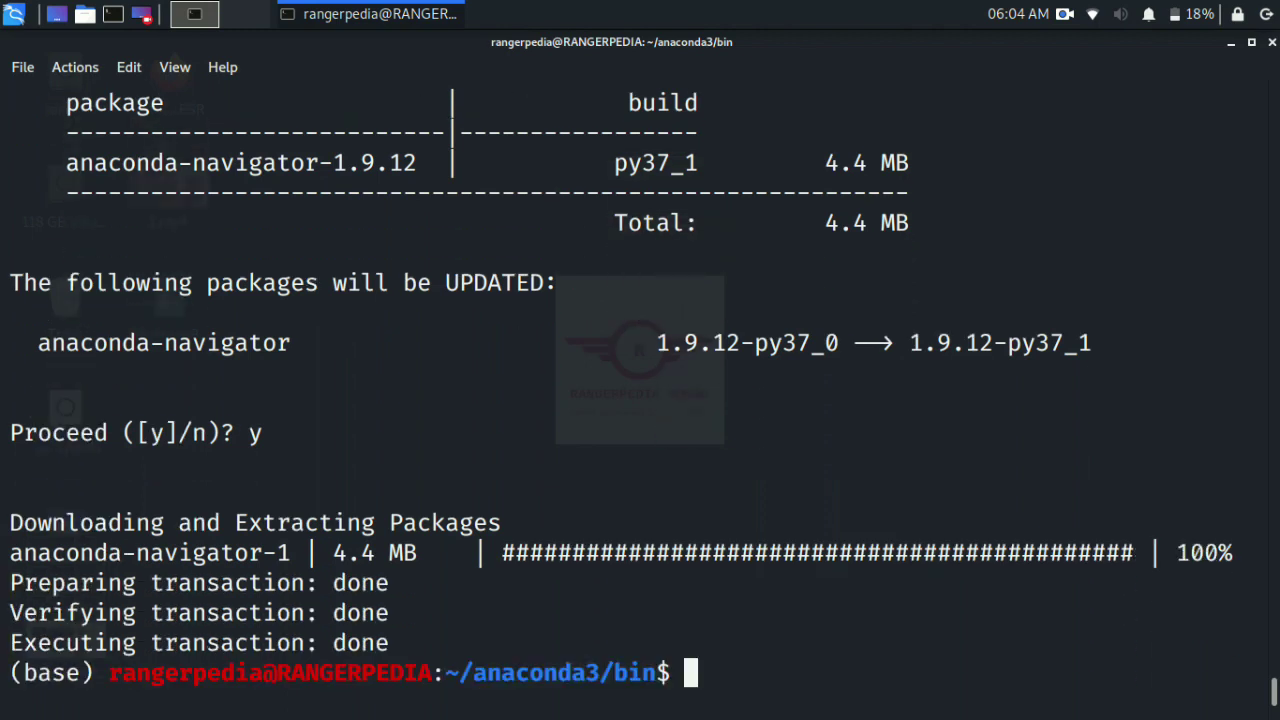
Step: Reopen a fresh terminal with larger text and try activating root via the /anaconda3/bin path
text(anaconda)
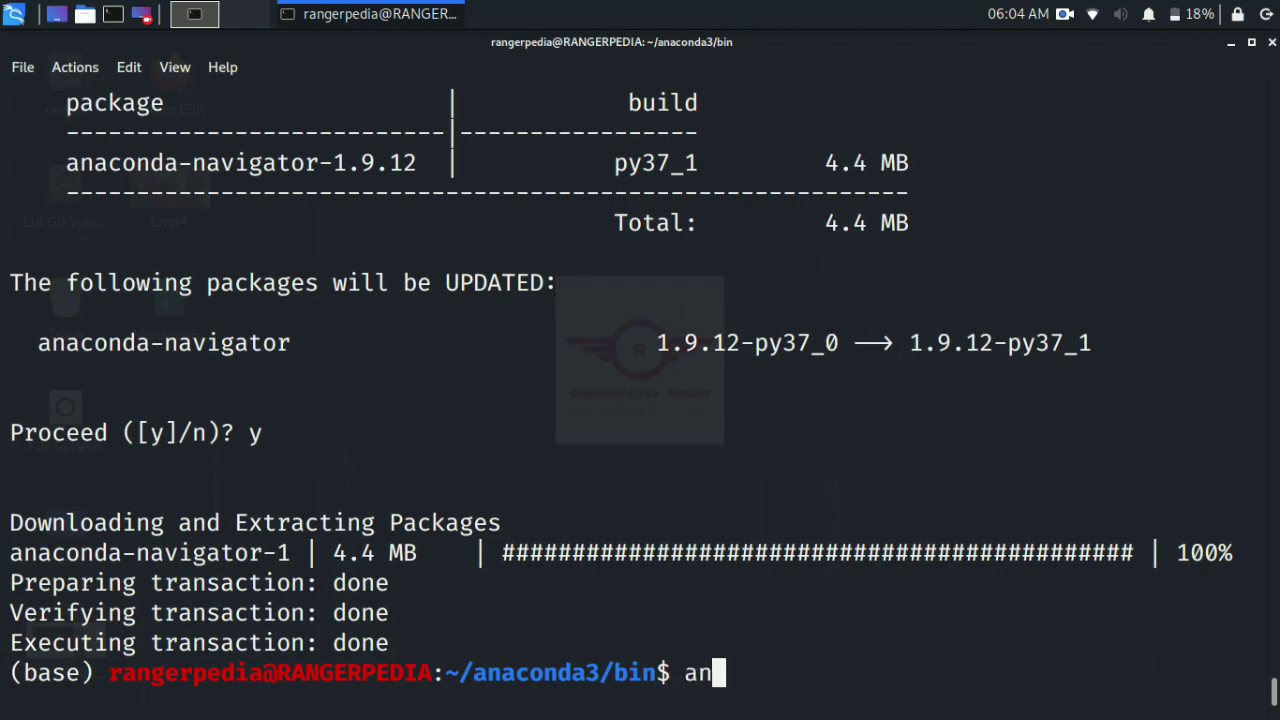
key(BackSpace)
key(BackSpace)
key(BackSpace)
key(BackSpace)
key(BackSpace)
key(BackSpace)
key(BackSpace)
key(BackSpace)
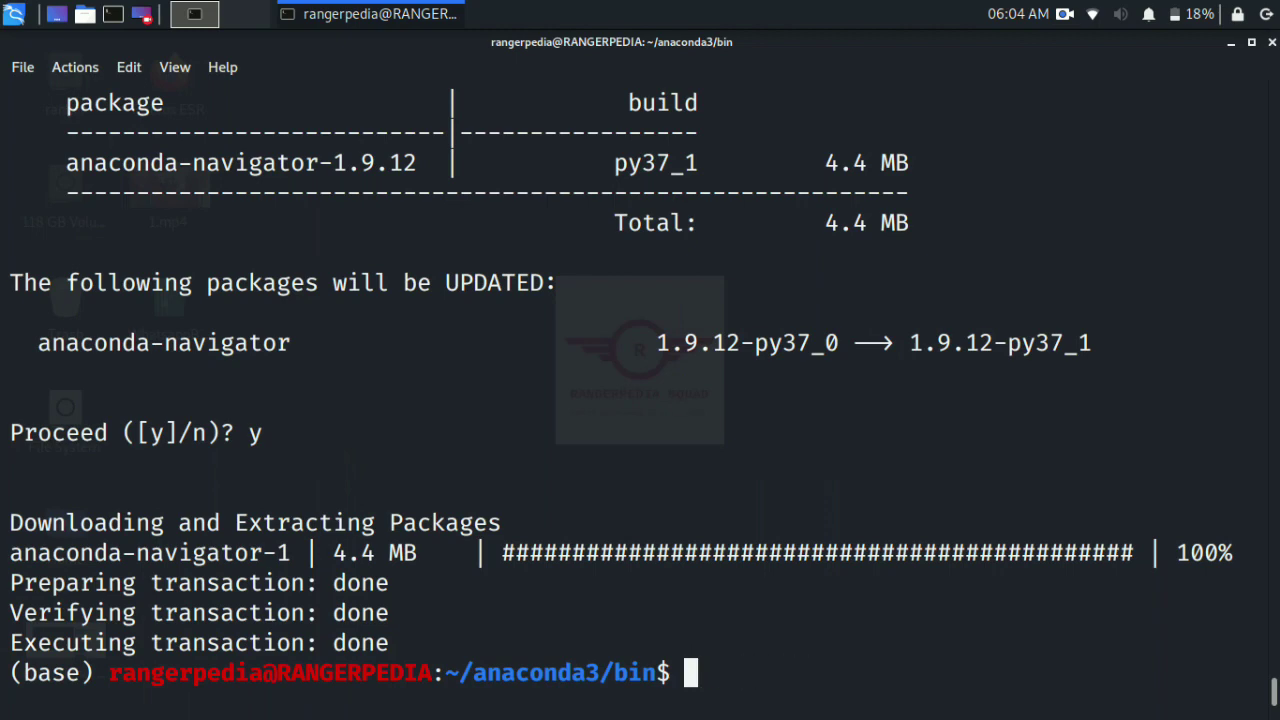
key(ctrl+d)
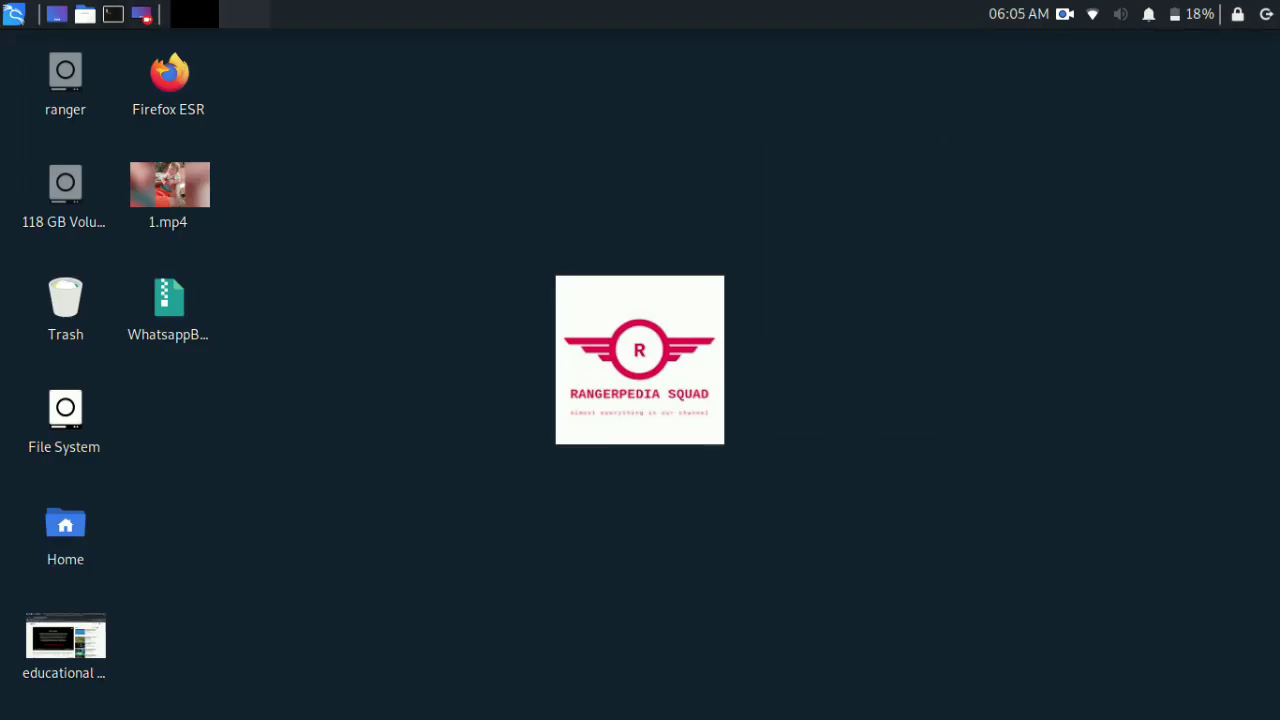
key(ctrl+alt+t)
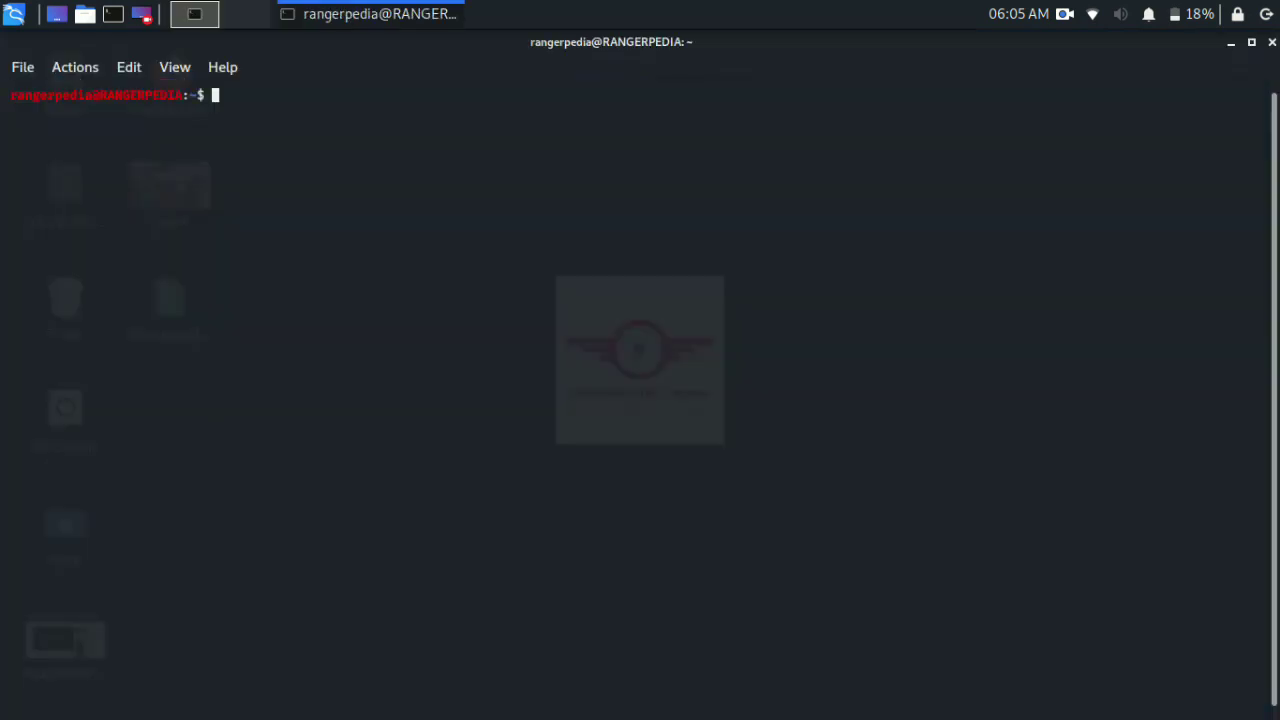
key(ctrl+plus)
key(ctrl+plus)
key(ctrl+plus)
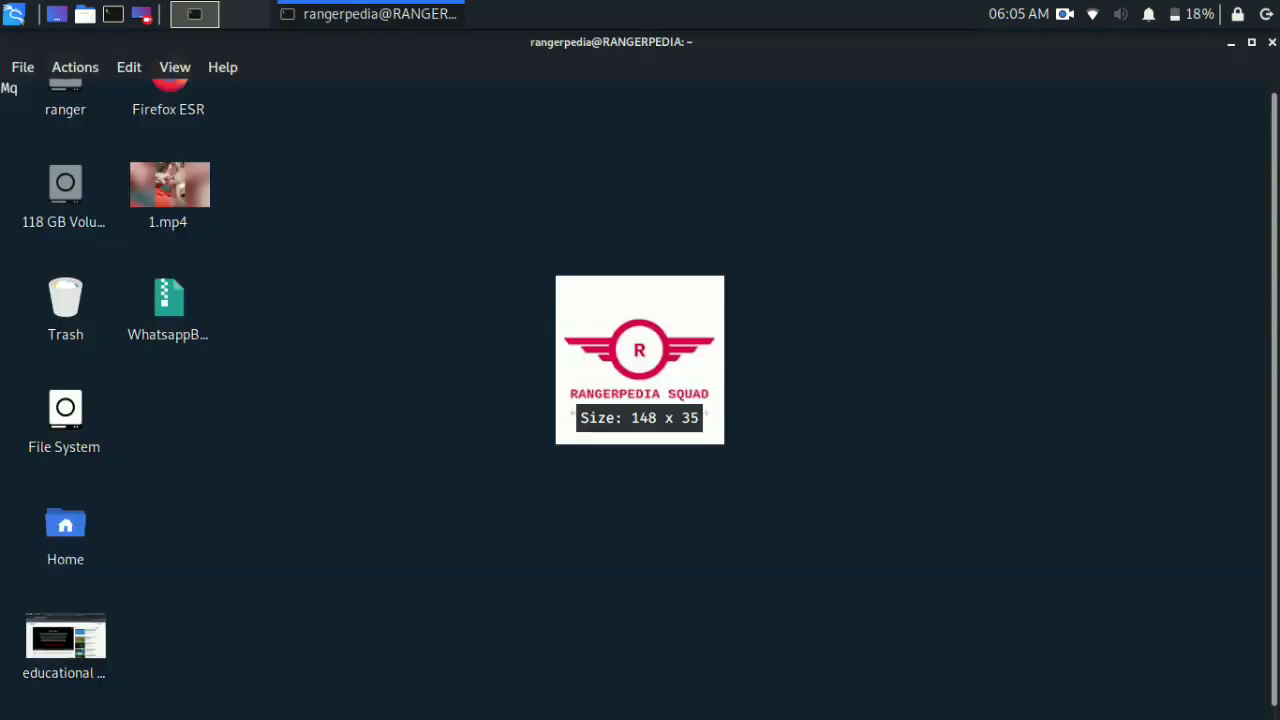
text(source )
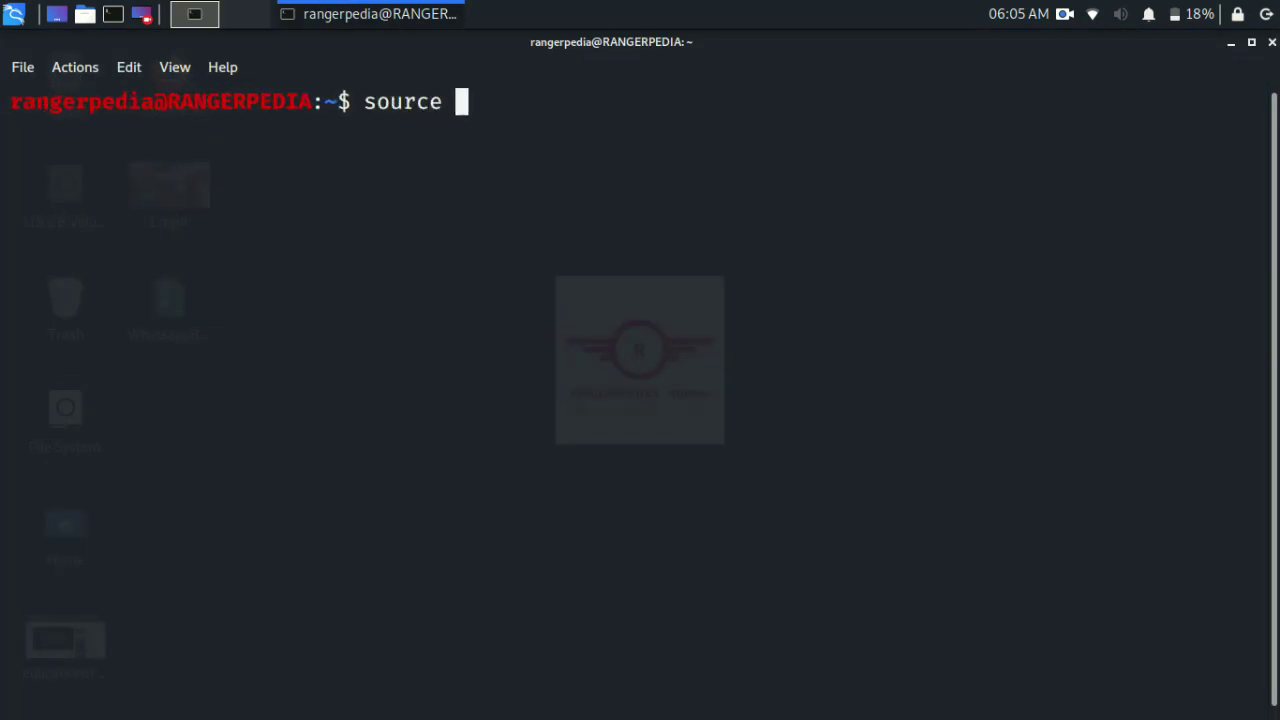
text(/anaconda3/bin/)
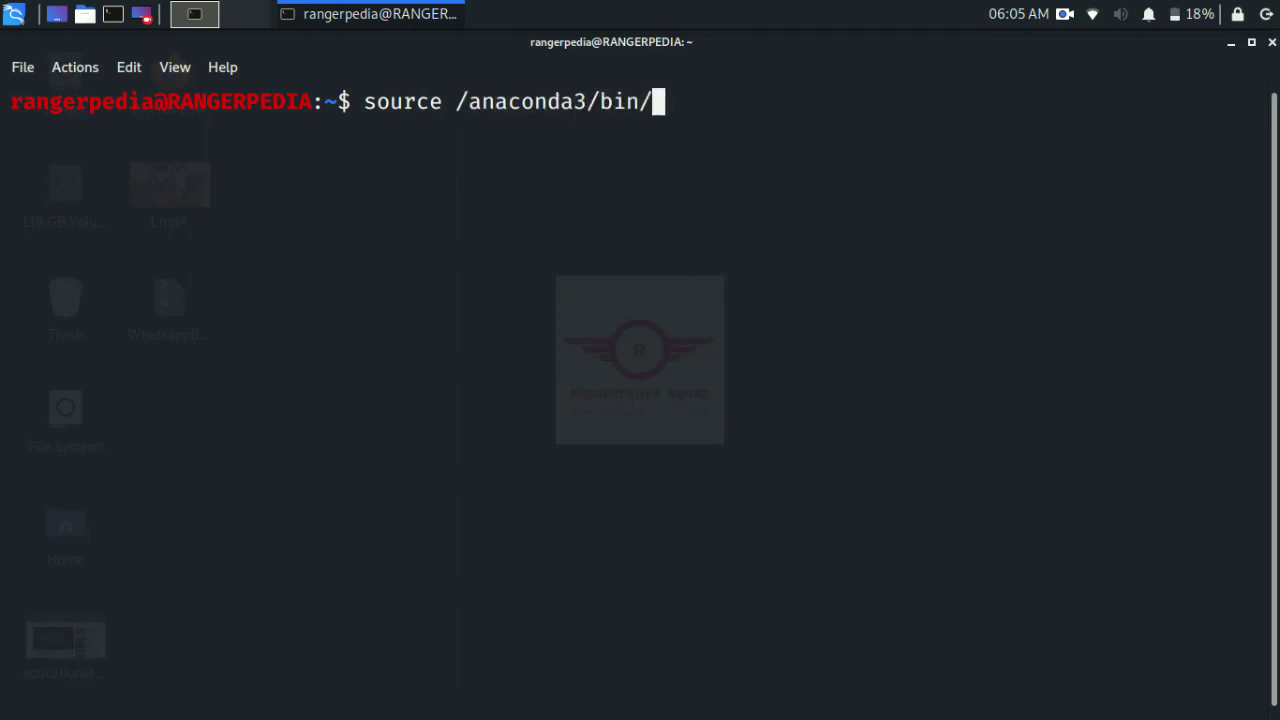
key(BackSpace)
text(activat)
text(ot)
key(Return)
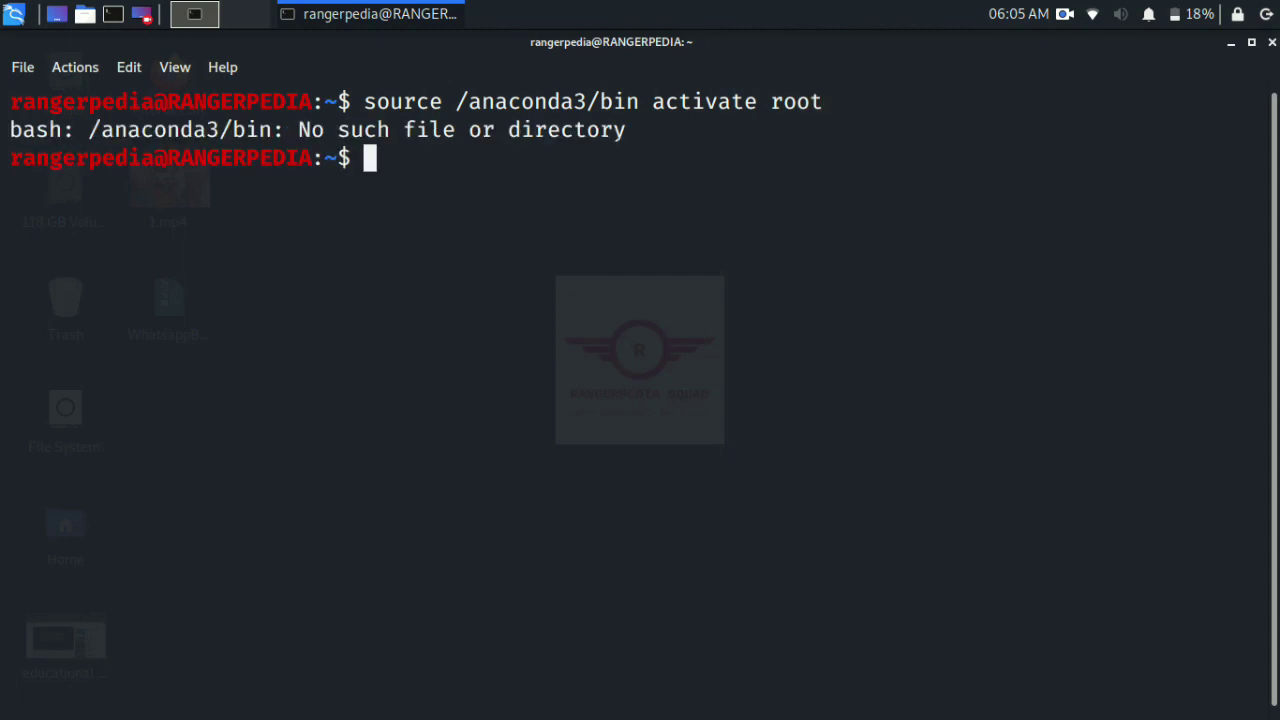
Step: Change into ~/anaconda3/bin and activate the root environment with source activate root
text(ls)
key(Return)
text(c)
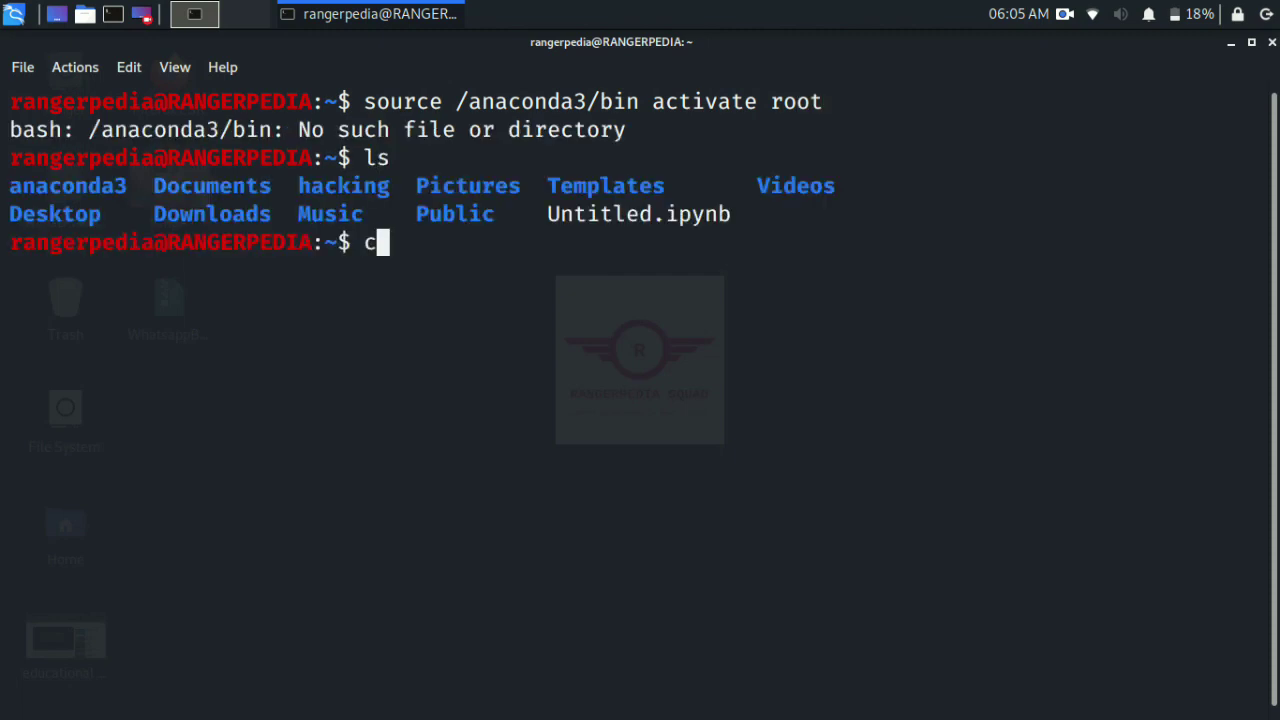
text(d anaconda3)
key(Return)
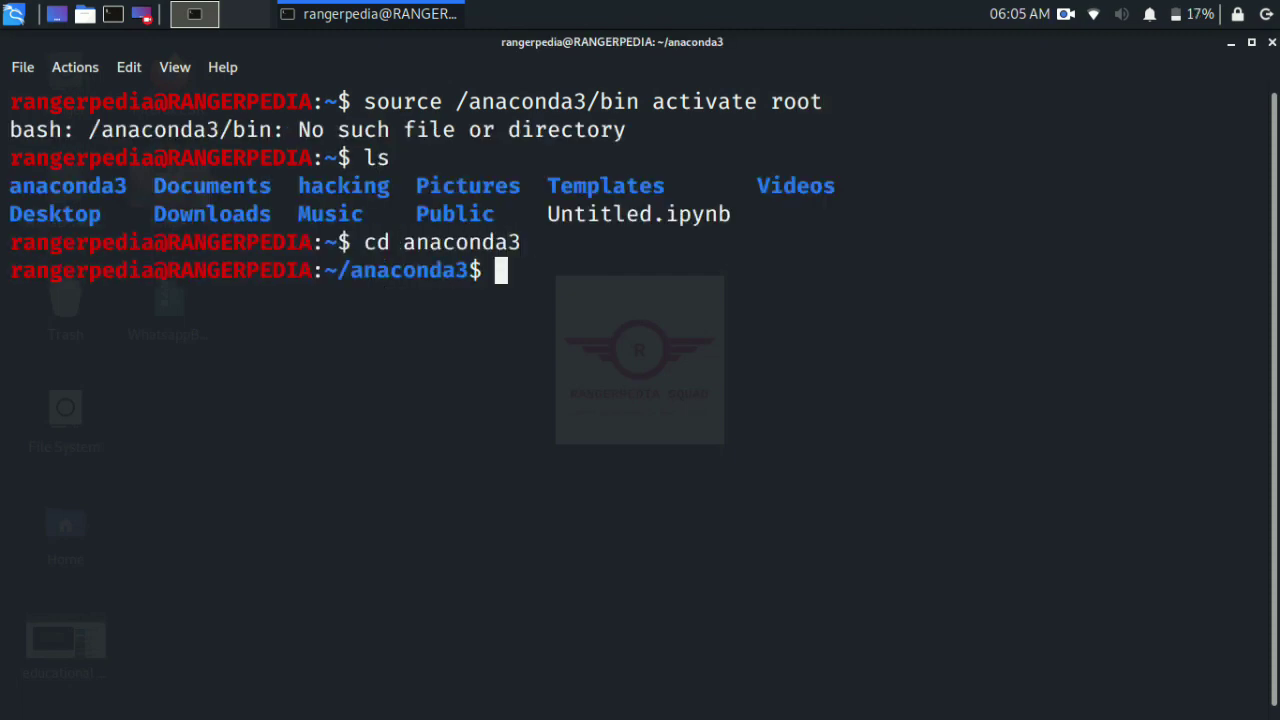
text(cd bin)
key(Return)
text(sour)
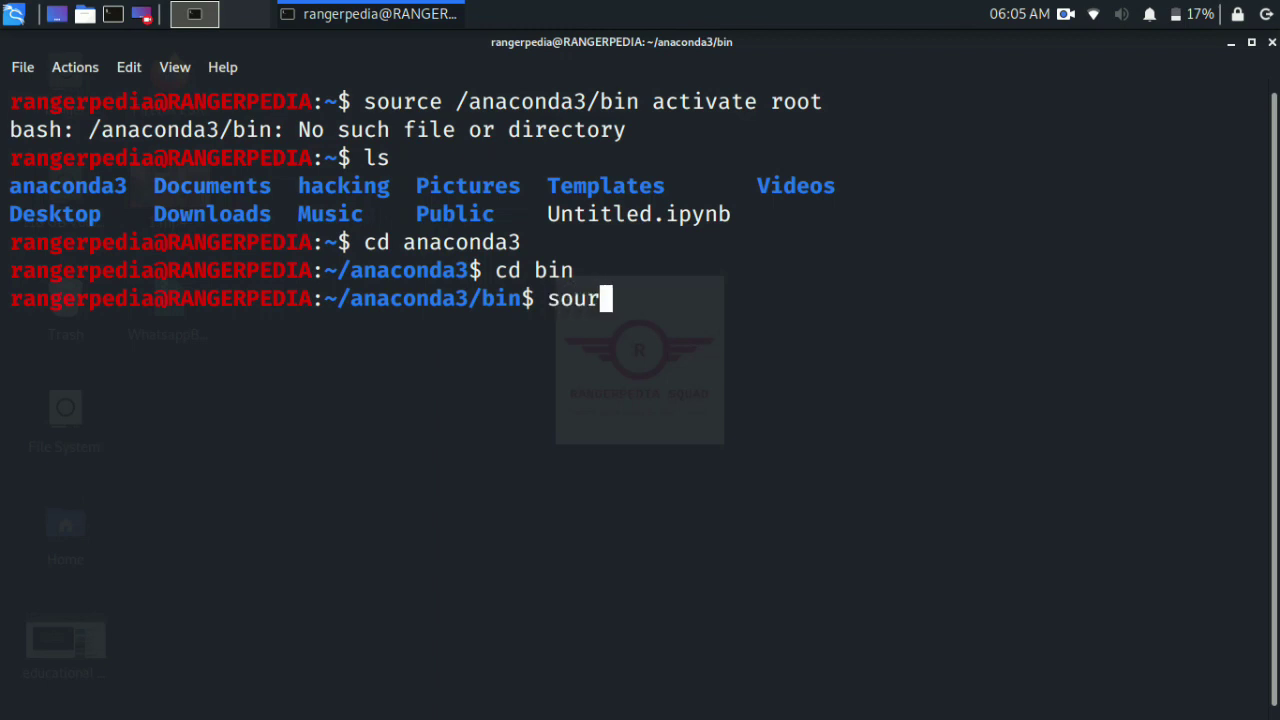
text(ce activate root)
key(Return)
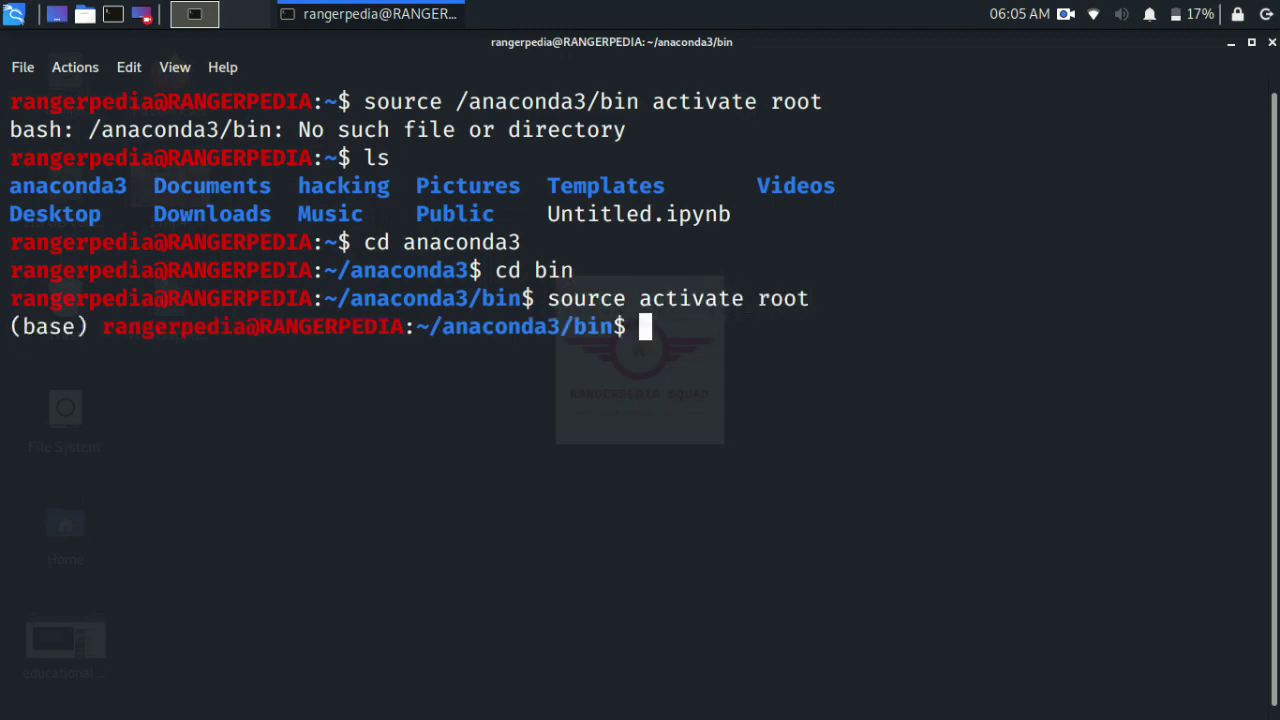
Step: Start anaconda-navigator, dismiss the welcome message, keep base (root), and launch Jupyter Notebook
text(anaconda-navig)
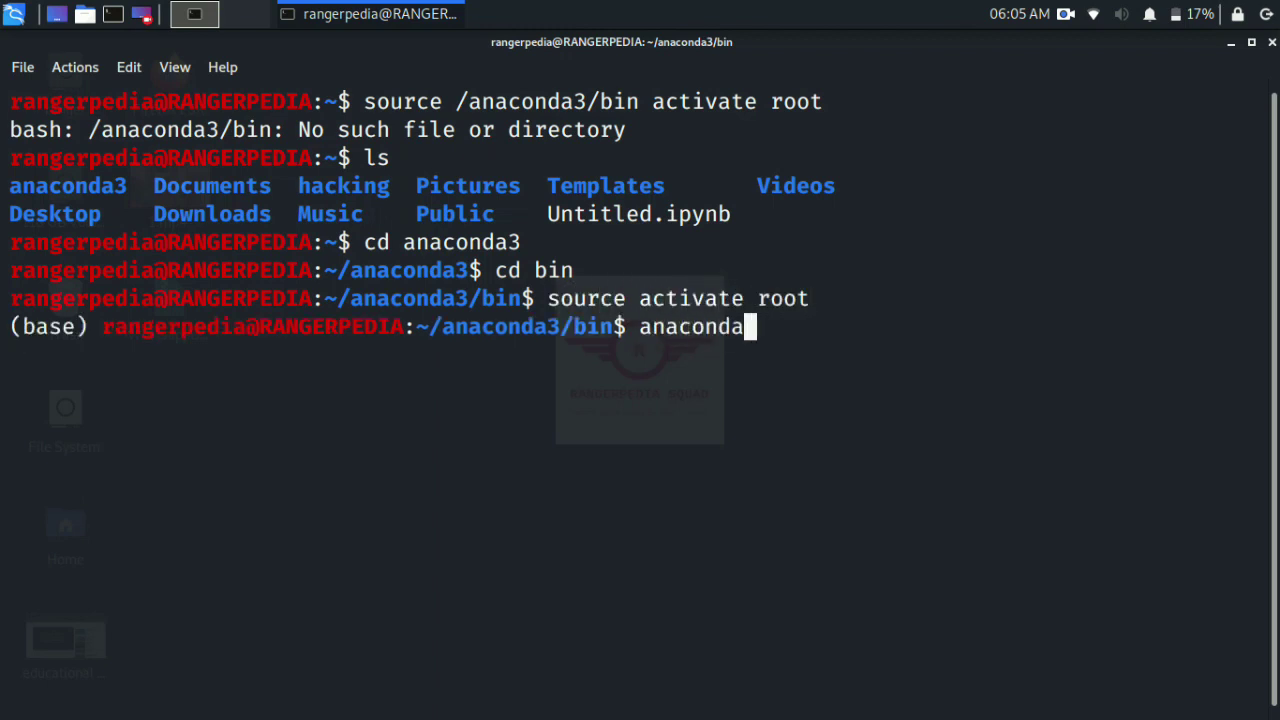
text(ator)
key(Return)
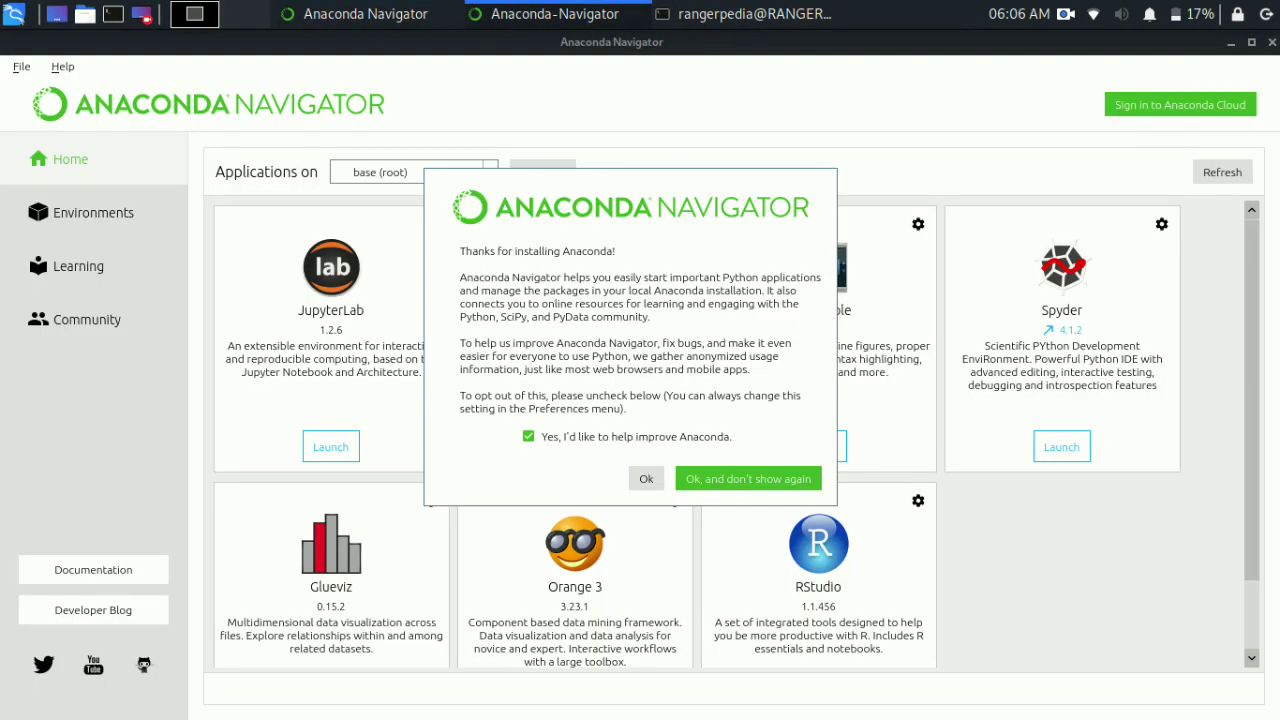
click(646, 478)
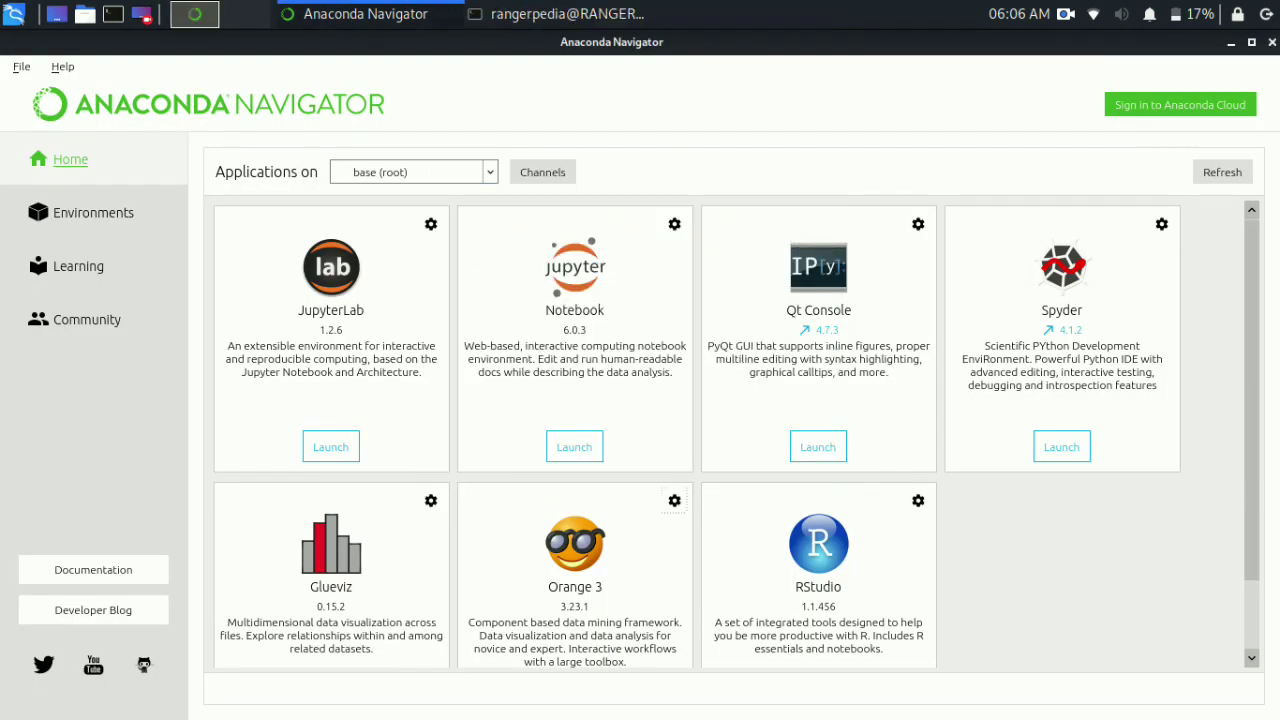
click(413, 172)
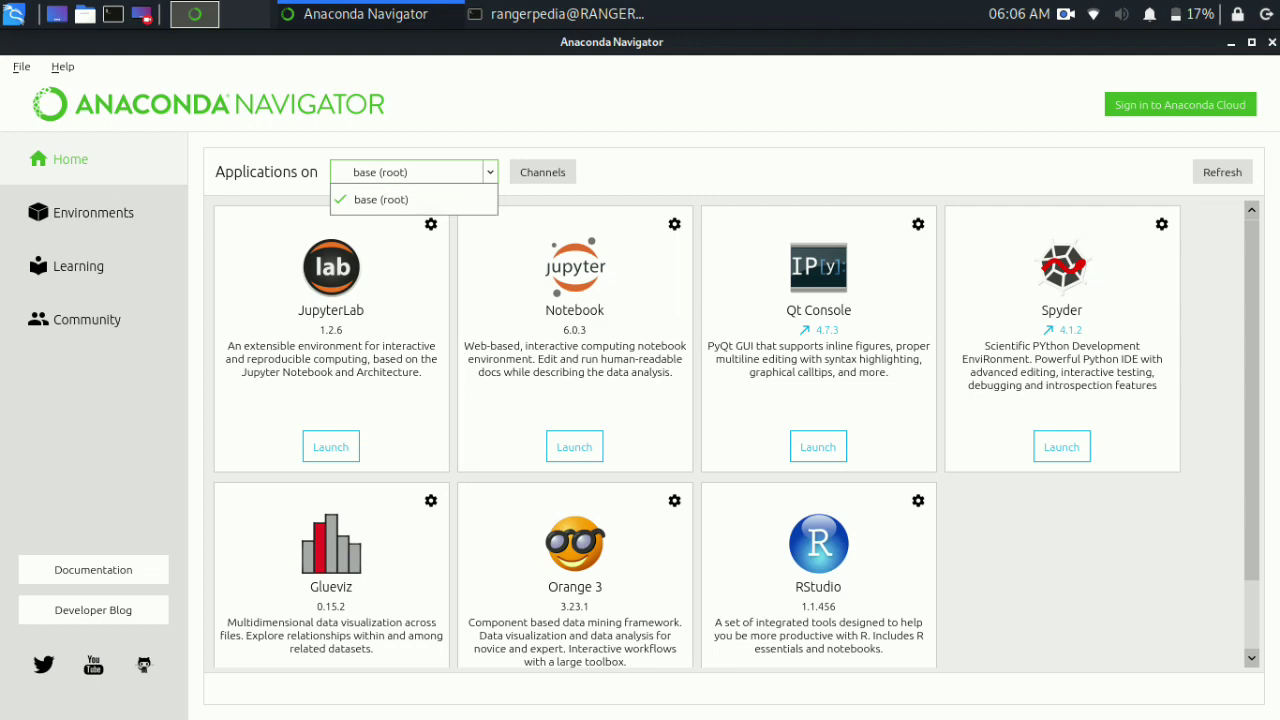
click(375, 197)
click(574, 447)
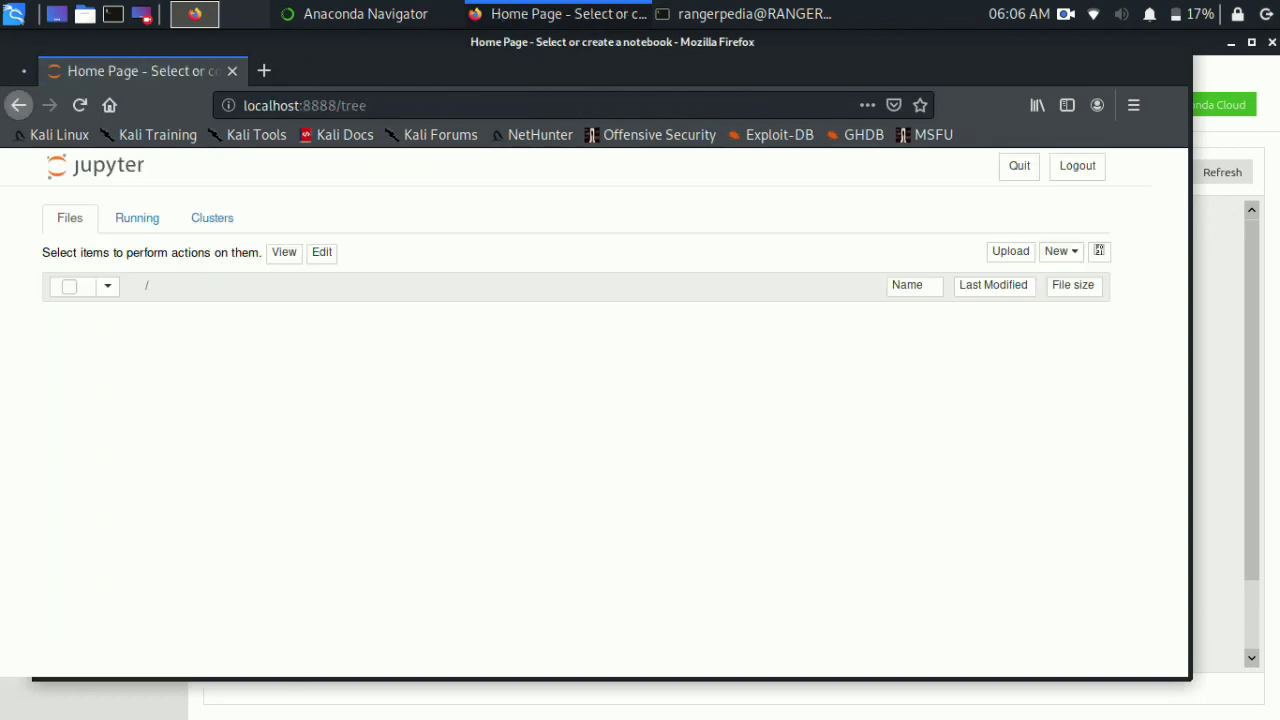
Step: Create a Python 3 notebook and run print("subscribe and share these video to all")
click(1062, 251)
click(981, 294)
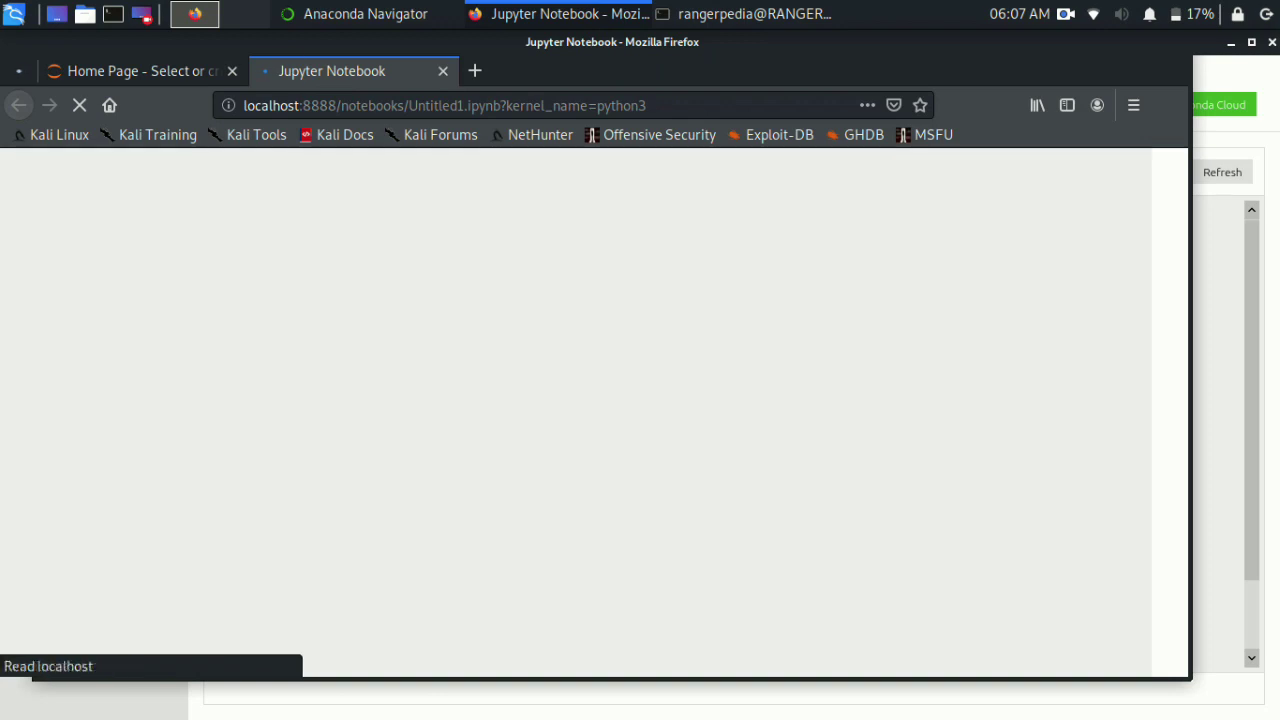
text(print)
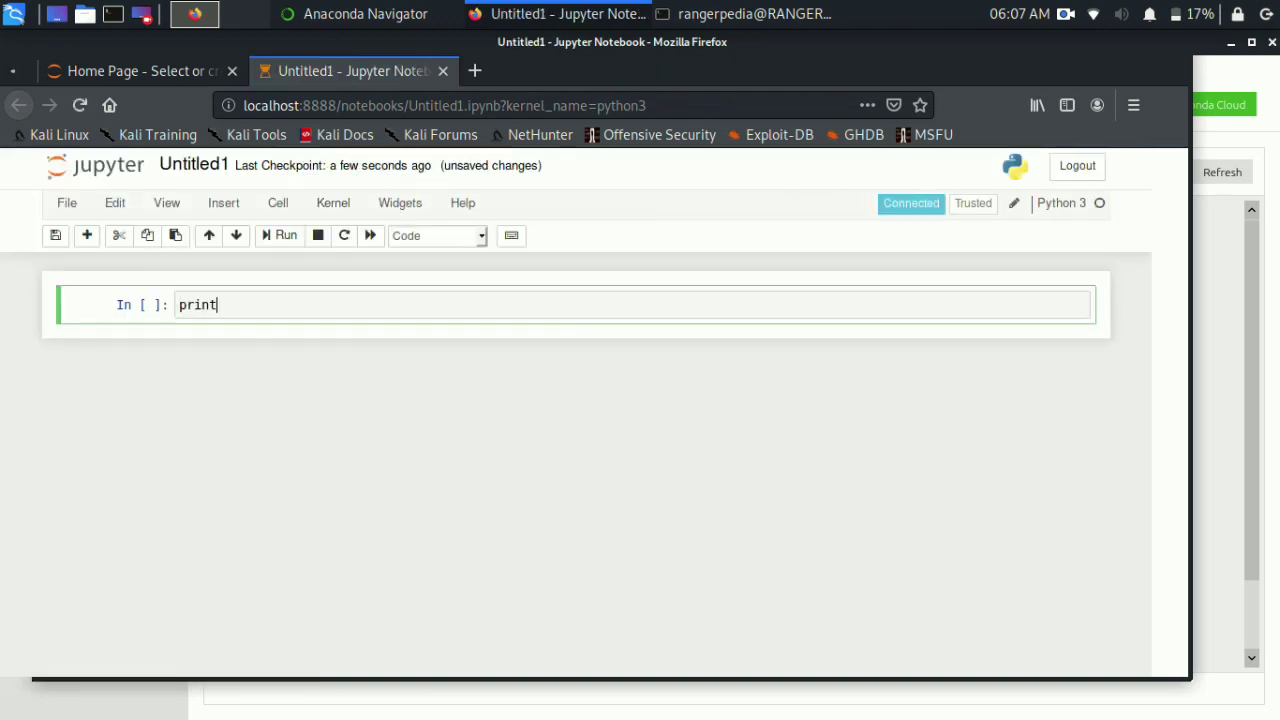
text(("subs)
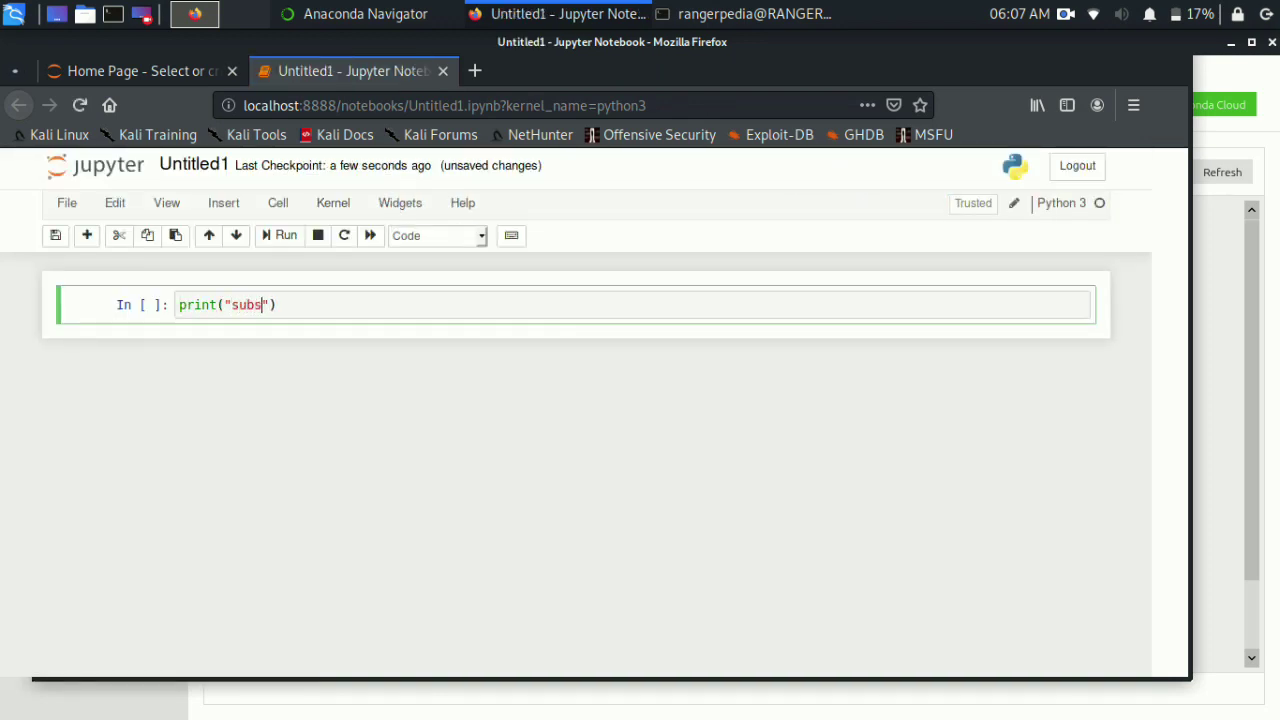
text(cribe and share )
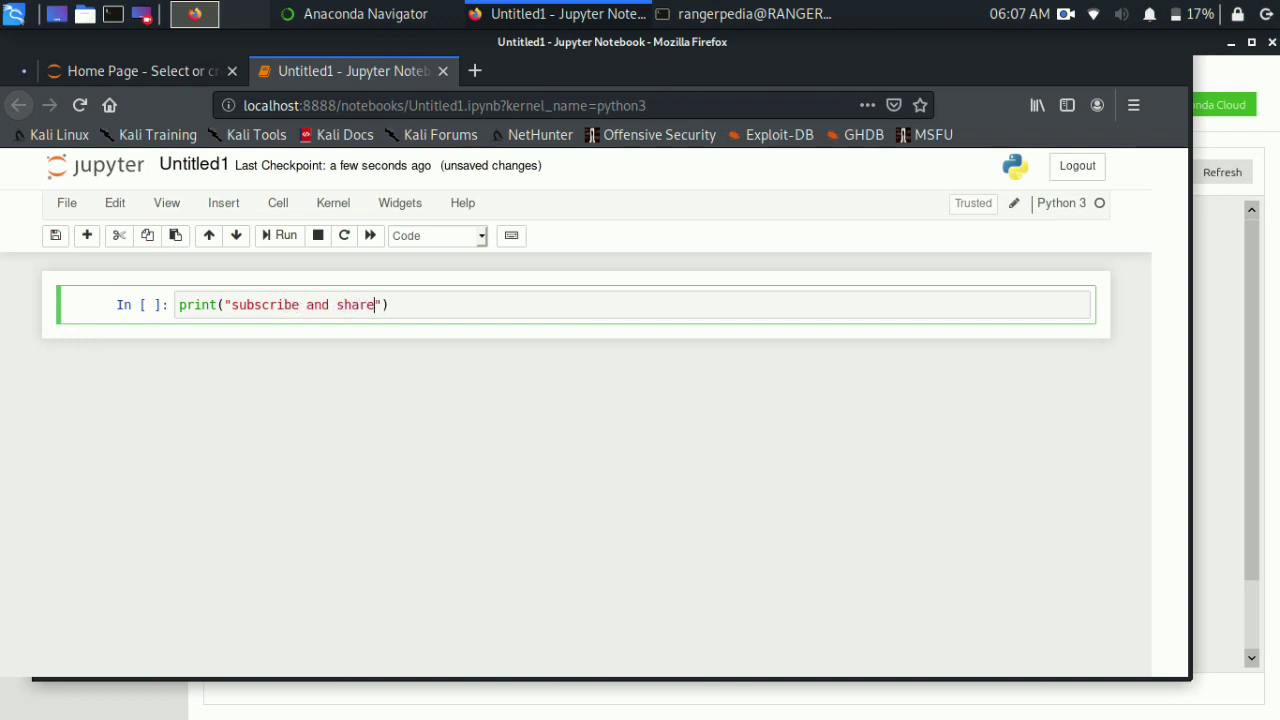
text(these video to all)
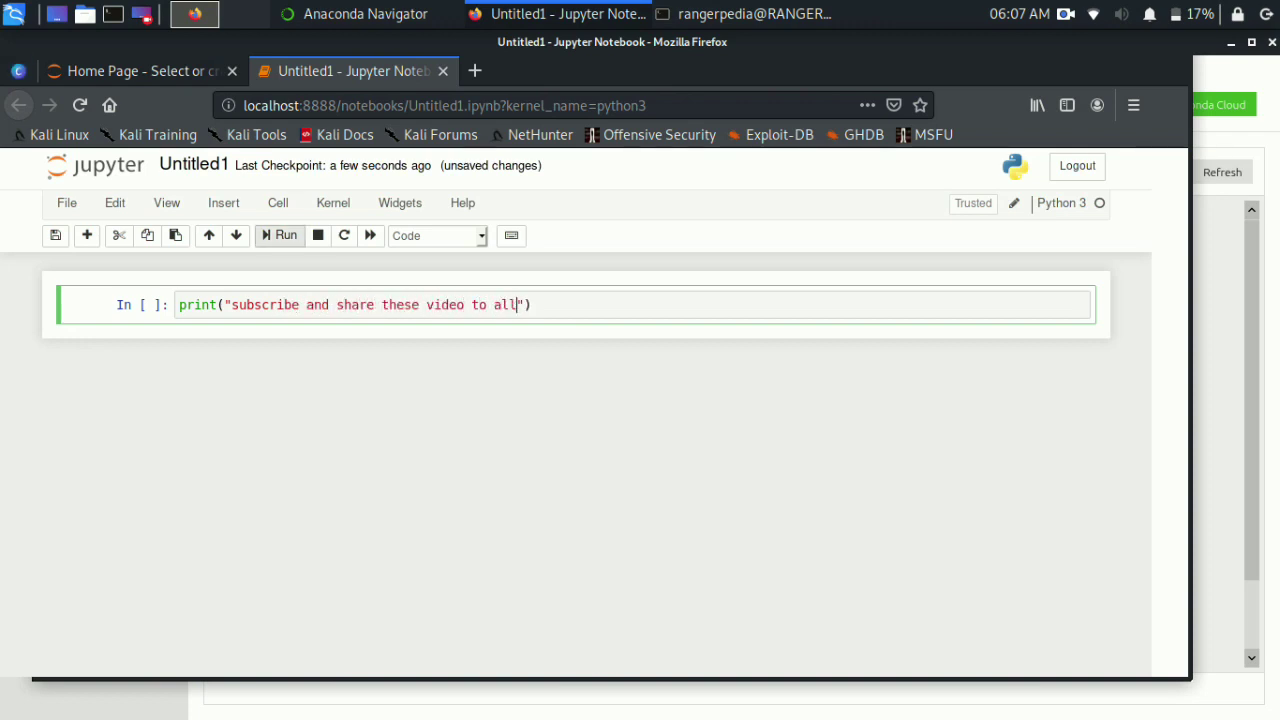
click(280, 235)
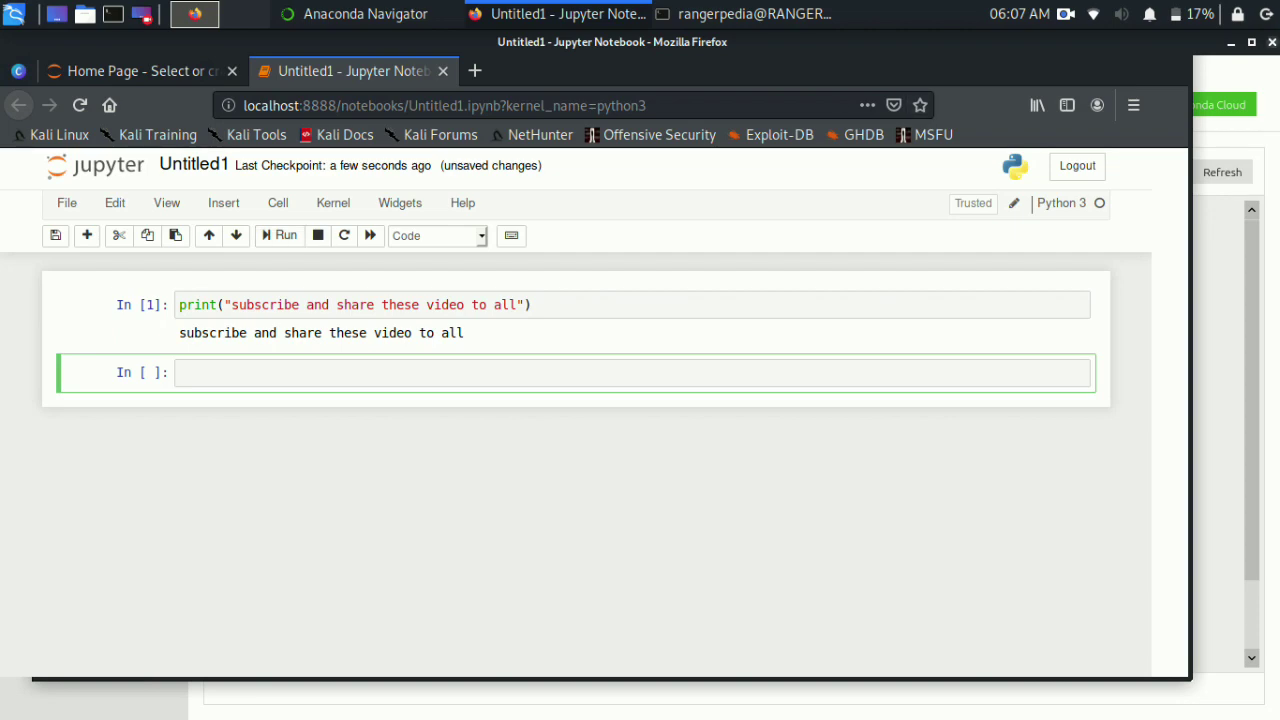
Step: Close the Untitled1 notebook, leave the page, close Firefox, and quit Anaconda Navigator
click(443, 71)
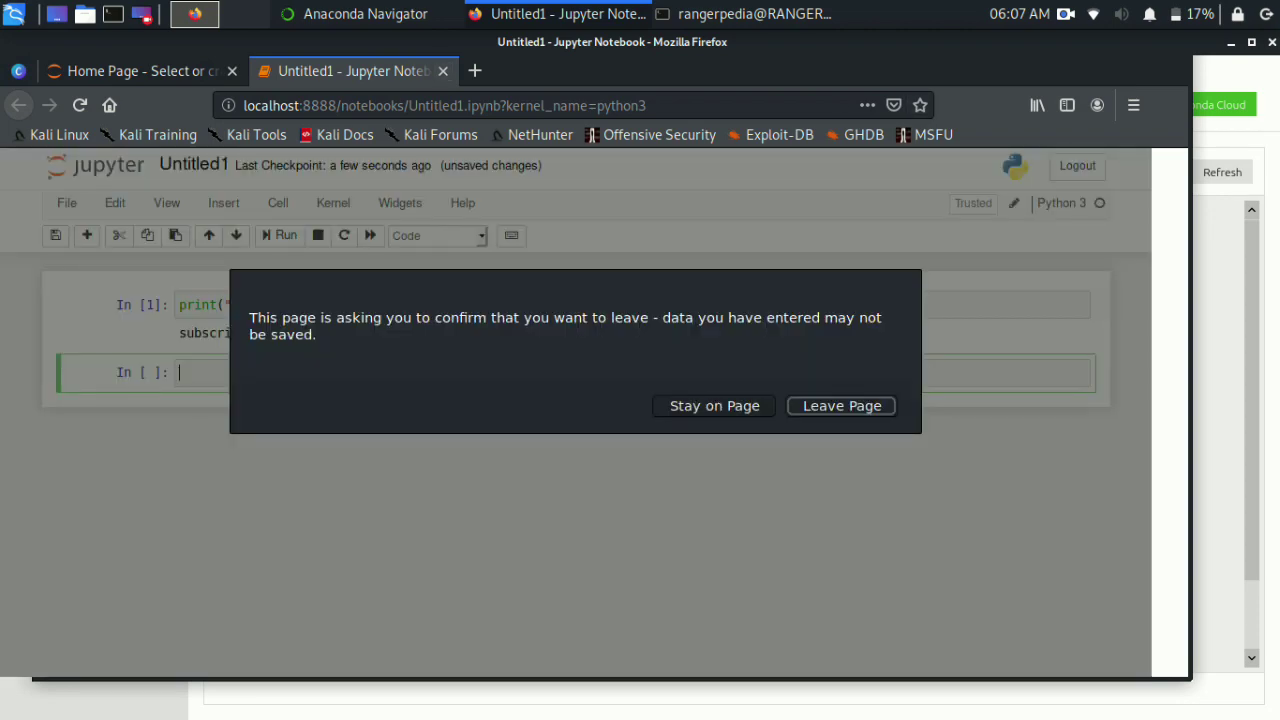
key(Return)
click(1272, 42)
click(1272, 42)
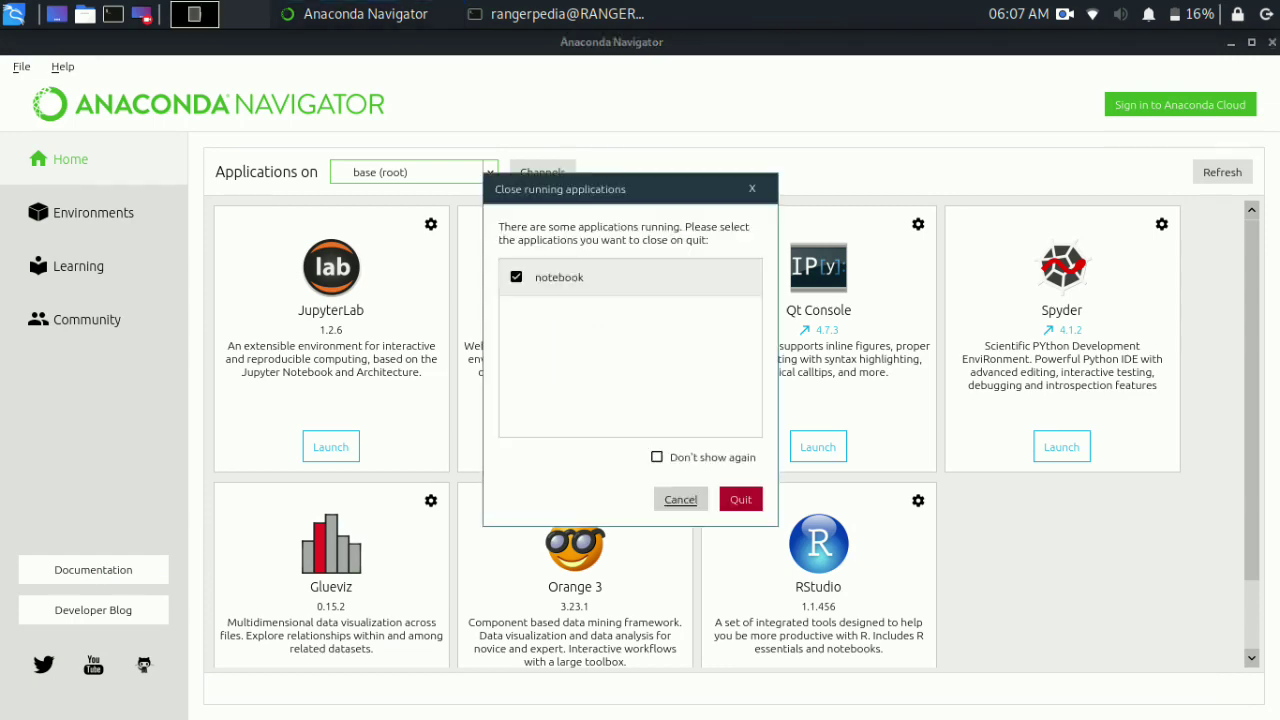